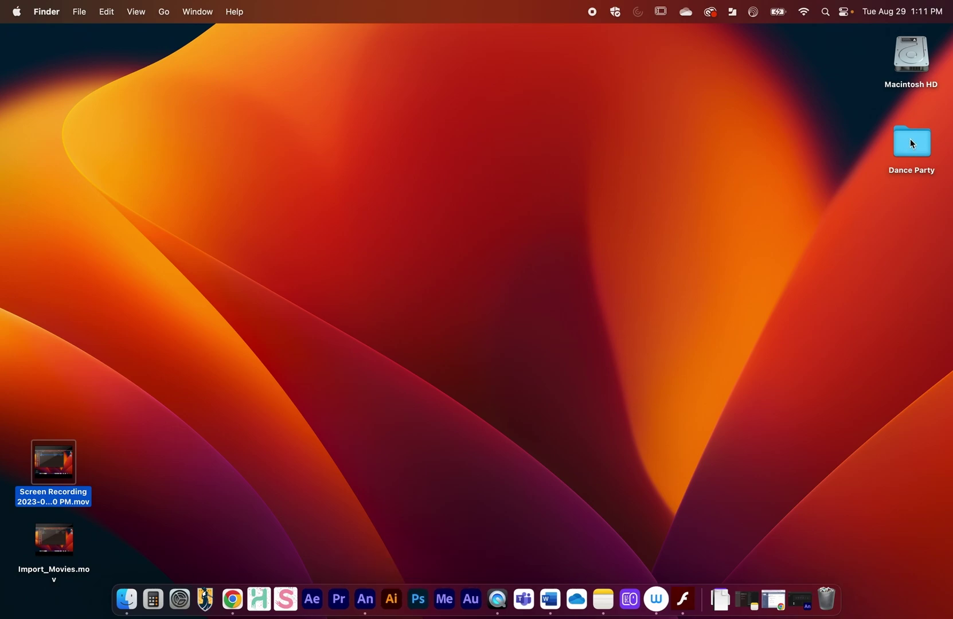
- Look through the Dance Party folder's Audio, Images_Turnarounds and Exports subfolders, then close the folder window
double_click(907, 144)
left_click_drag(376, 90, 399, 82)
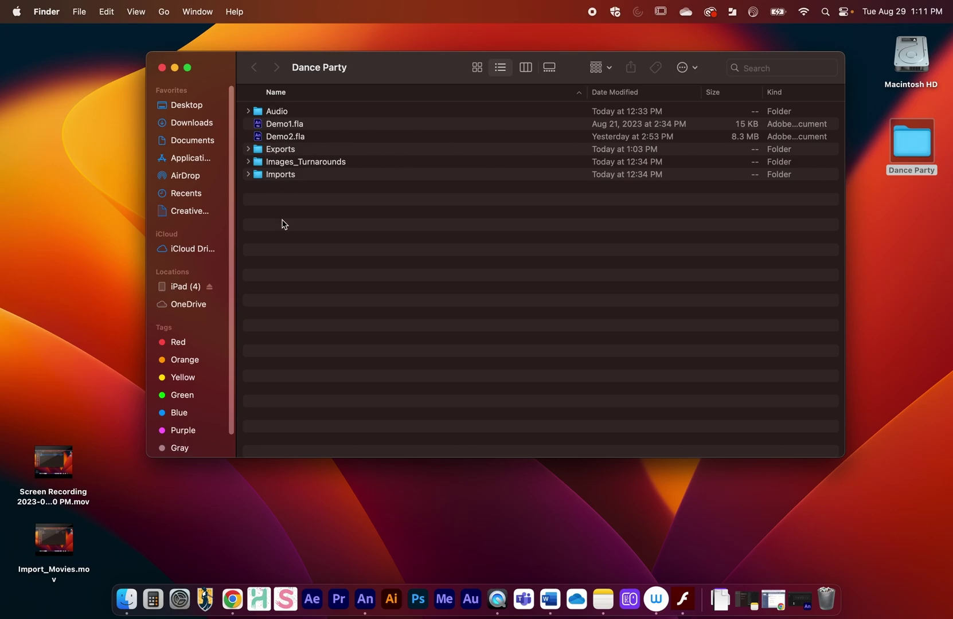
left_click(282, 136)
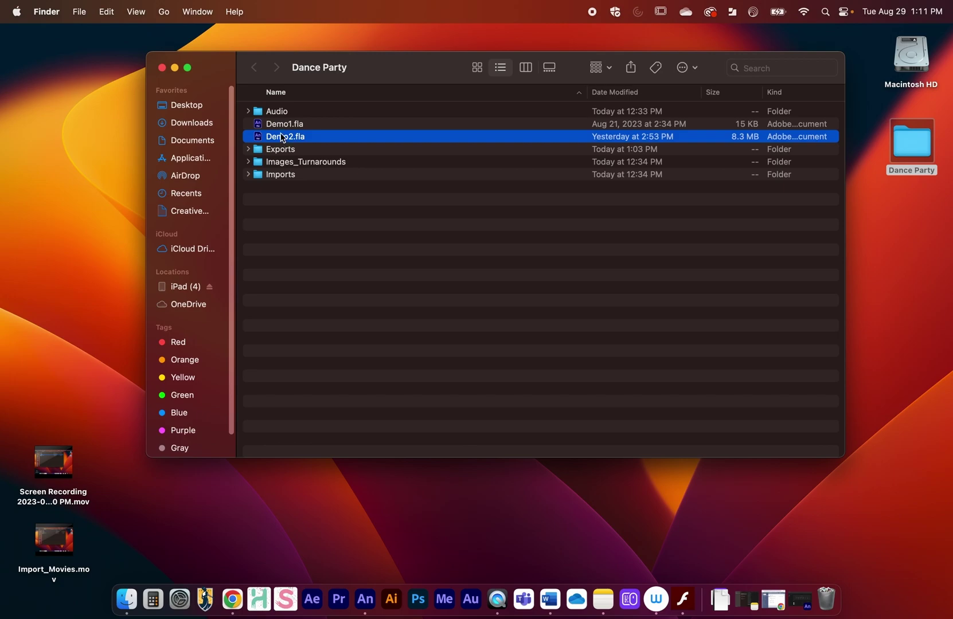
left_click(247, 111)
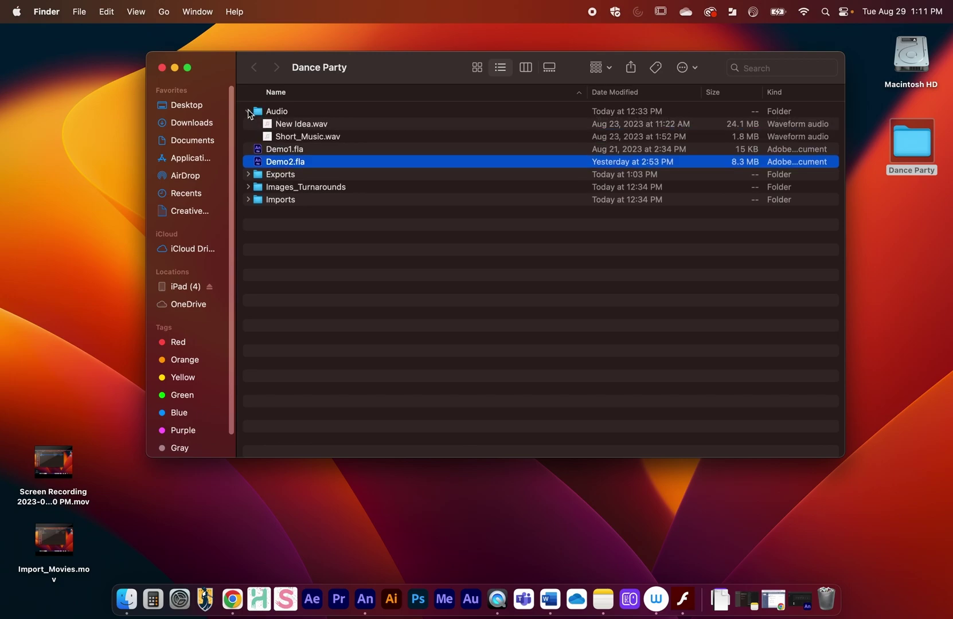
left_click(248, 111)
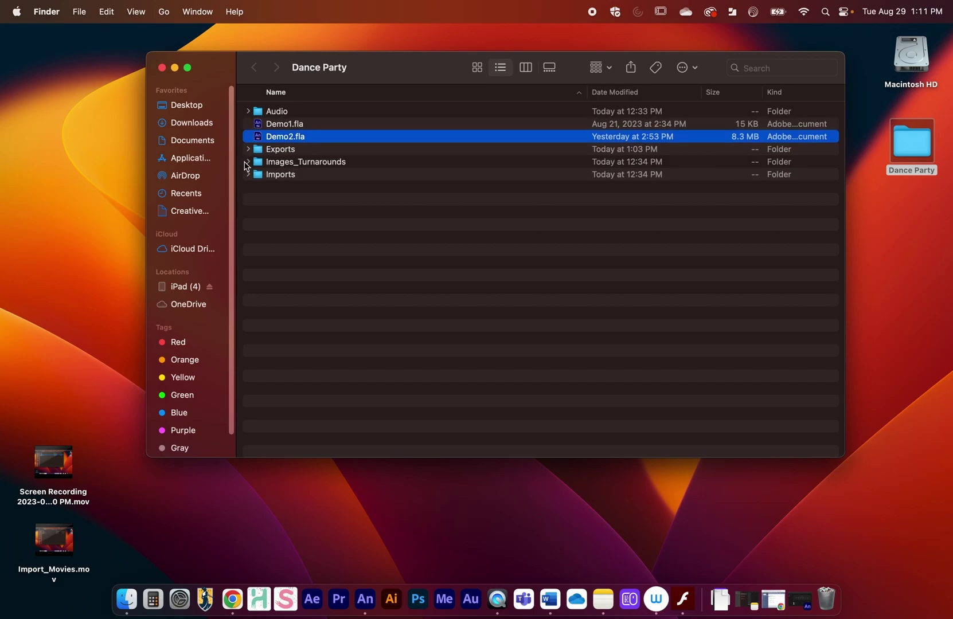
left_click(248, 162)
left_click(280, 163)
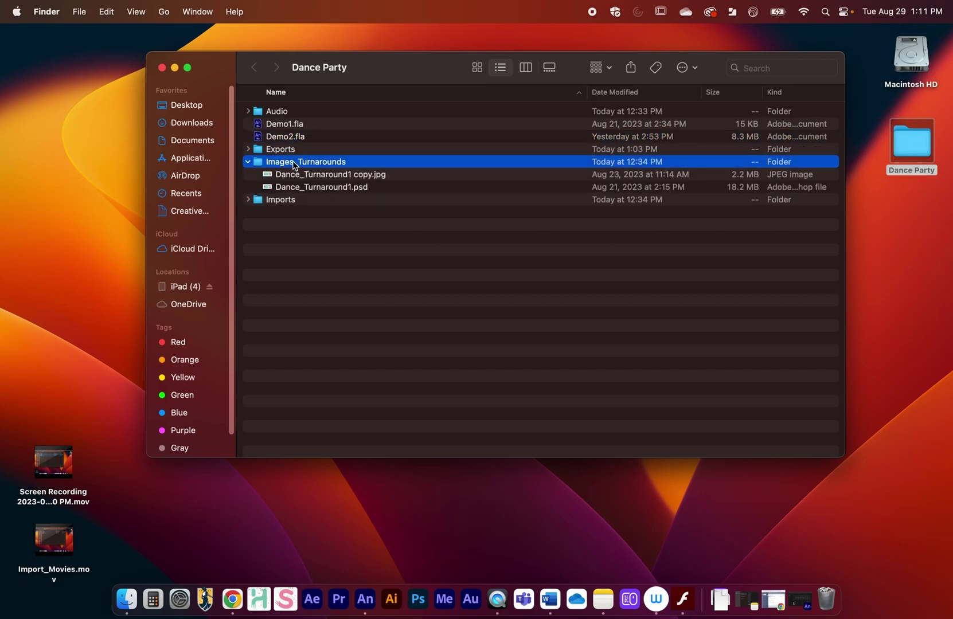
left_click(247, 162)
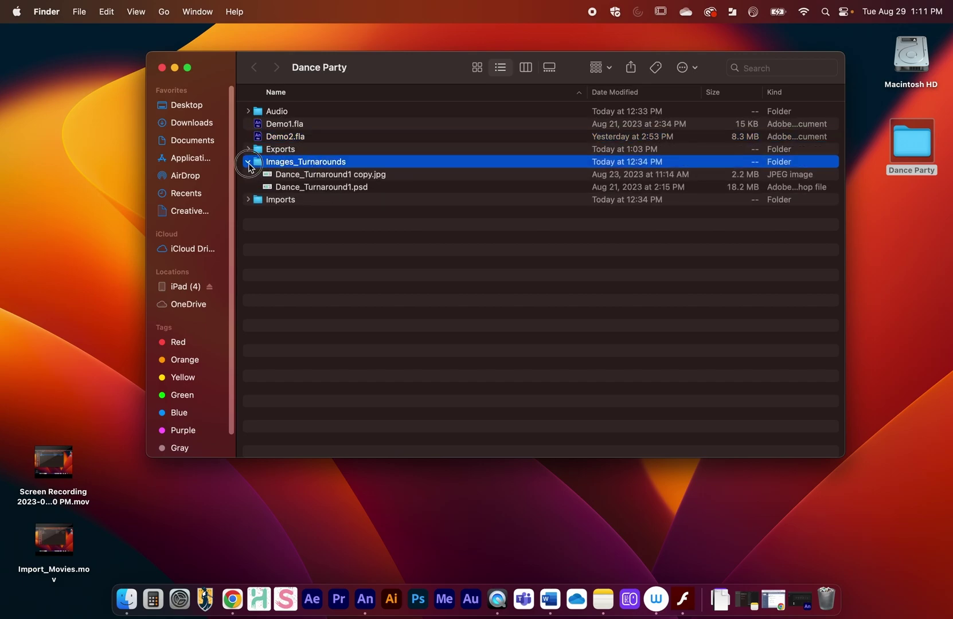
left_click(284, 151)
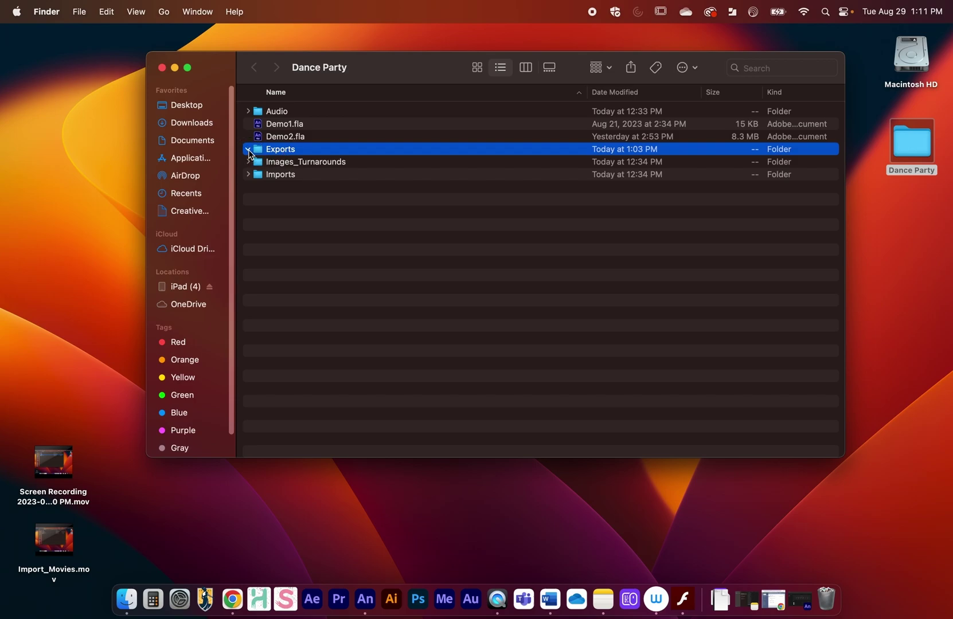
left_click(248, 150)
left_click(161, 68)
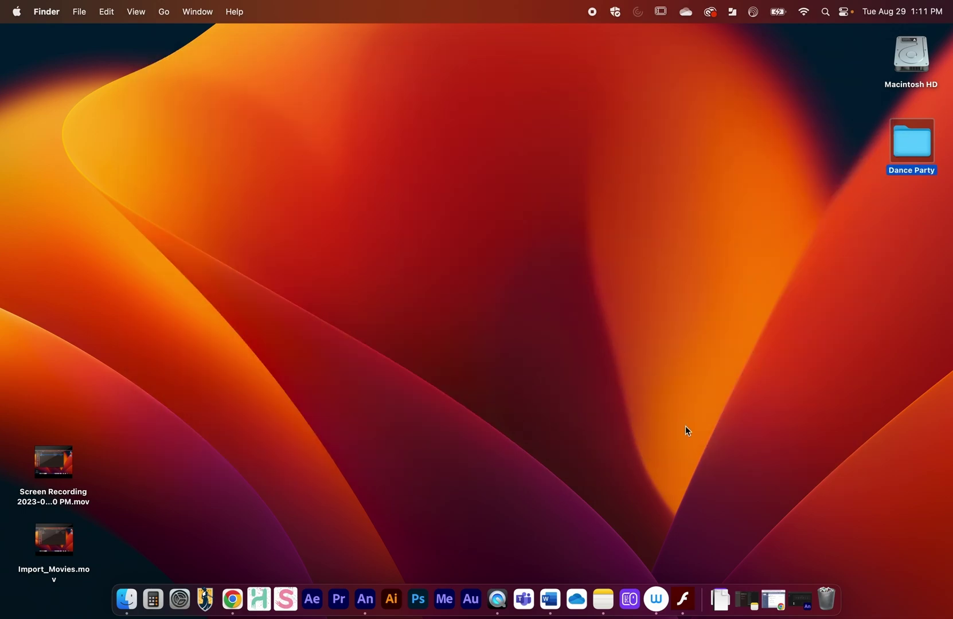
- Switch to Adobe Animate and open the recent Demo2.fla document with its whole stage in view
left_click(800, 599)
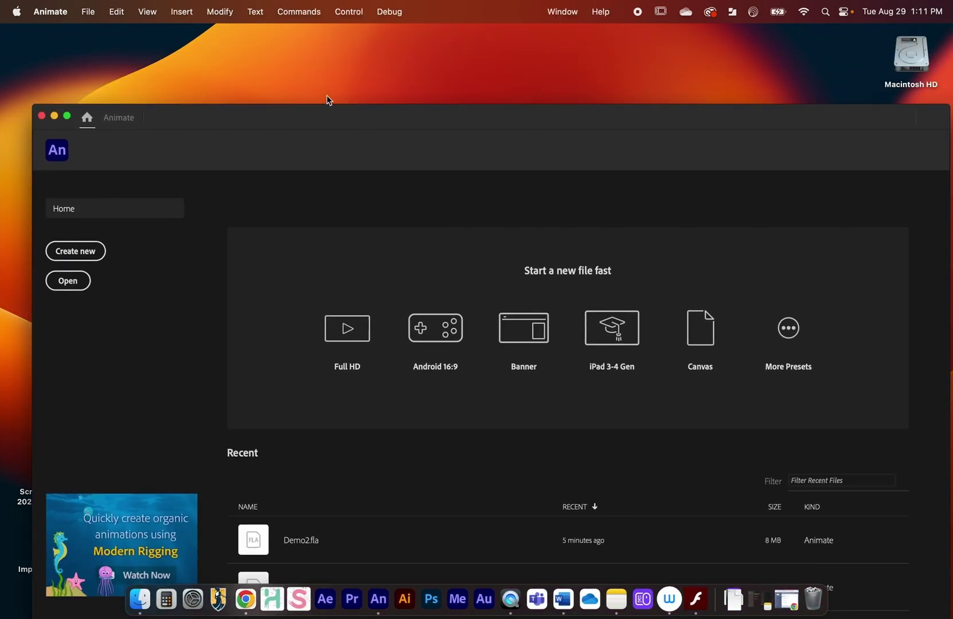
left_click_drag(293, 123, 286, 18)
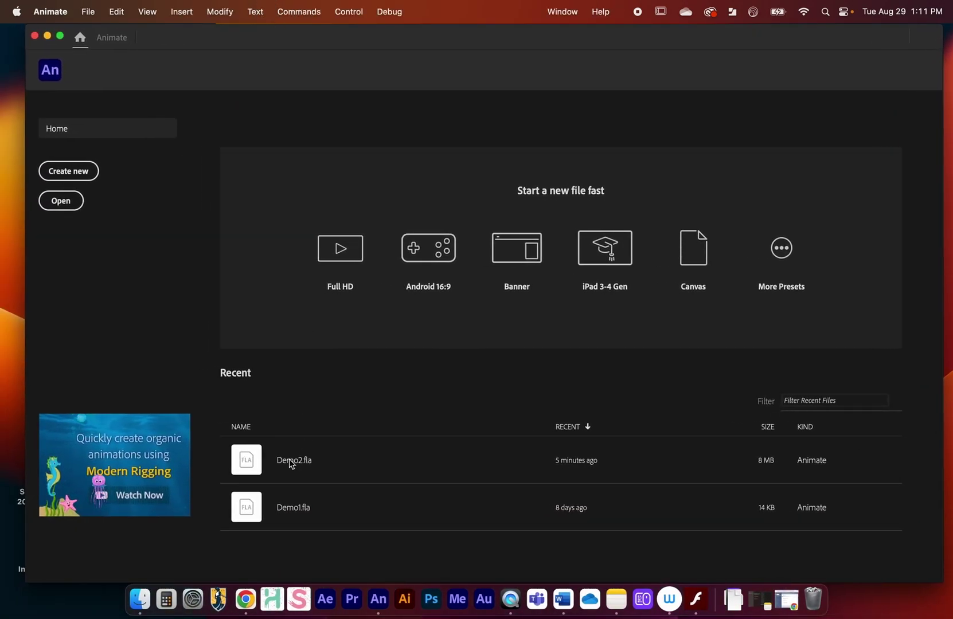
left_click(291, 462)
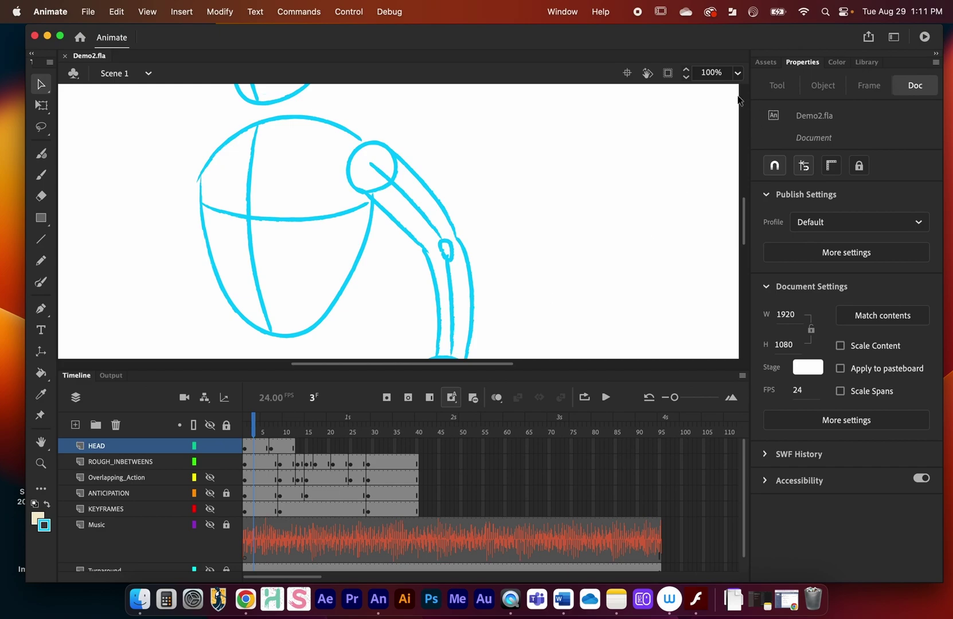
left_click(737, 73)
left_click(746, 92)
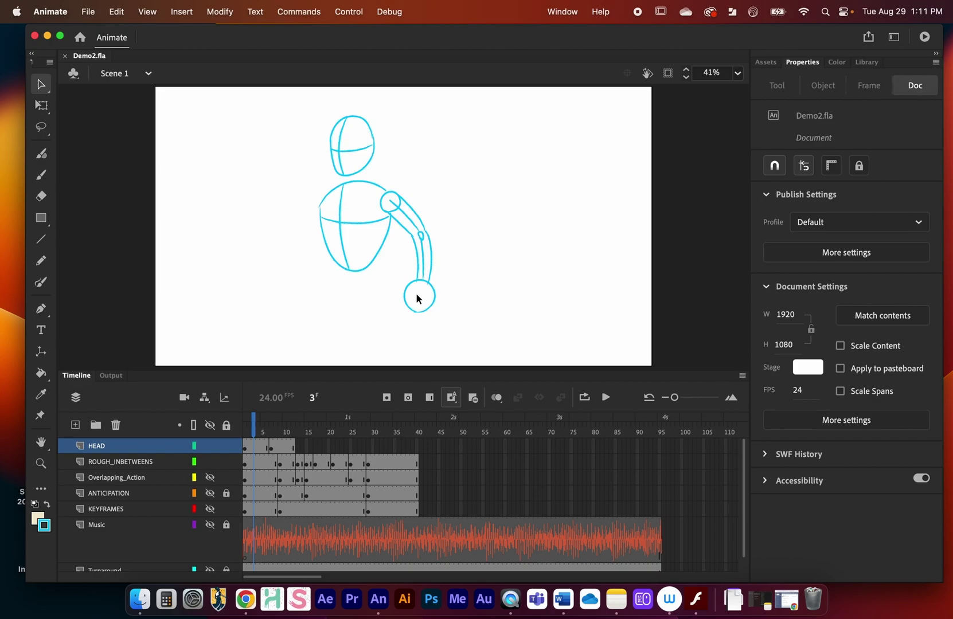
- Scrub the rough animation from frame 1 to frame 40 and return to frame 1
left_click(245, 431)
mouse_move(310, 431)
left_mouse_down()
mouse_move(418, 425)
mouse_move(421, 434)
mouse_move(608, 434)
mouse_move(344, 434)
mouse_move(663, 436)
mouse_move(555, 434)
mouse_move(582, 445)
mouse_move(526, 445)
mouse_move(225, 434)
mouse_move(427, 433)
mouse_move(417, 440)
left_mouse_up()
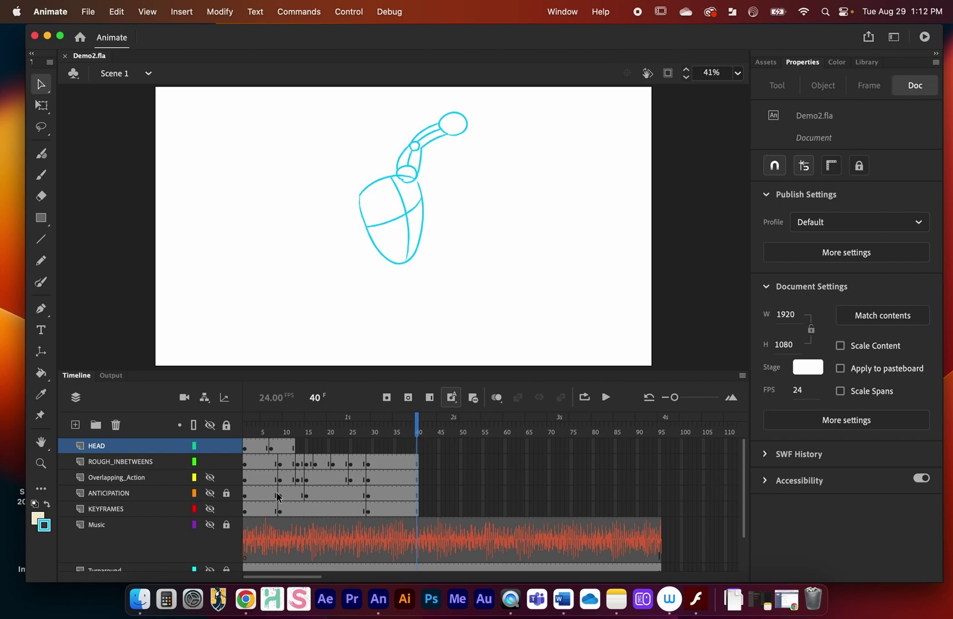
mouse_move(422, 425)
left_mouse_down()
mouse_move(353, 432)
mouse_move(418, 431)
left_mouse_up()
left_click_drag(418, 435, 210, 433)
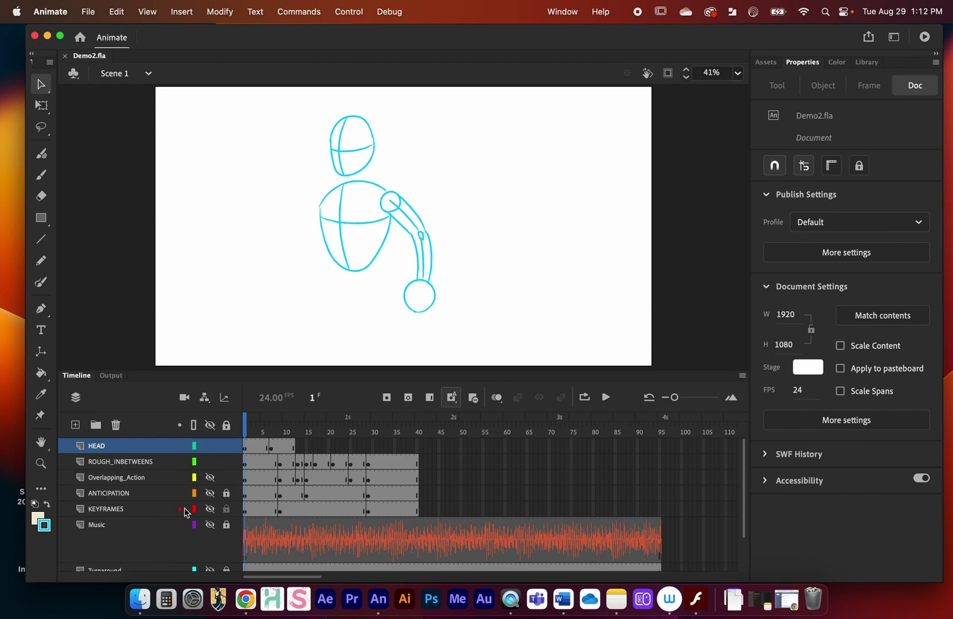
- Show the Turnaround reference layer, hide it again, and scrub the animation to frame 21
scroll(185, 512, "down", 3)
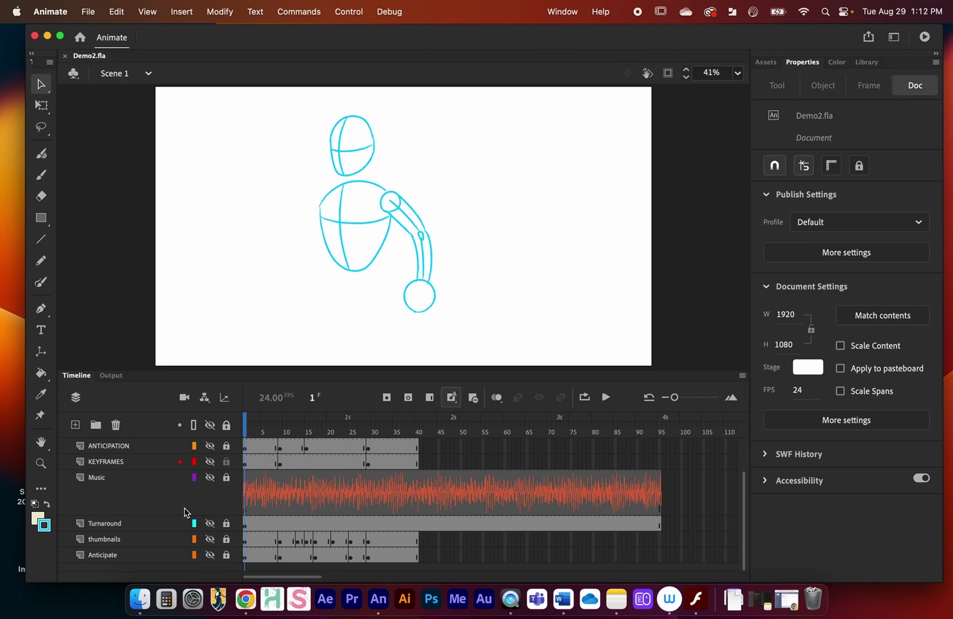
left_click(210, 523)
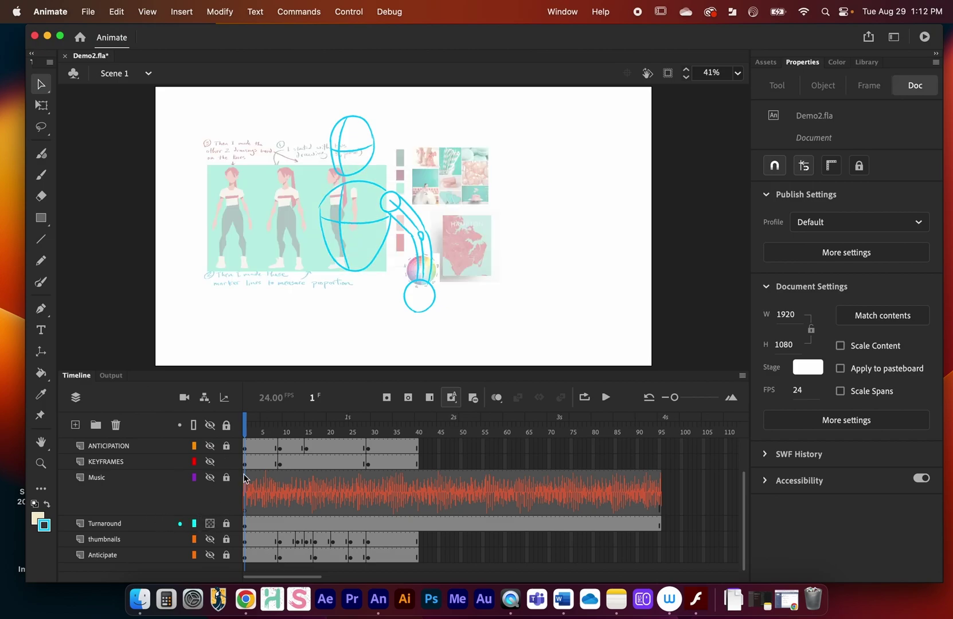
left_click(209, 524)
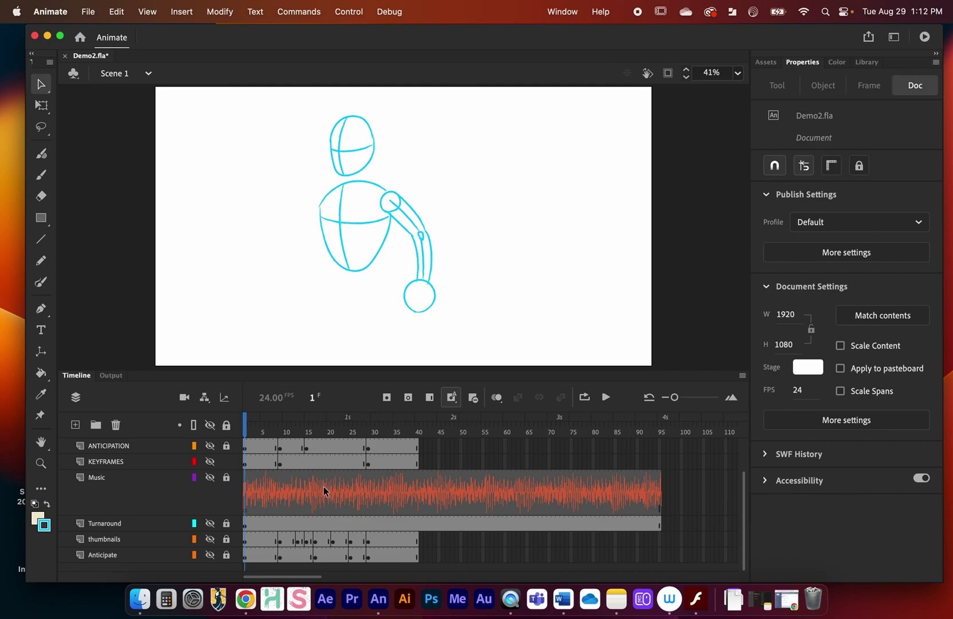
scroll(323, 491, "up", 3)
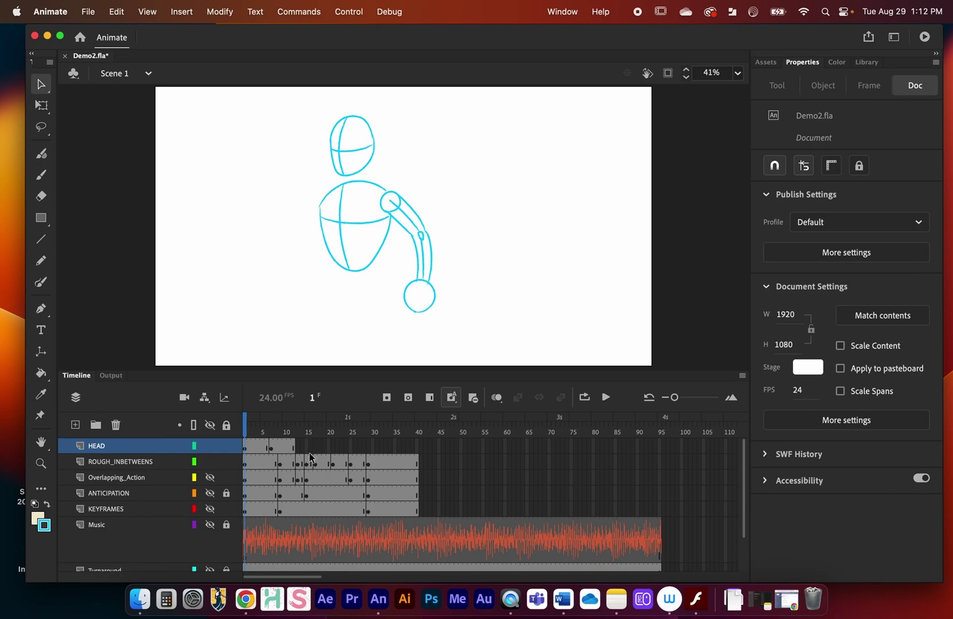
left_click_drag(293, 427, 333, 428)
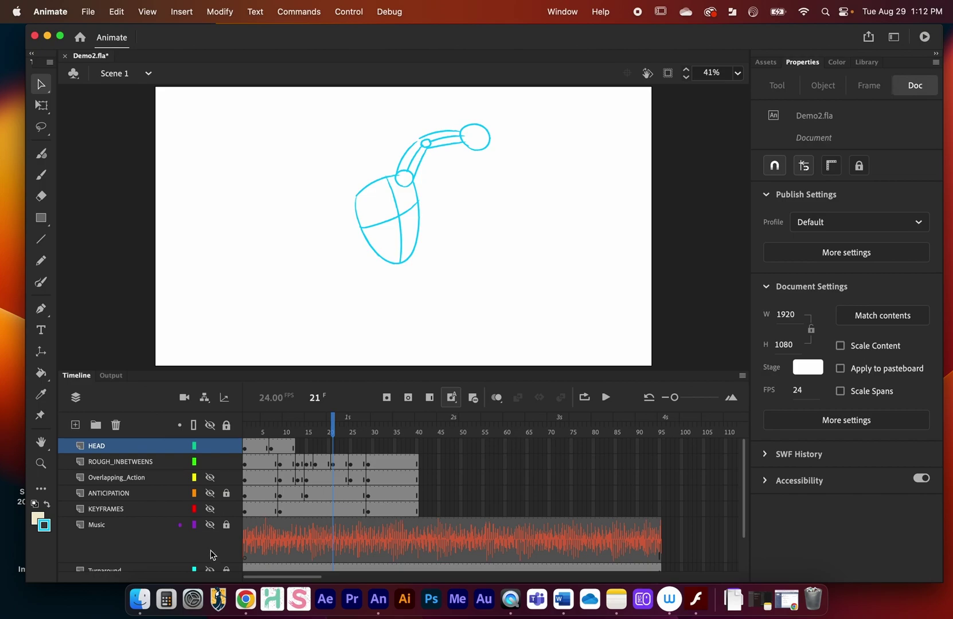
- Exclude hidden layers from the published output in the Publish Settings and accept the change
left_click_drag(180, 36, 155, 36)
left_click(89, 12)
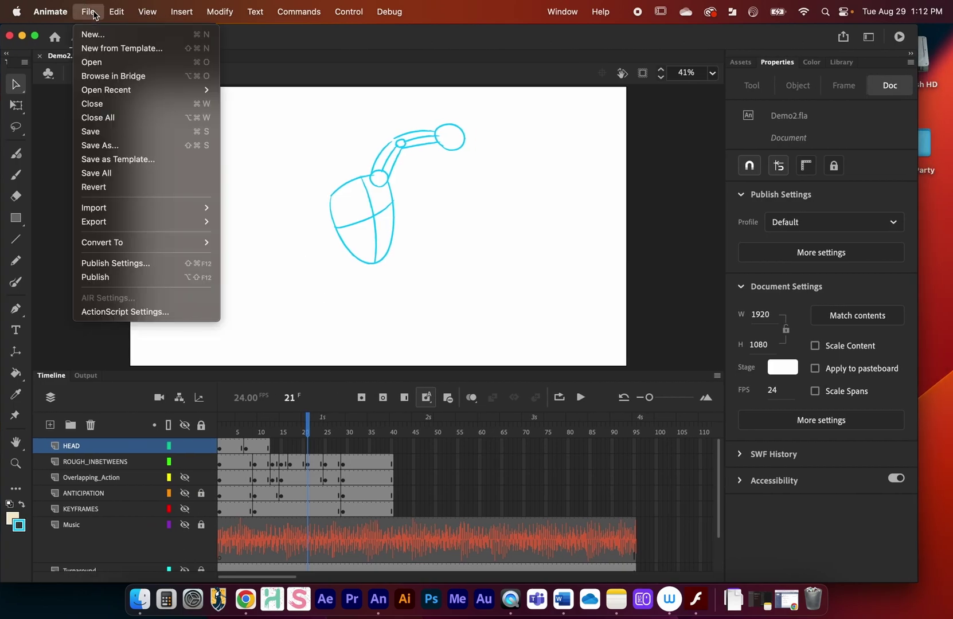
left_click(139, 265)
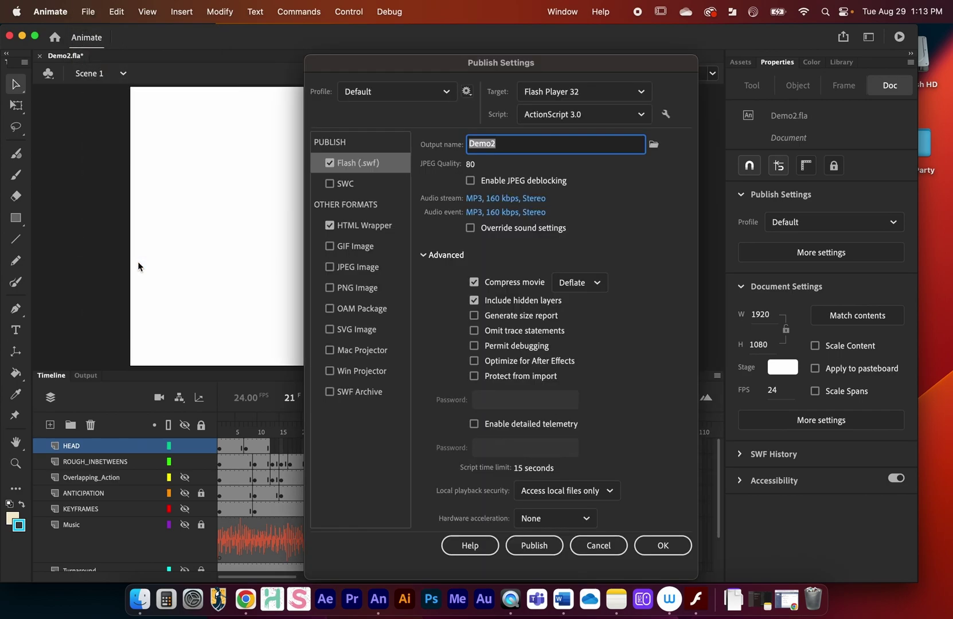
left_click_drag(493, 61, 356, 37)
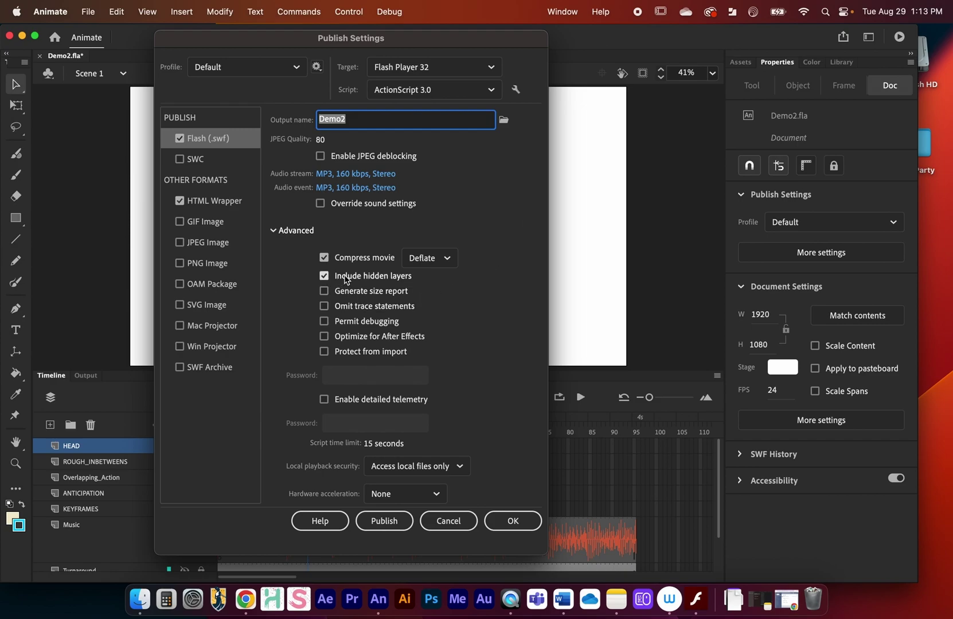
left_click(324, 276)
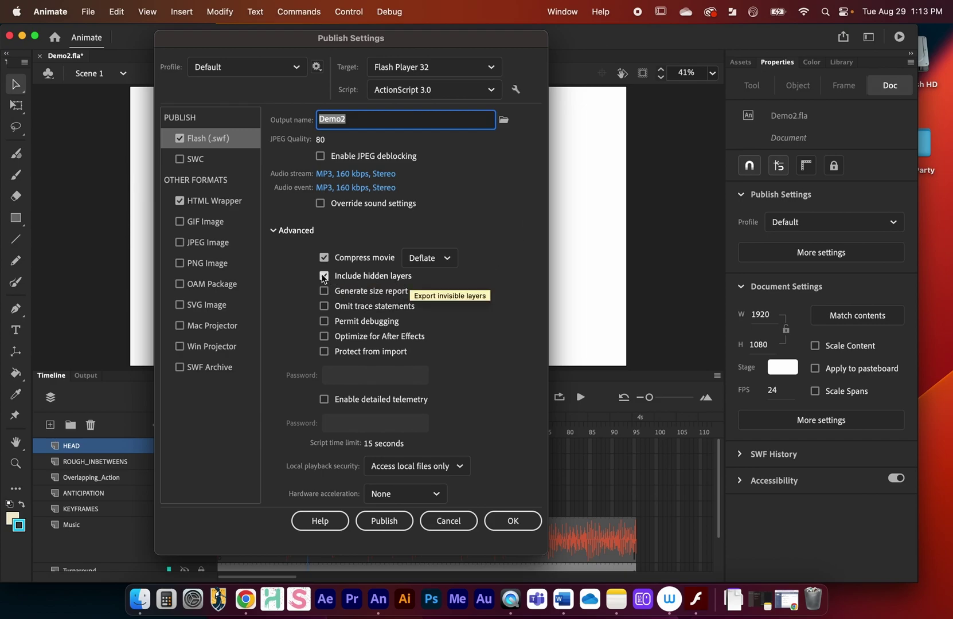
left_click(513, 522)
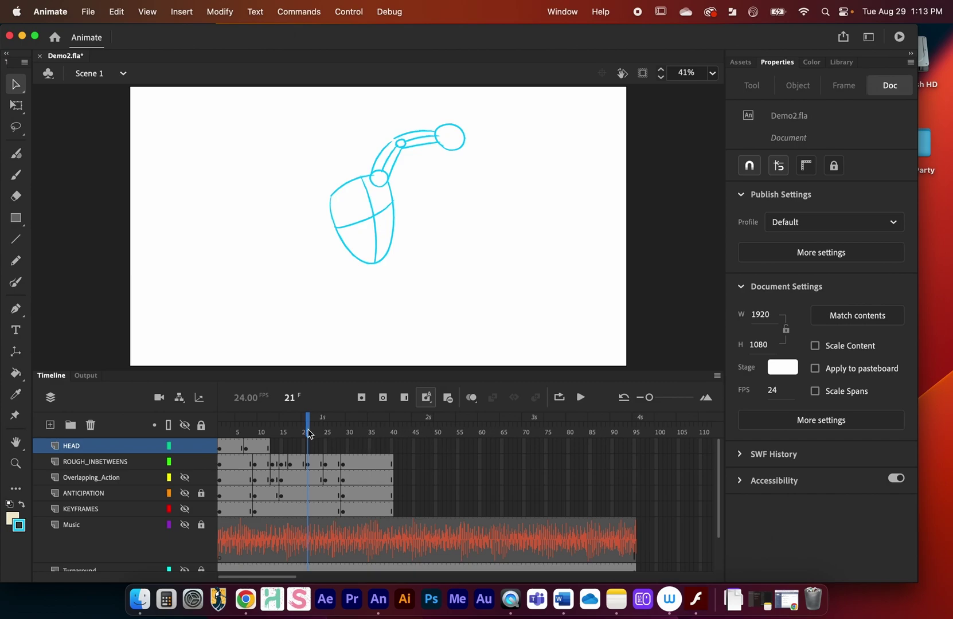
- Scrub through the rough animation and bring the playhead back to frame 1
mouse_move(310, 433)
left_mouse_down()
mouse_move(232, 440)
mouse_move(392, 428)
mouse_move(206, 427)
left_mouse_up()
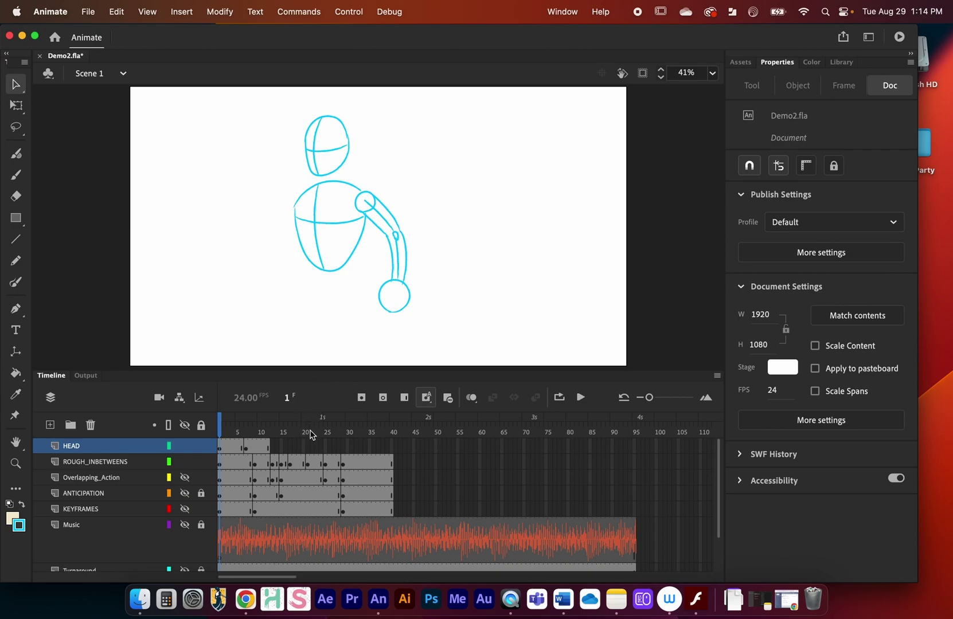
left_click(372, 441)
left_click_drag(372, 441, 219, 436)
- Review the hidden-layers option in the Publish Settings and close the dialog
left_click(90, 12)
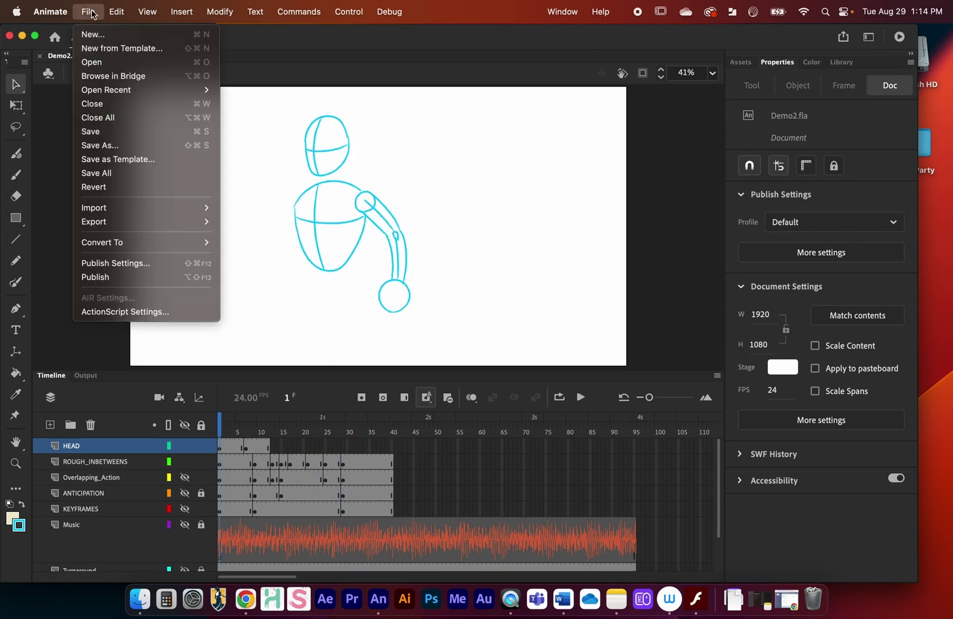
left_click(154, 266)
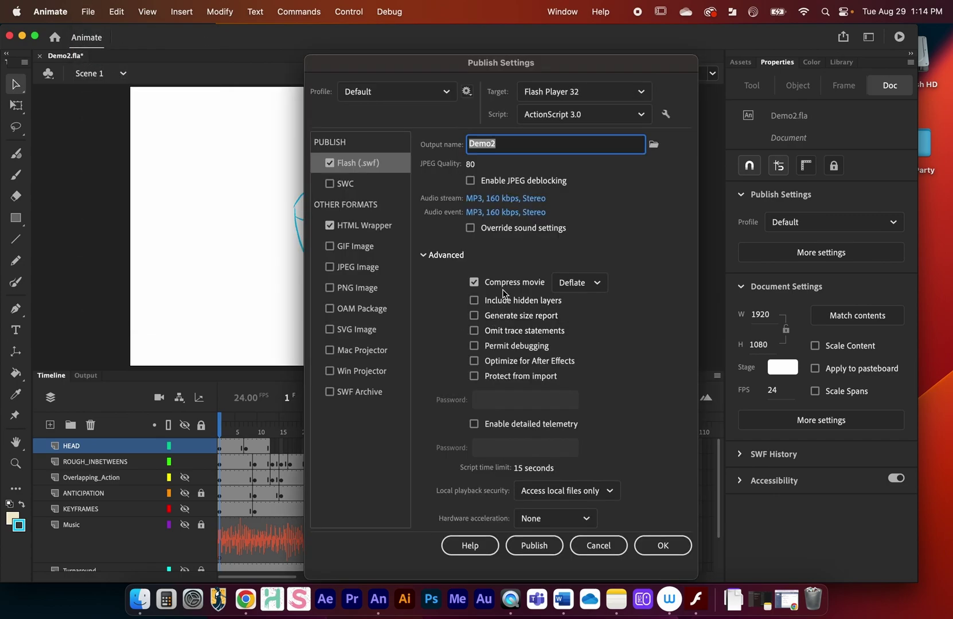
left_click(664, 545)
- Begin a video/media export of the document and set its span to Entire Movie
left_click(94, 13)
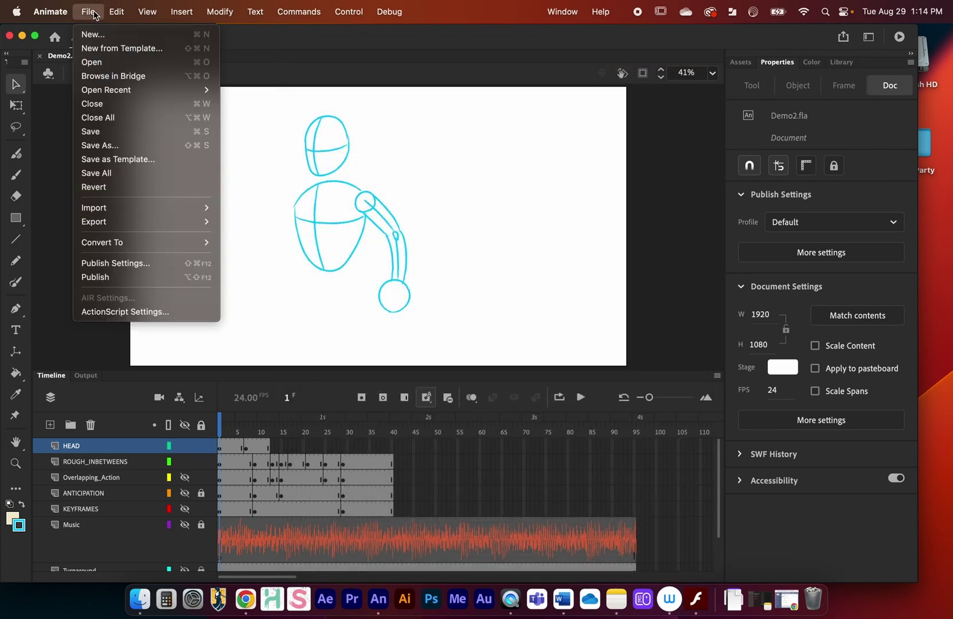
mouse_move(116, 213)
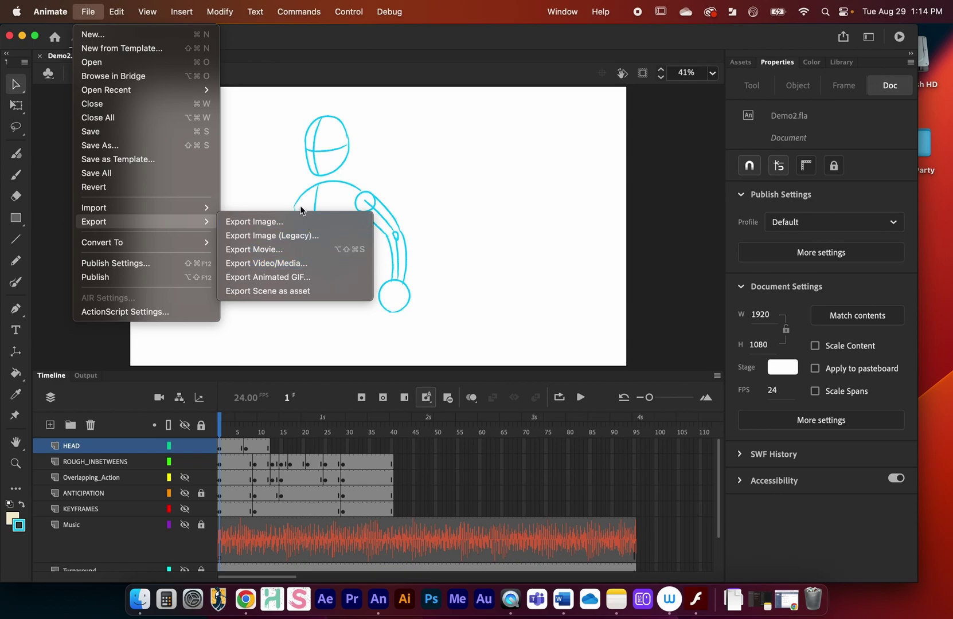
left_click(298, 264)
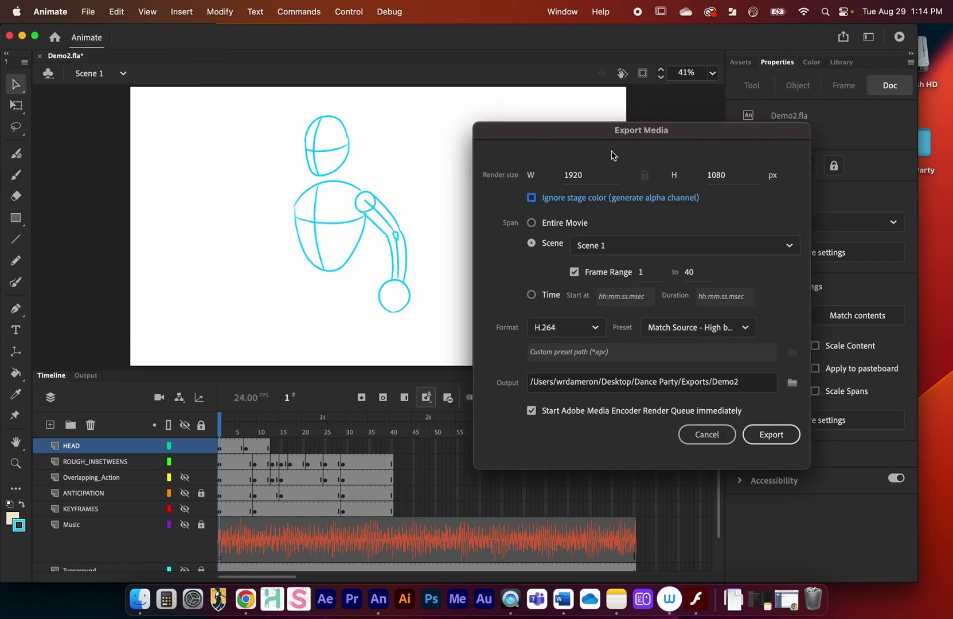
mouse_move(622, 125)
left_mouse_down()
mouse_move(347, 76)
mouse_move(433, 101)
mouse_move(615, 112)
left_mouse_up()
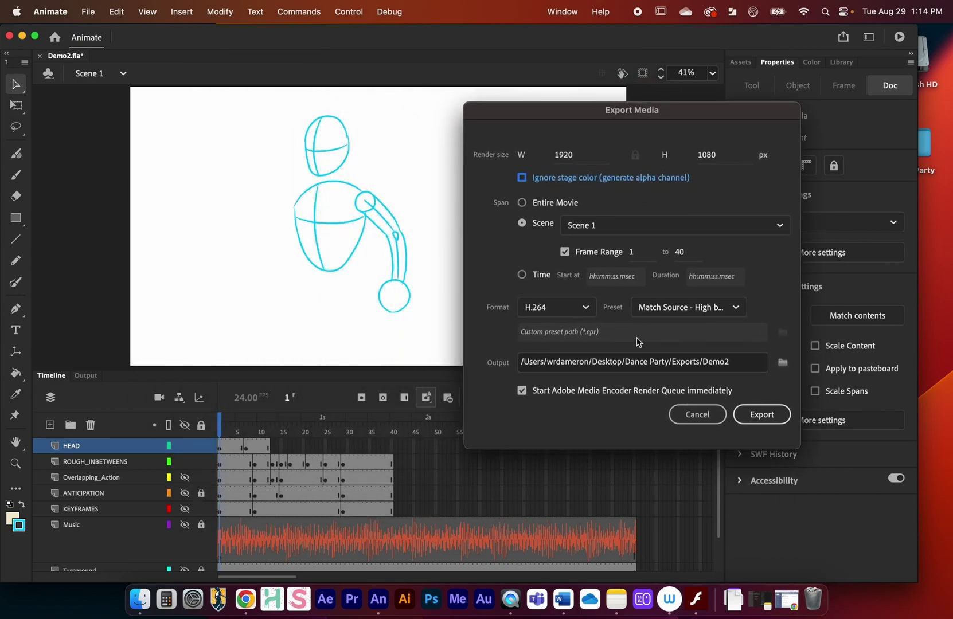
left_click(521, 203)
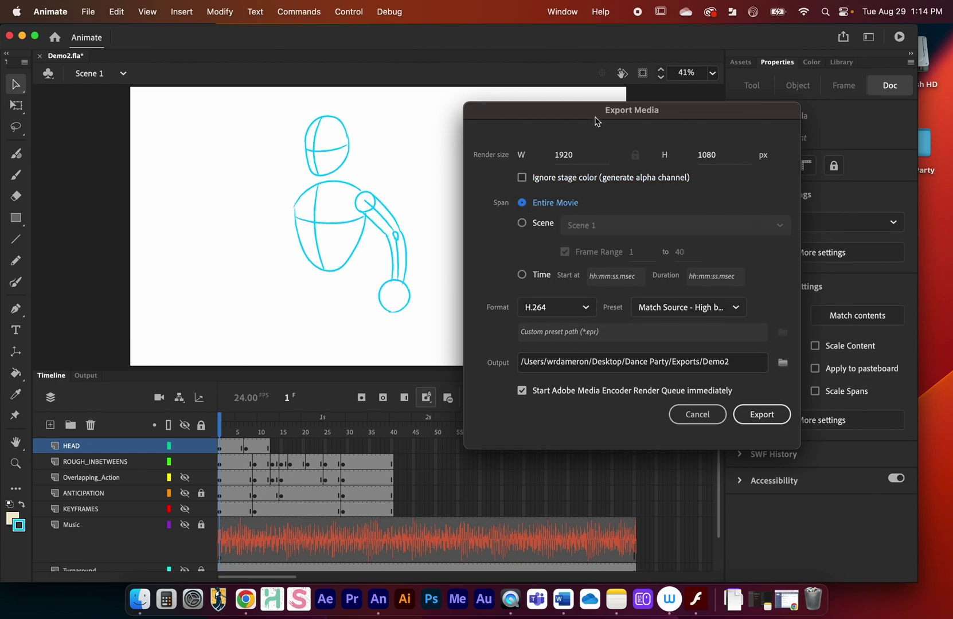
- Set the export to ignore the stage color and generate an alpha channel
left_click_drag(570, 110, 626, 100)
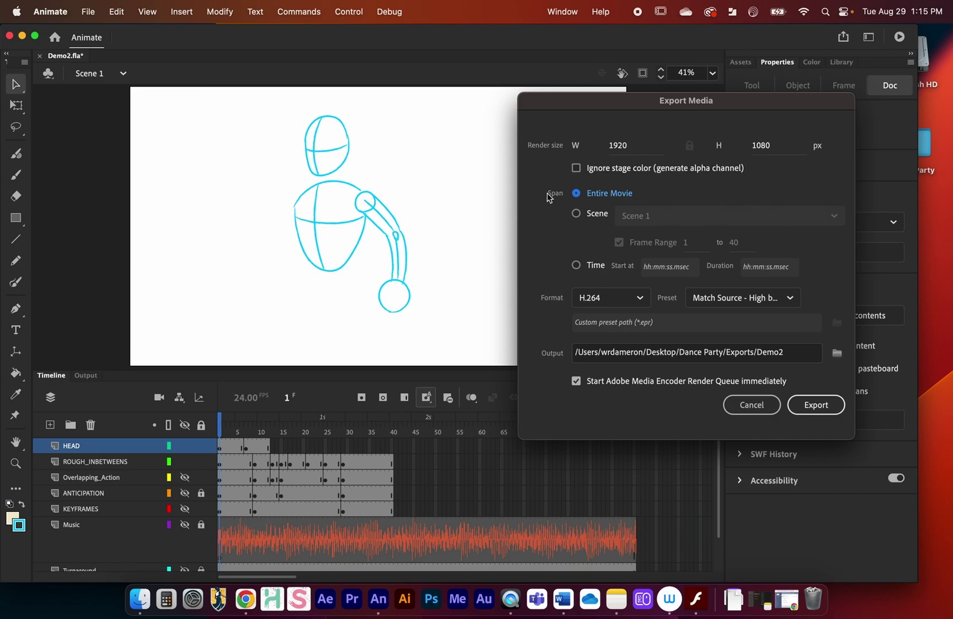
left_click_drag(589, 98, 408, 90)
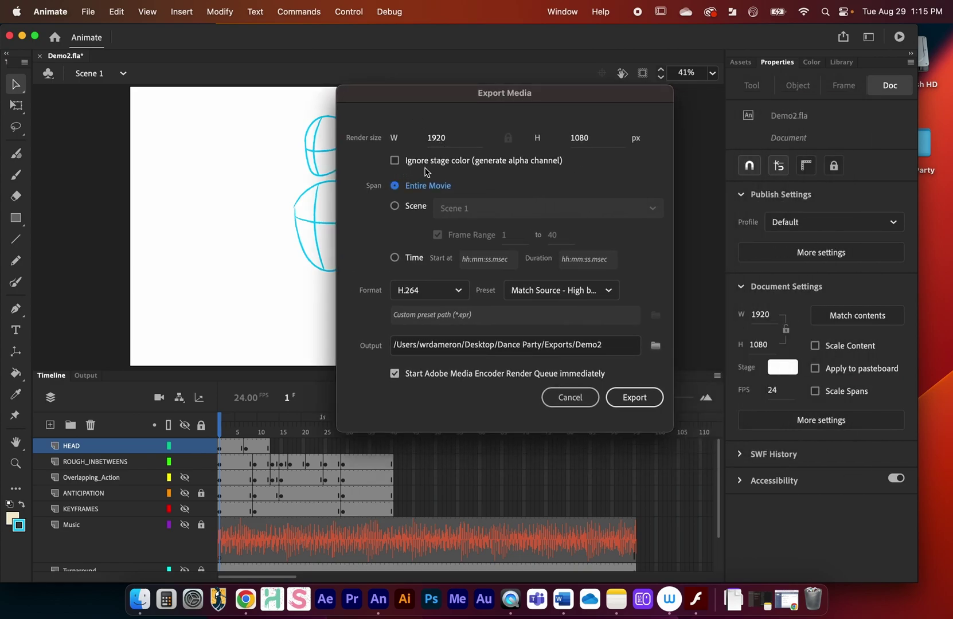
left_click(395, 162)
left_click_drag(395, 98, 676, 120)
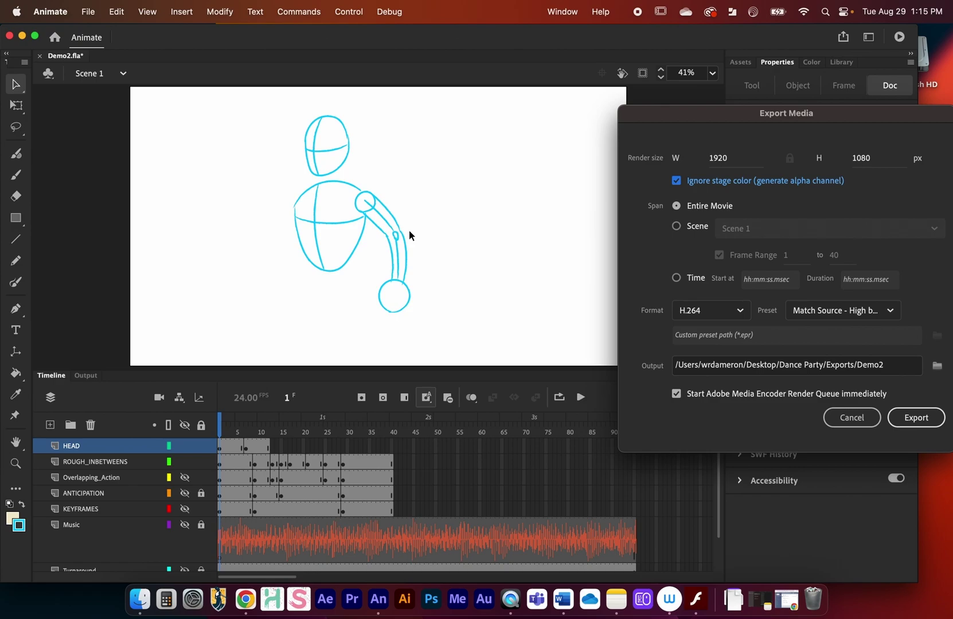
- Turn off the option to ignore the stage color and generate an alpha channel for the export
left_click_drag(715, 124, 588, 96)
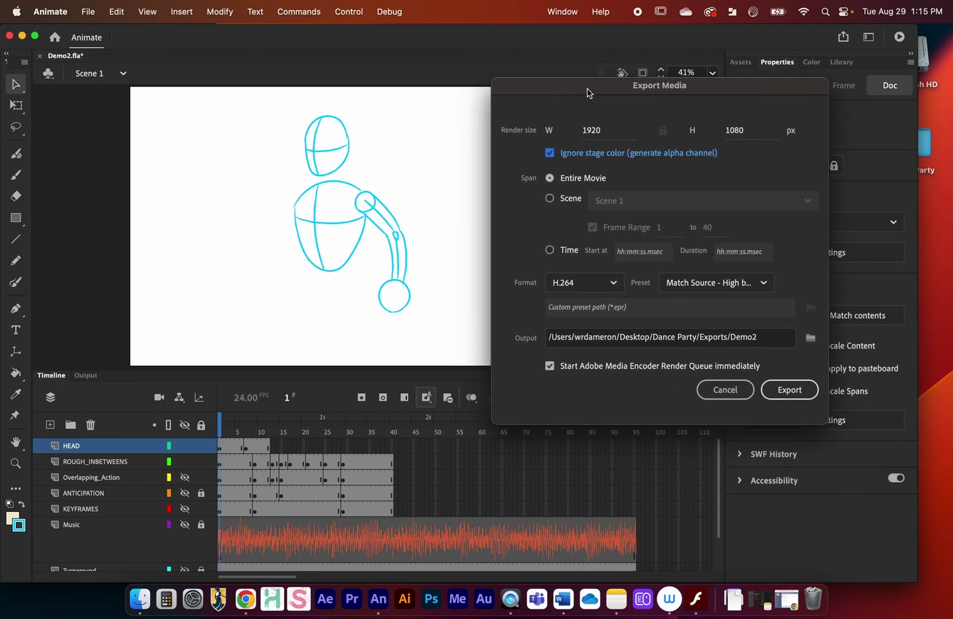
left_click(550, 153)
left_click(550, 153)
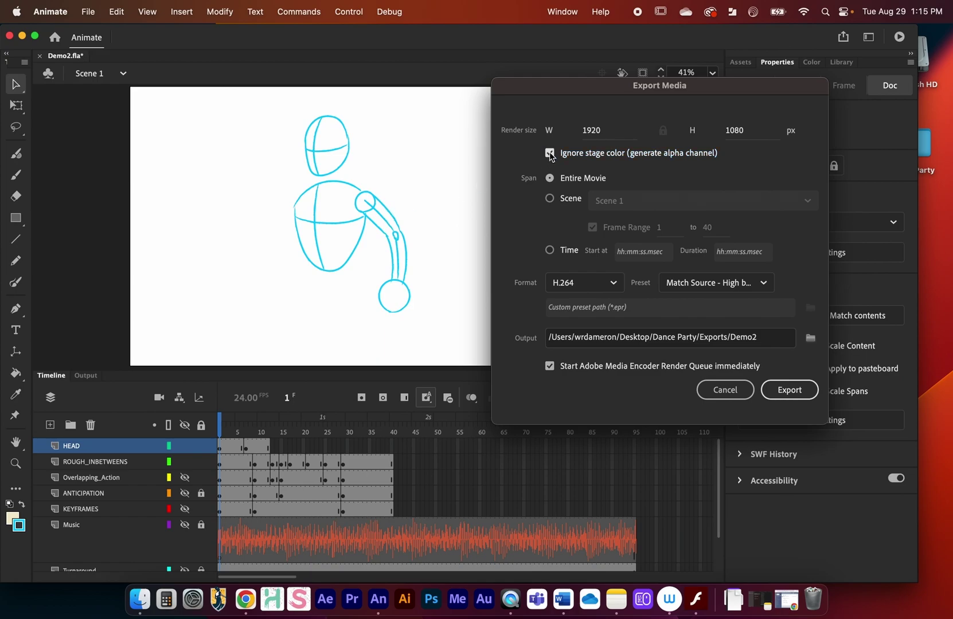
left_click(550, 153)
left_click_drag(581, 92, 545, 64)
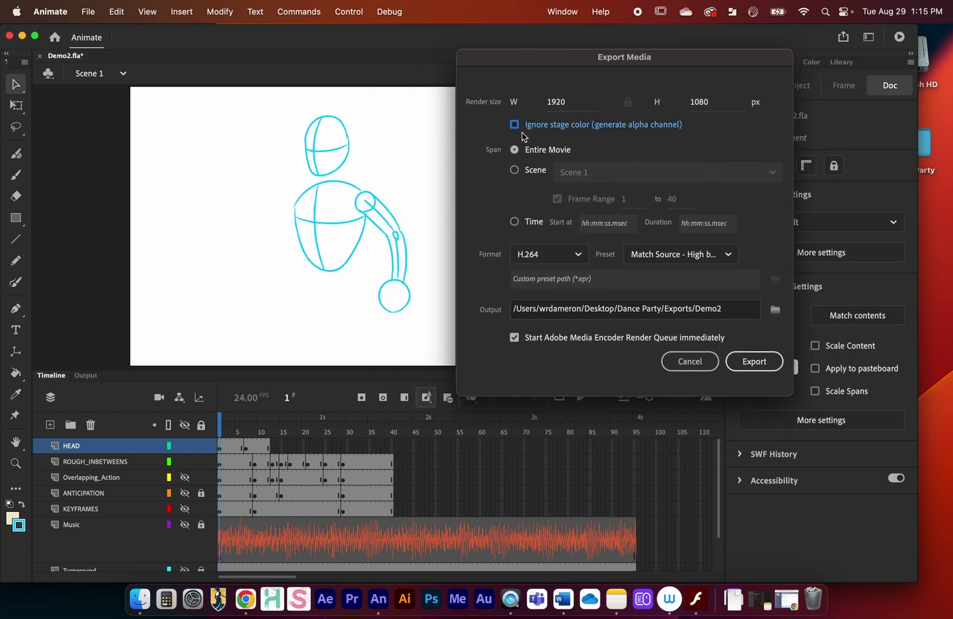
left_click(514, 125)
- Set the export span to Scene 1 with the frame range 1 to 40 enabled
left_click(514, 171)
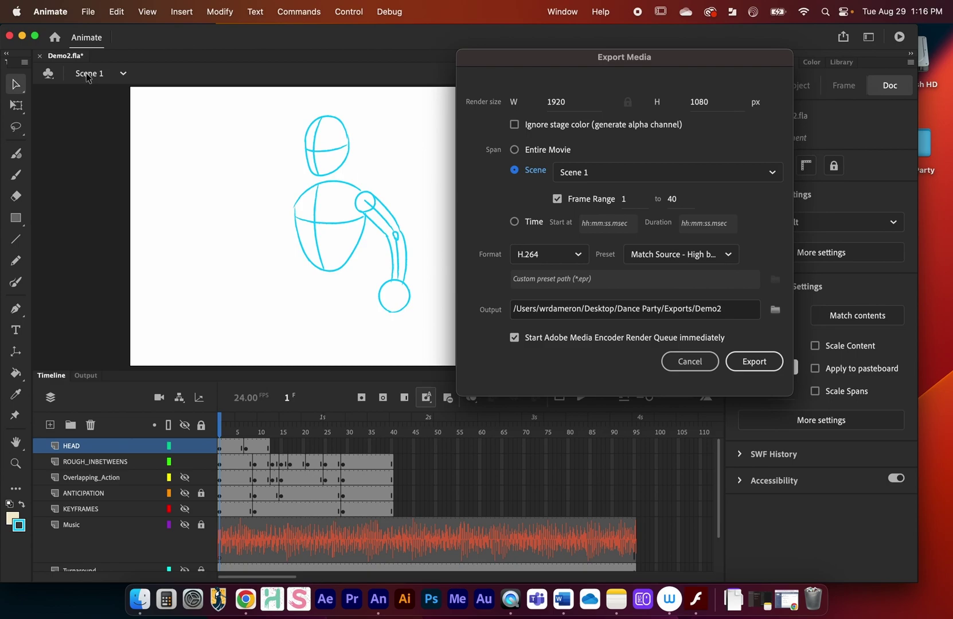
left_click(587, 172)
left_click(599, 189)
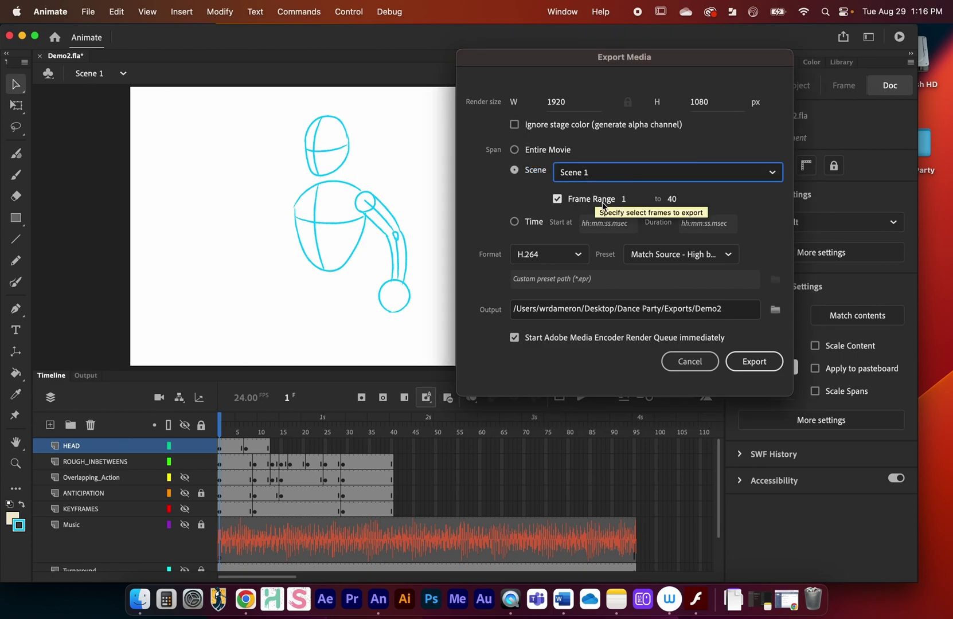
left_click(557, 199)
left_click(557, 198)
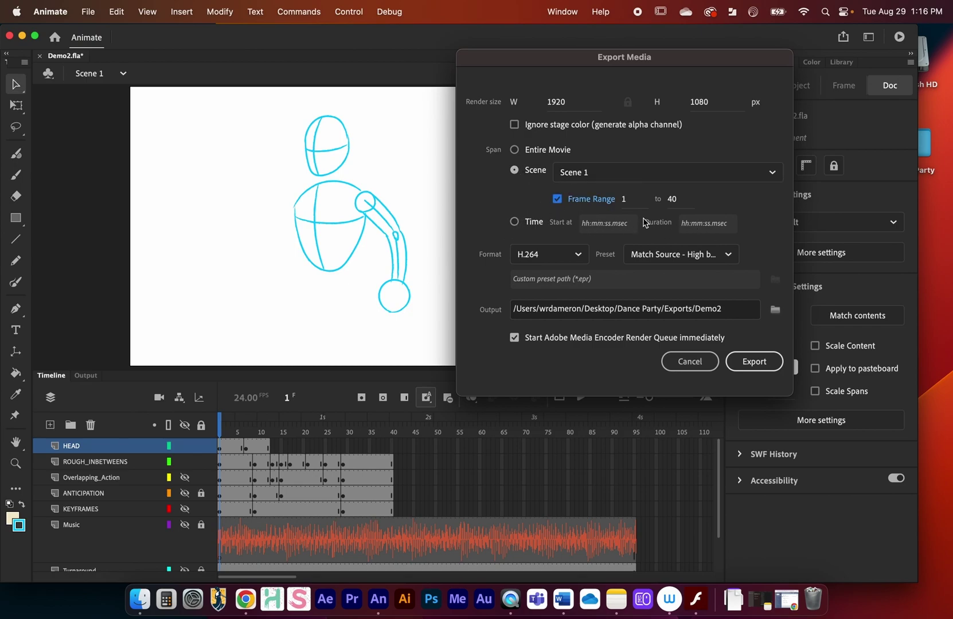
left_click(591, 203)
- Review the available export formats and keep H.264 selected
left_click(545, 259)
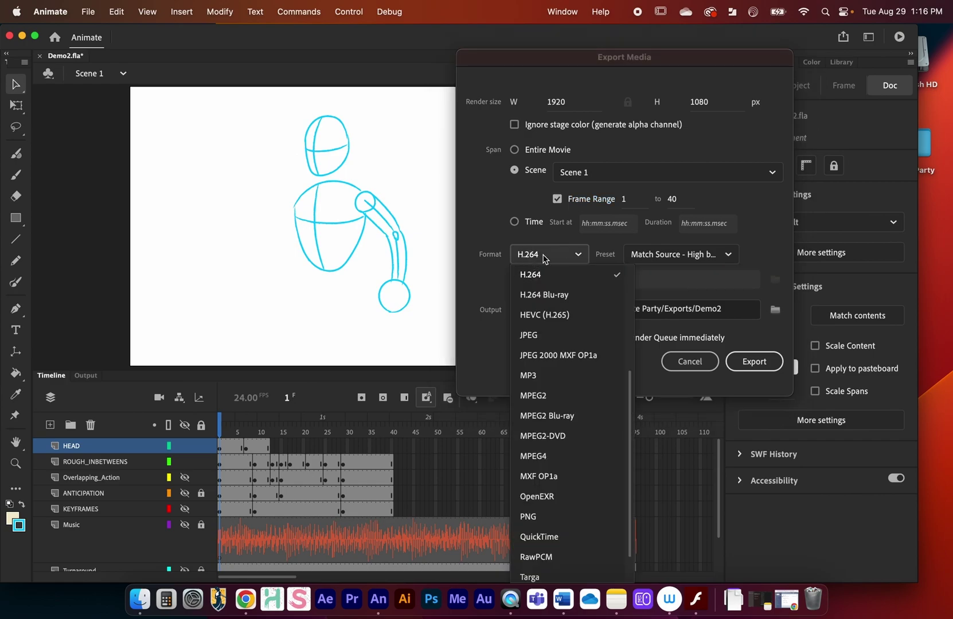
left_click(546, 260)
left_click(559, 257)
left_click_drag(630, 401, 635, 346)
left_click(491, 246)
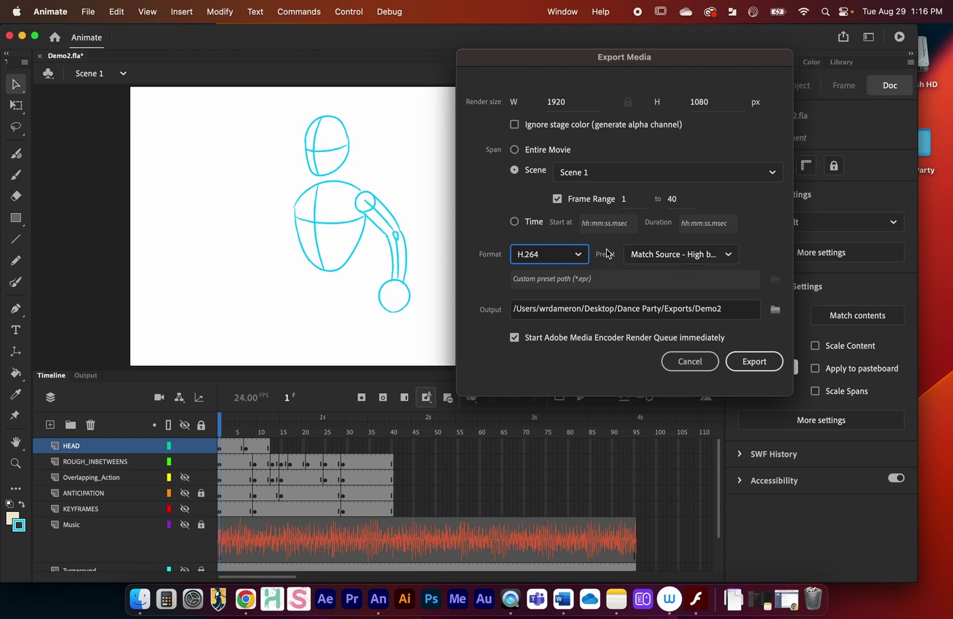
- Try the Default (AME) export preset and return to Match Source - High bitrate
left_click(639, 258)
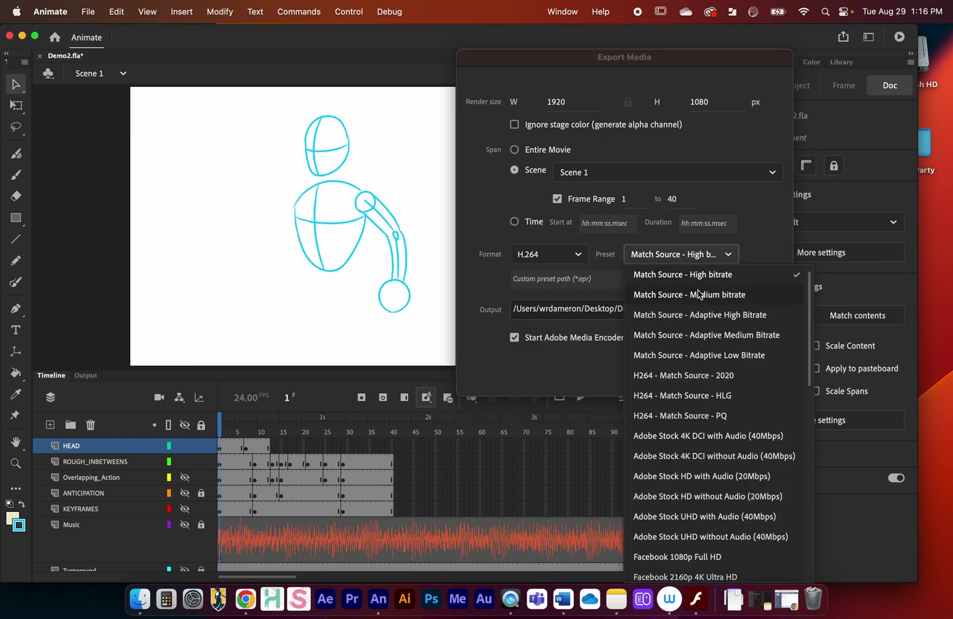
scroll(704, 297, "up", 1)
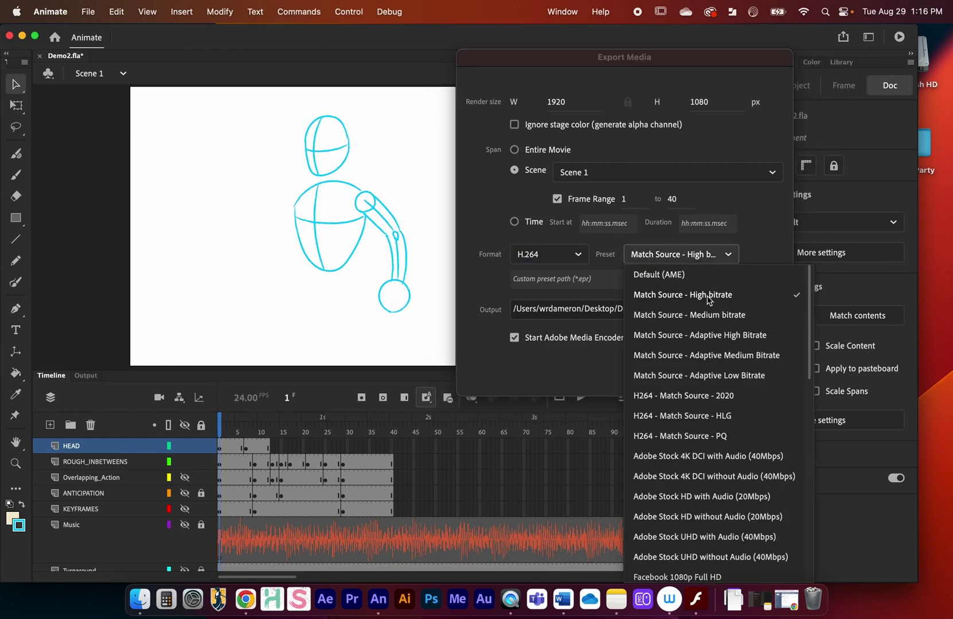
left_click(679, 280)
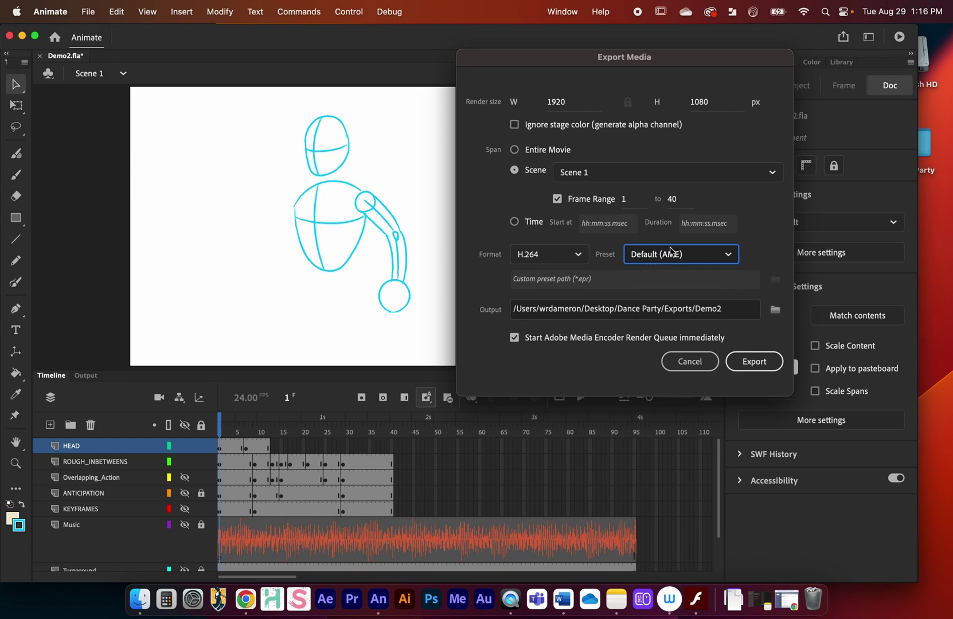
left_click(671, 252)
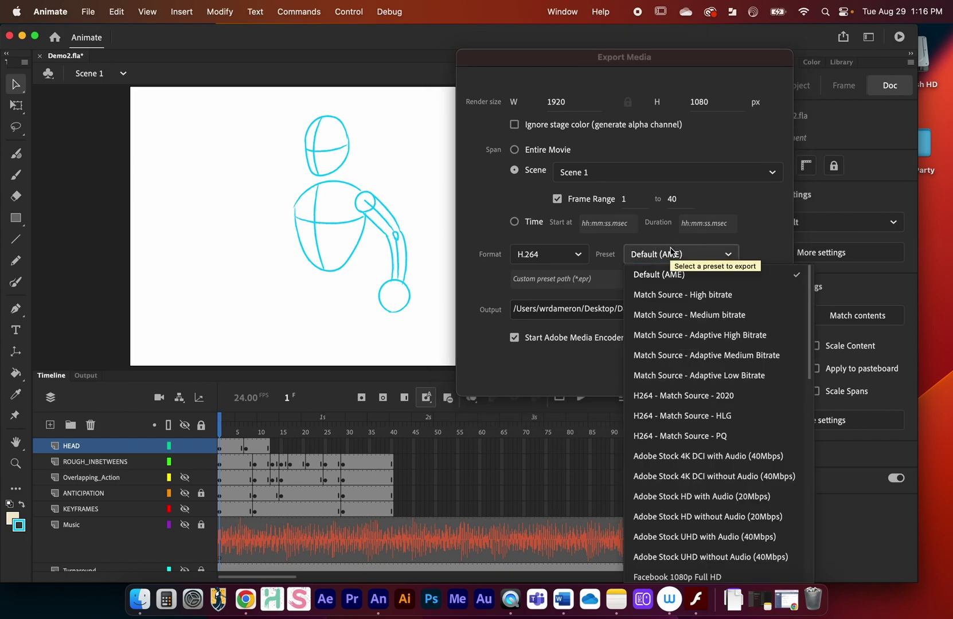
left_click(682, 294)
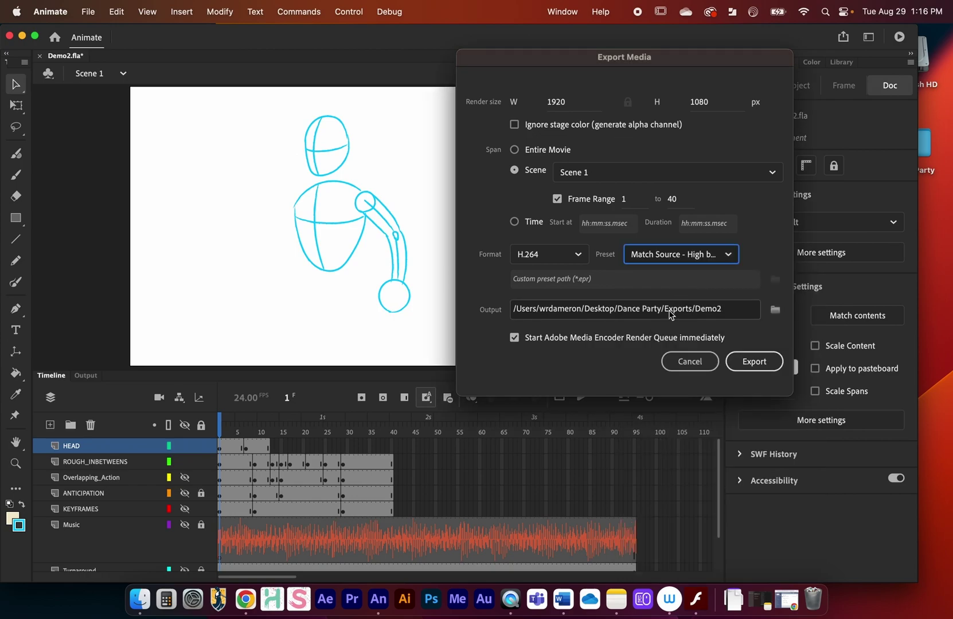
left_click(676, 250)
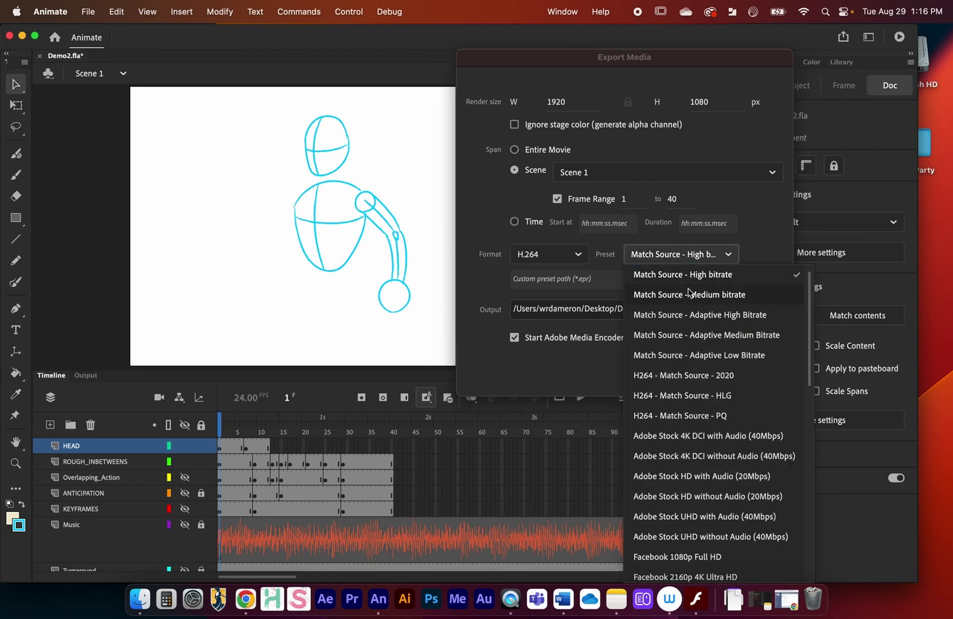
left_click(763, 255)
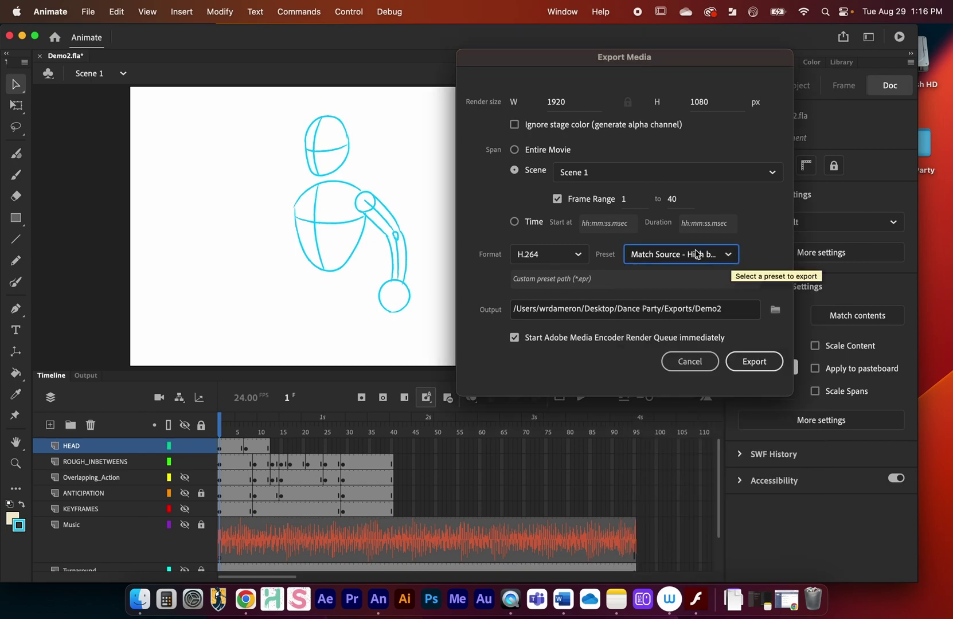
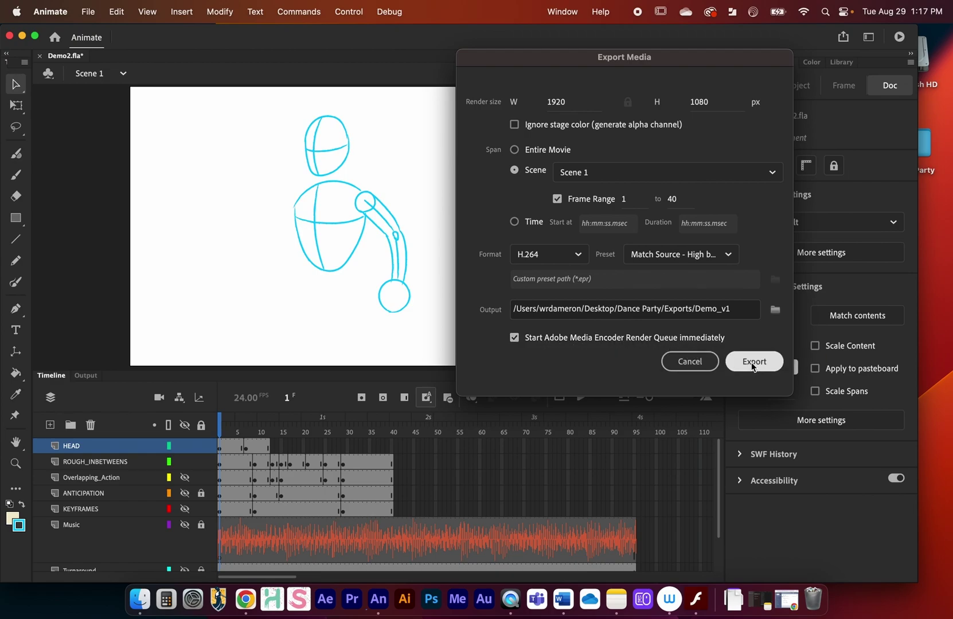
- Export the scene as Demo_v1 to the Dance Party Exports folder and dismiss the completion message
left_click(752, 362)
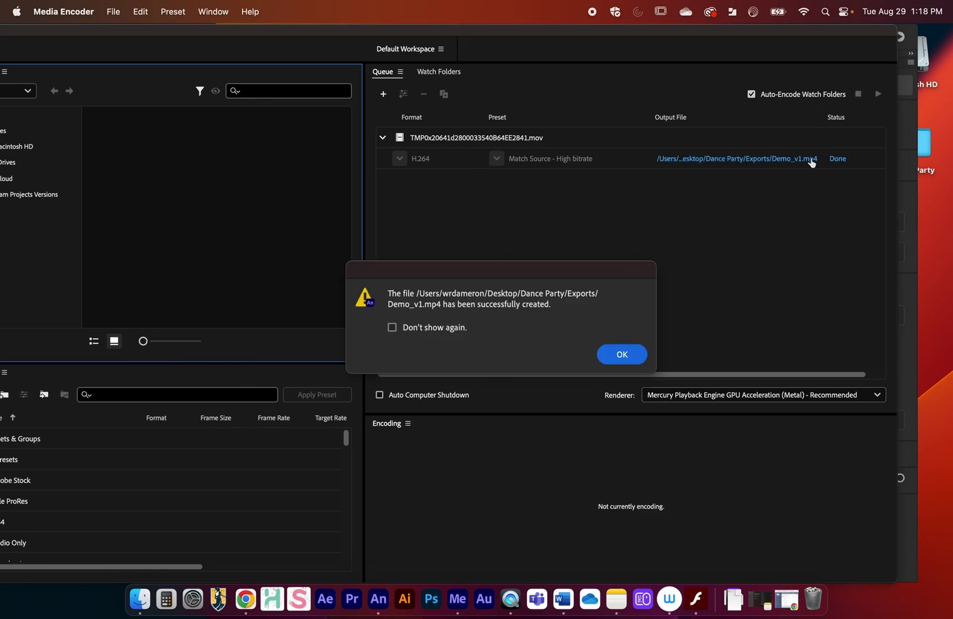
left_click_drag(521, 266, 421, 197)
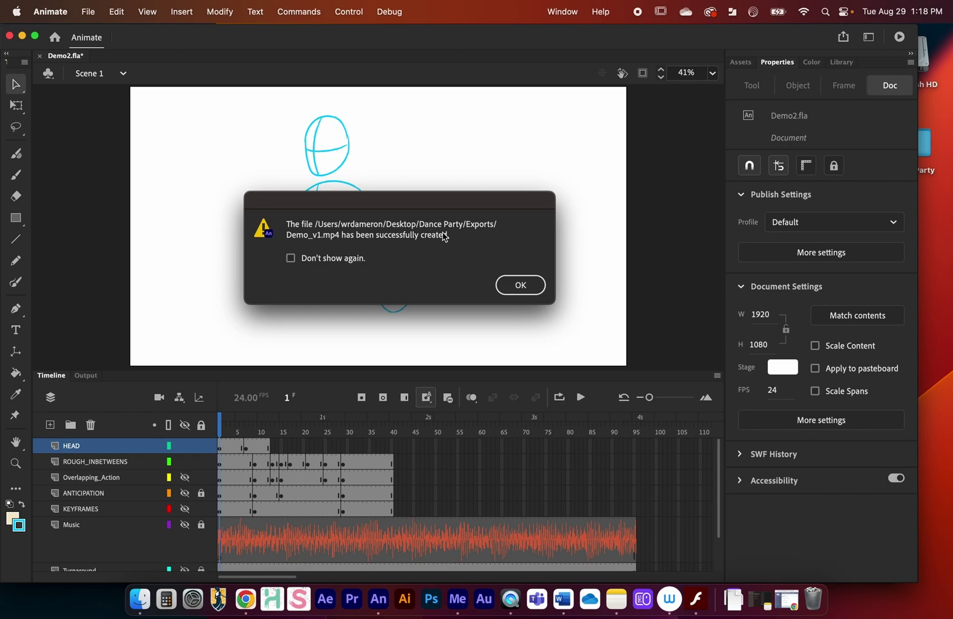
left_click(520, 284)
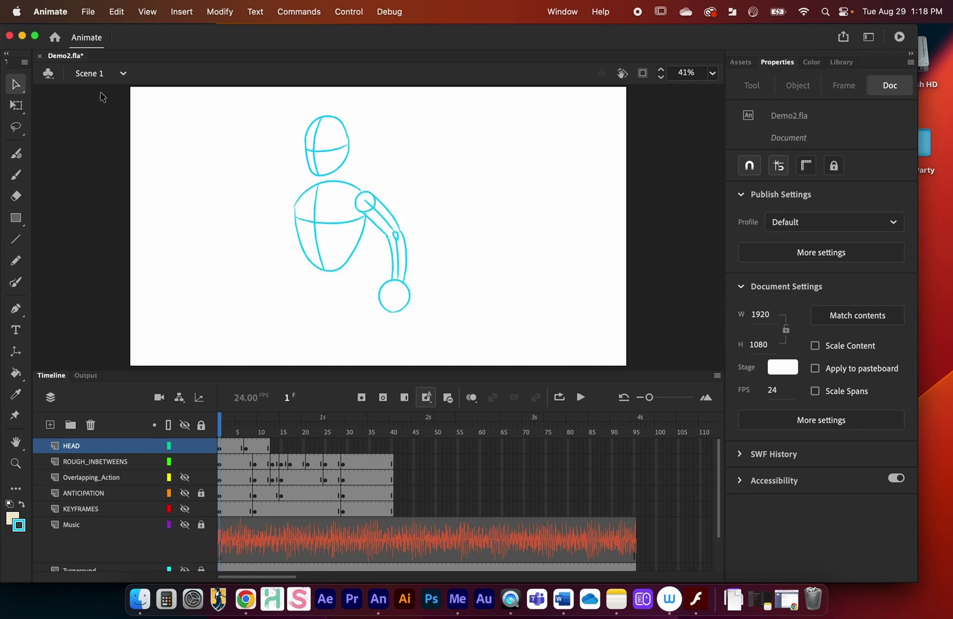
- Minimize the Animate and Media Encoder windows and open the Dance Party folder on the desktop
left_click(22, 36)
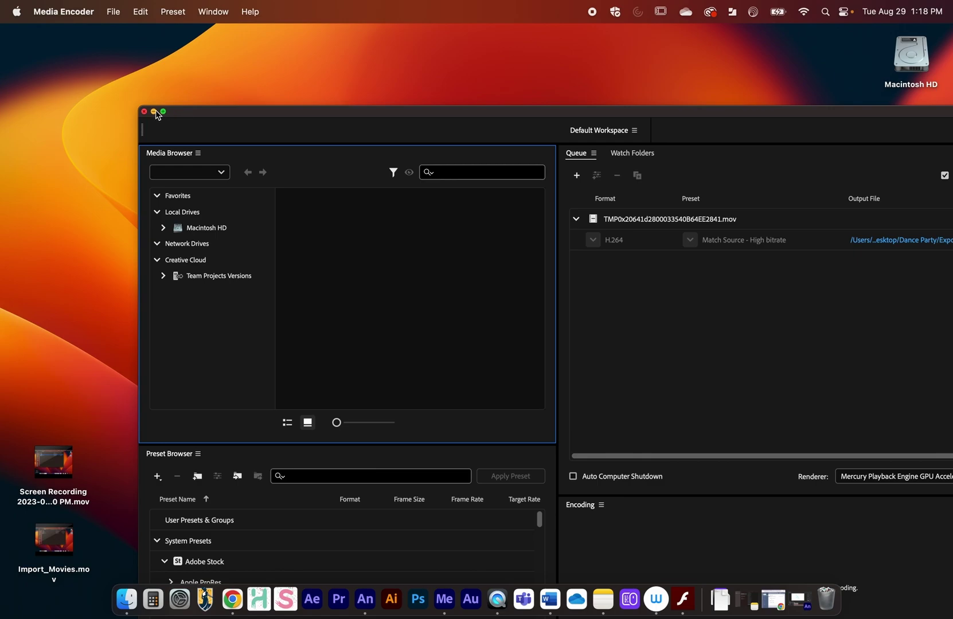
left_click(155, 111)
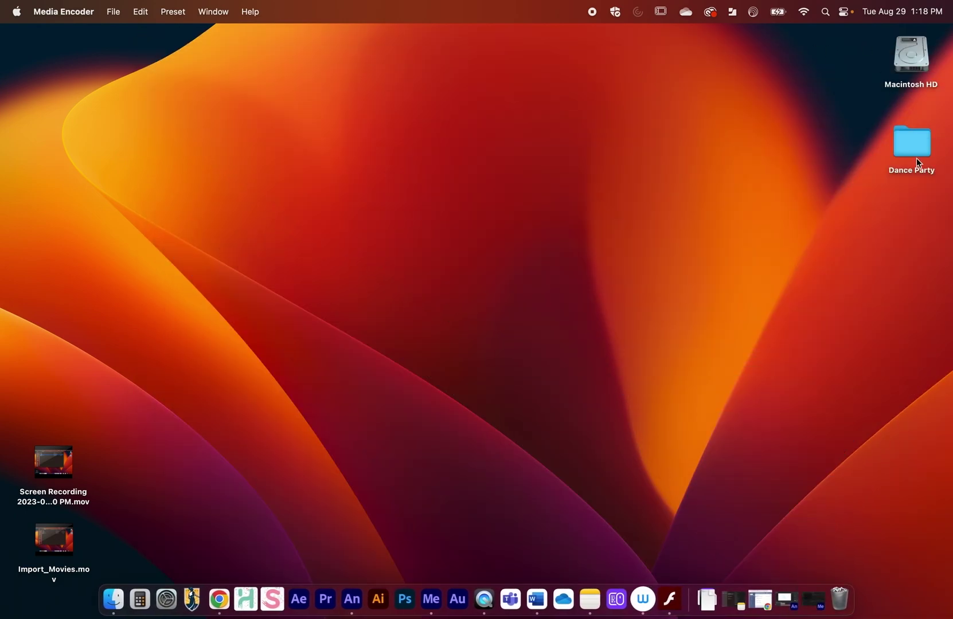
double_click(916, 163)
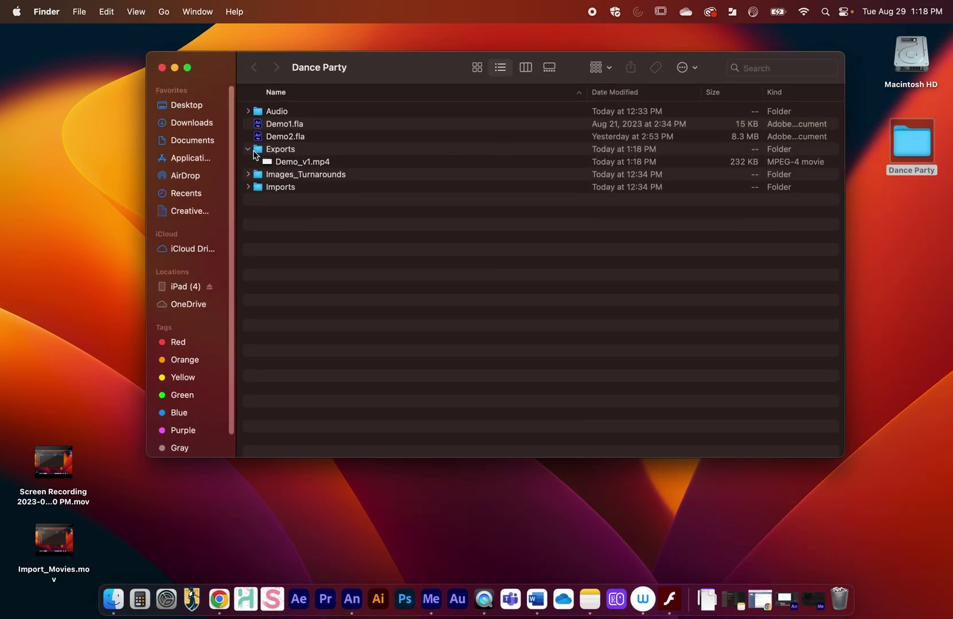
- Open Demo_v1.mp4 from the Exports folder in QuickTime Player and play it twice
left_click(293, 161)
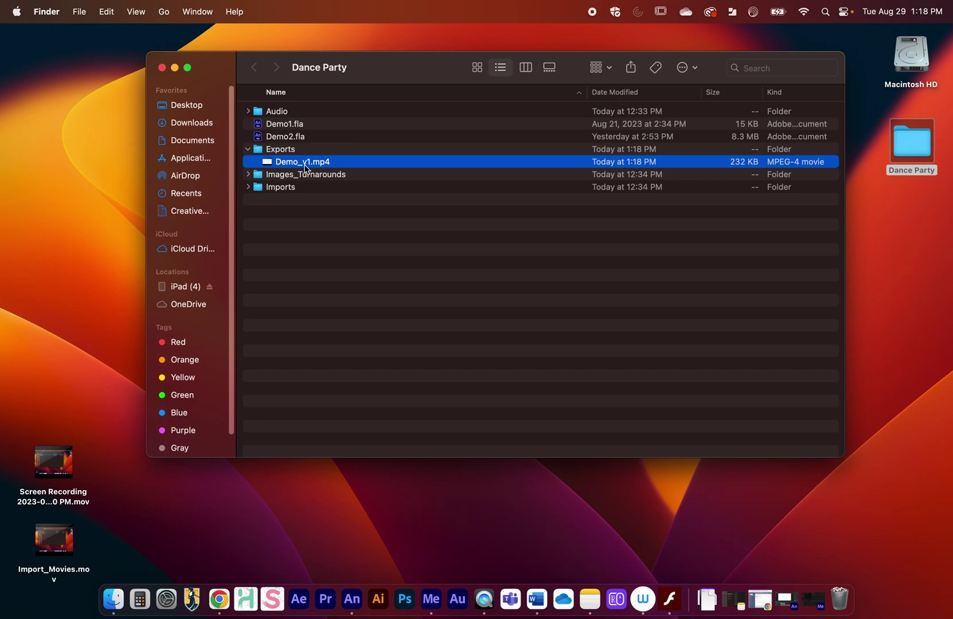
right_click(304, 165)
mouse_move(321, 184)
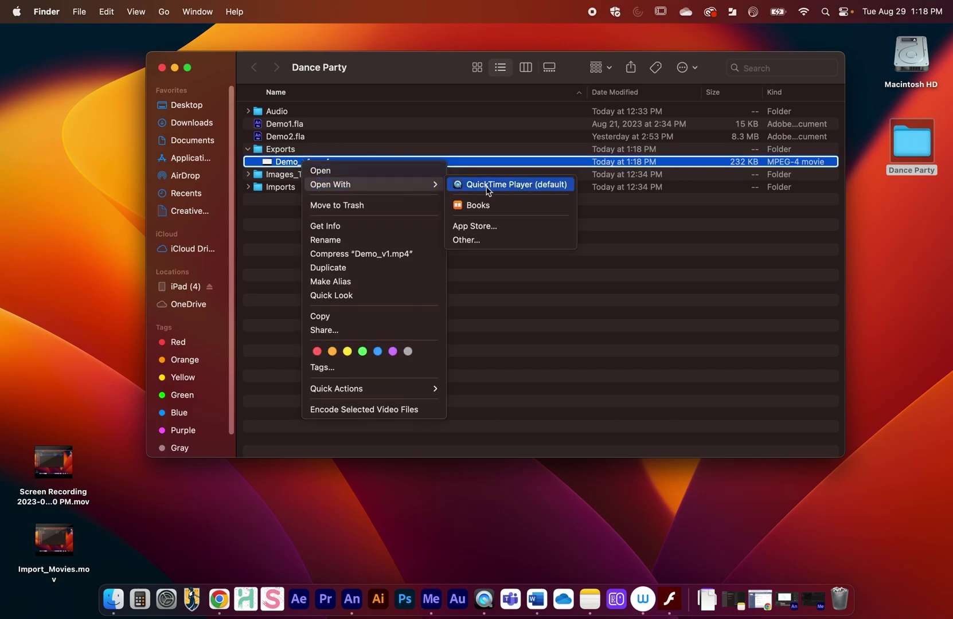
left_click(486, 186)
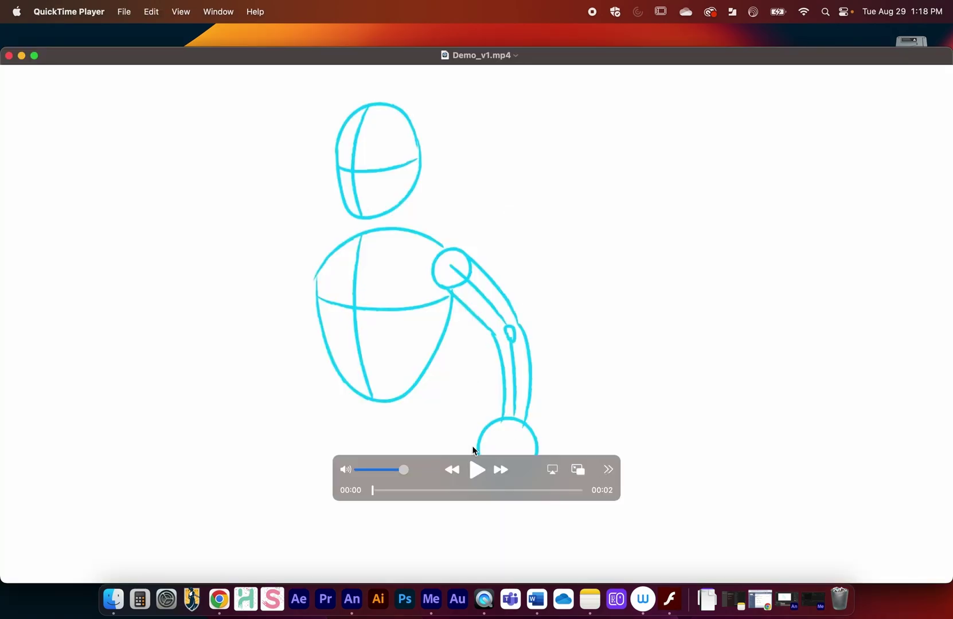
left_click(480, 469)
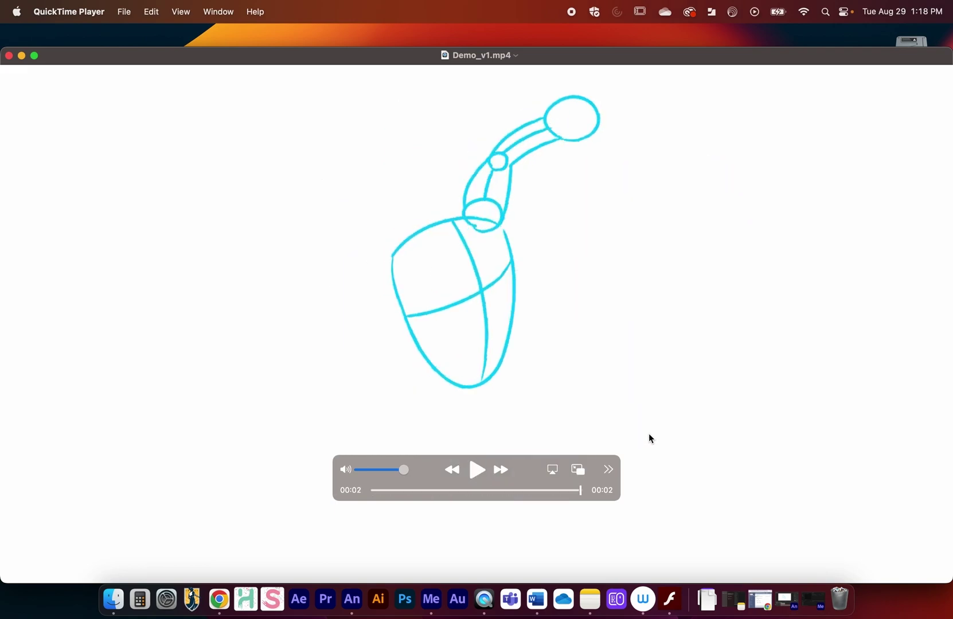
left_click(483, 466)
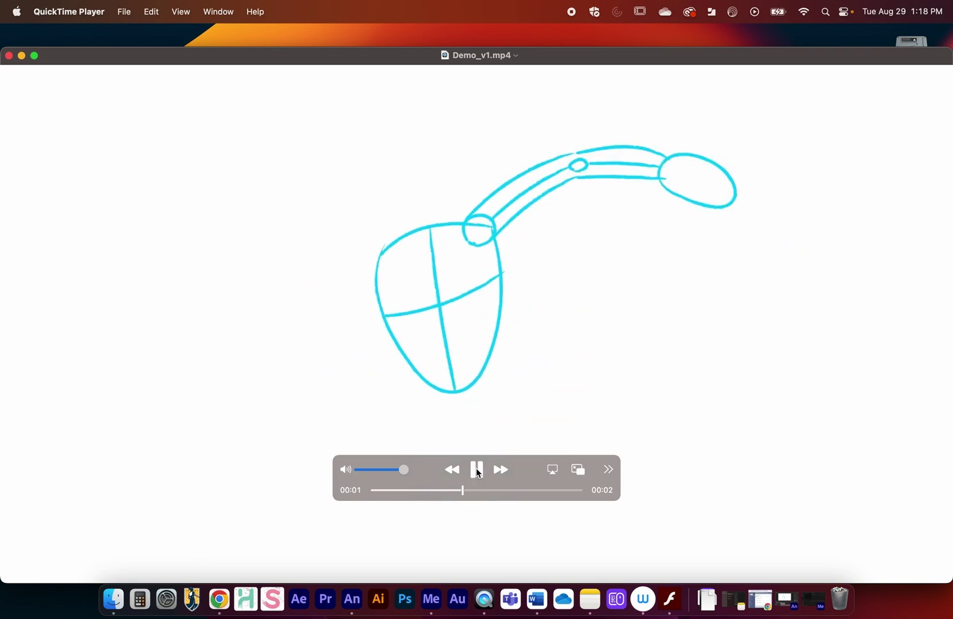
- Close the Demo_v1.mp4 video, quit QuickTime Player, and switch back to the Demo2.fla document in Animate
left_click_drag(359, 56, 350, 33)
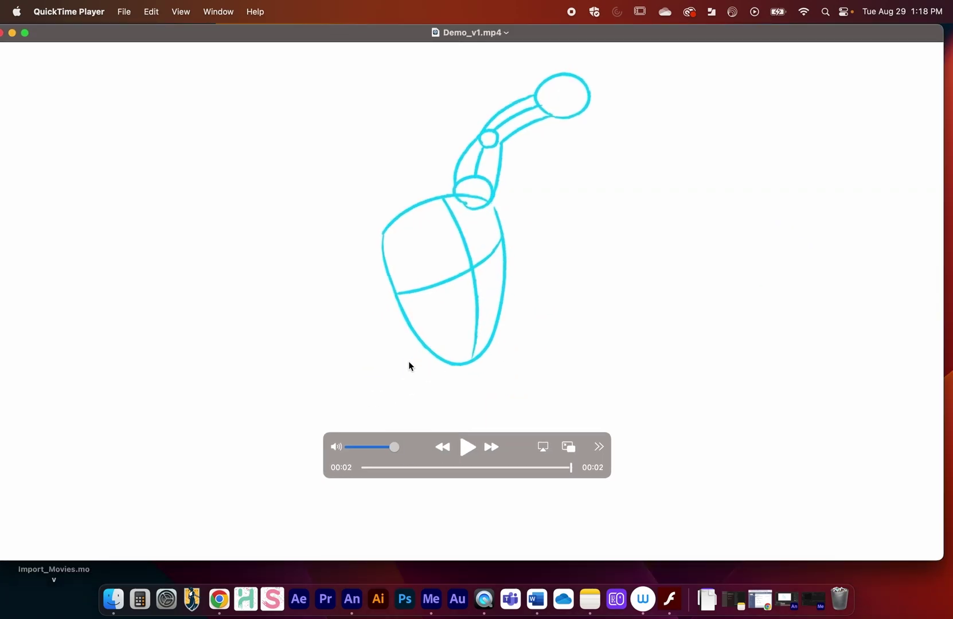
left_click_drag(66, 38, 217, 75)
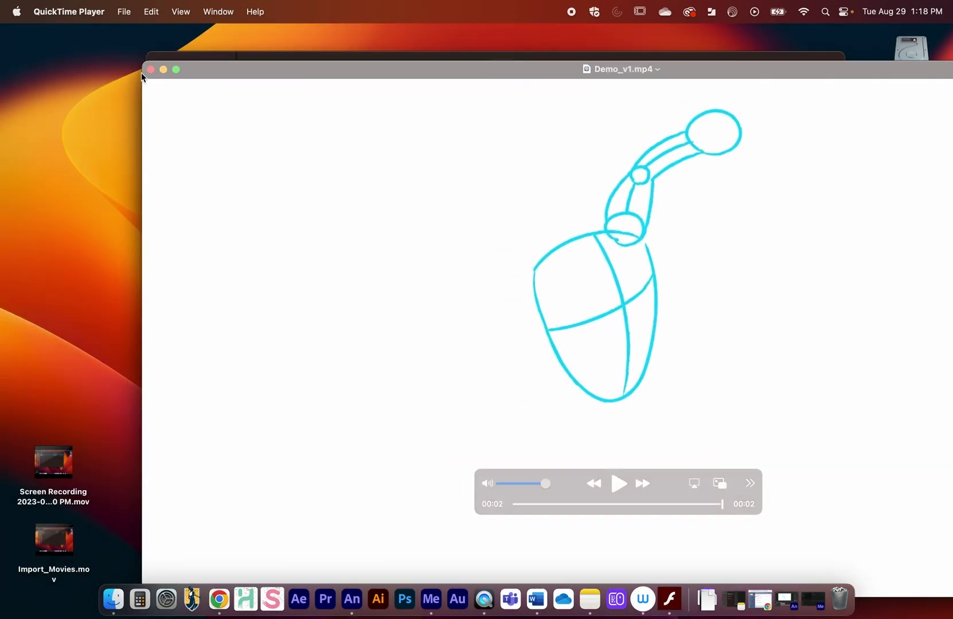
left_click(150, 70)
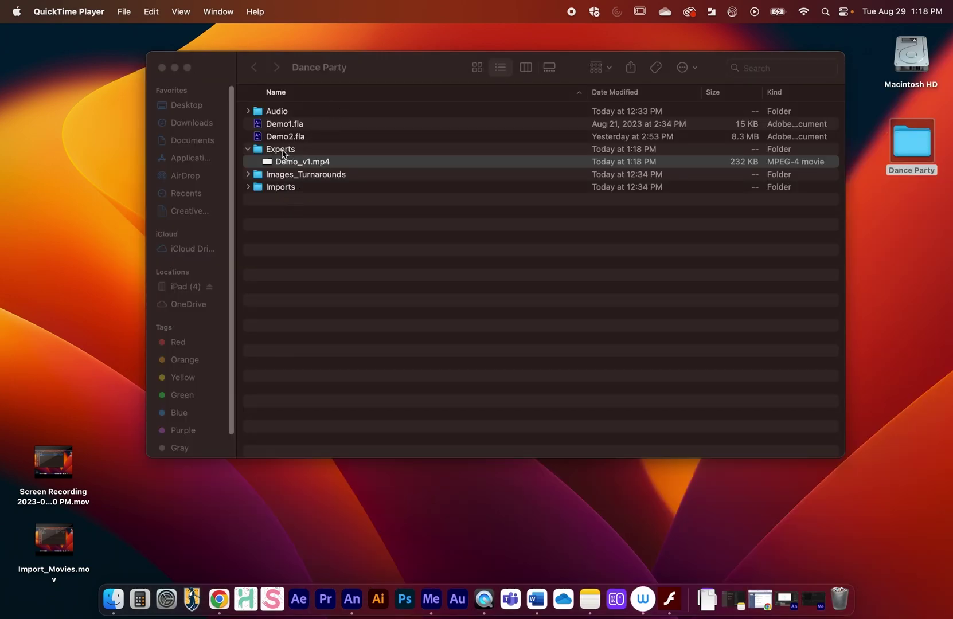
key("super+q")
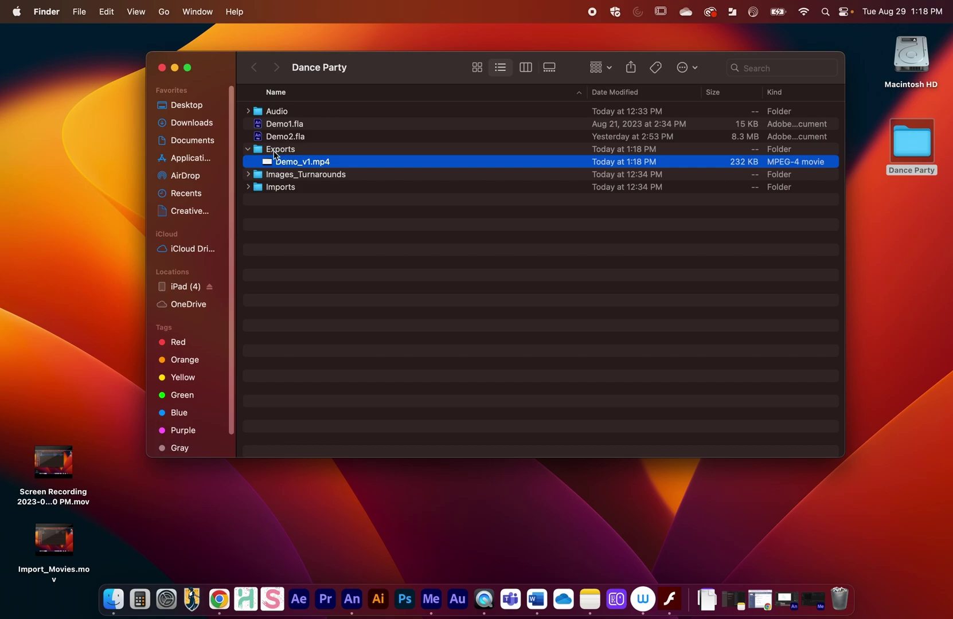
left_click(247, 149)
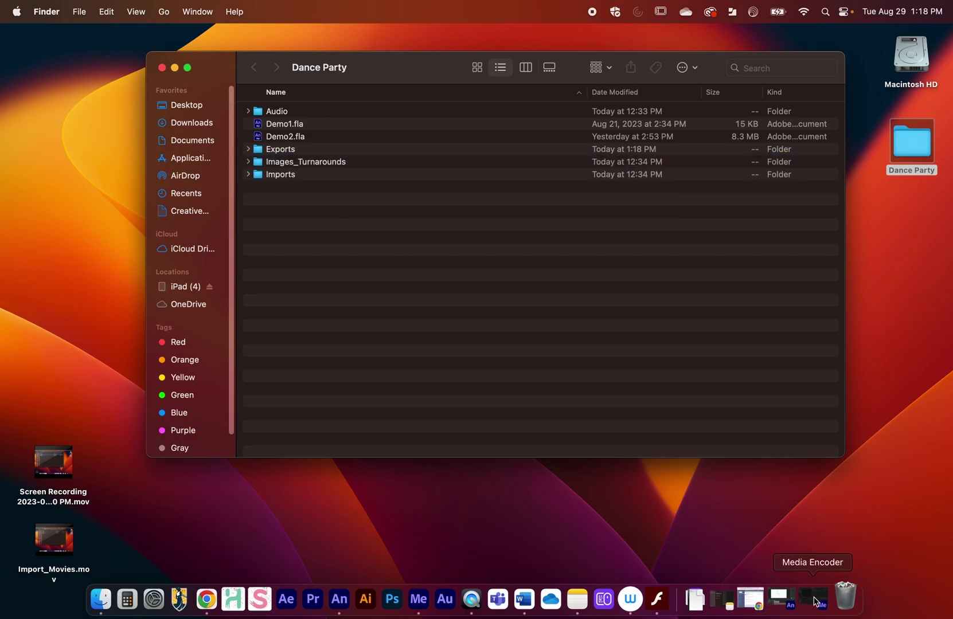
left_click(786, 599)
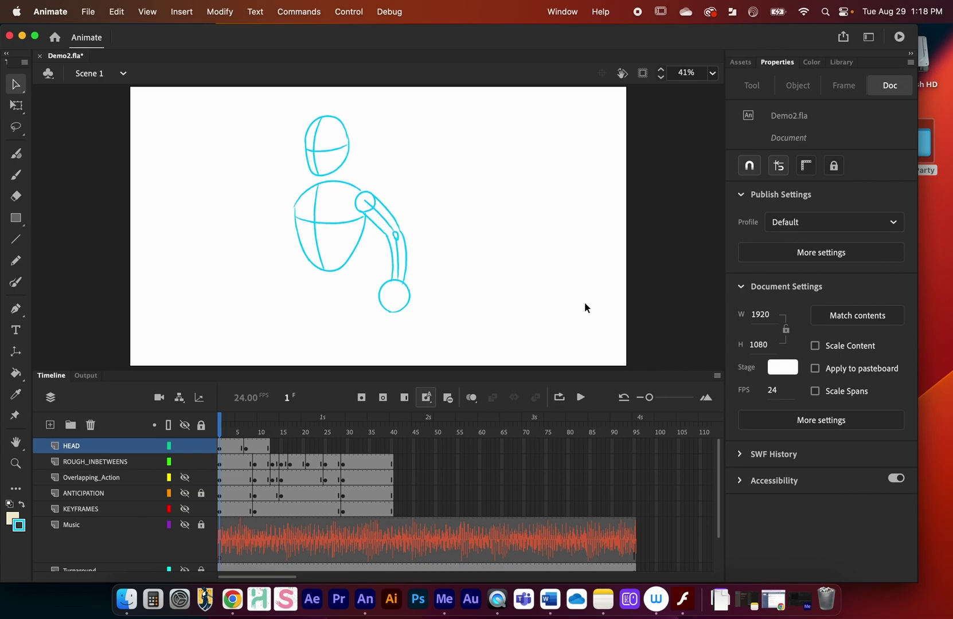
- Open the video/media export settings and set the export to ignore the stage color and generate an alpha channel
mouse_move(203, 427)
left_mouse_down()
mouse_move(379, 425)
mouse_move(201, 427)
left_mouse_up()
left_click_drag(254, 432, 234, 432)
left_click(87, 12)
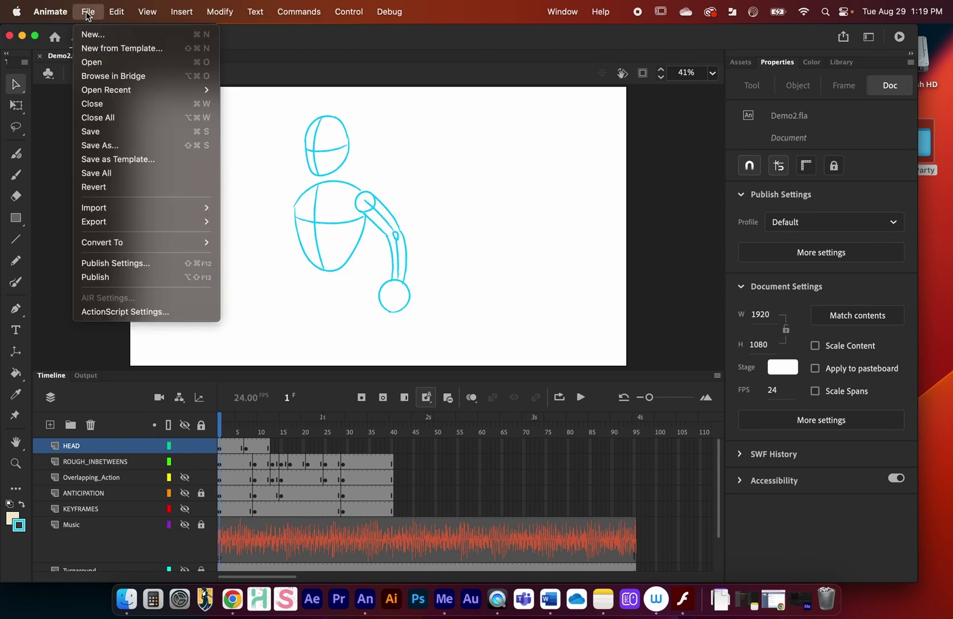
mouse_move(153, 221)
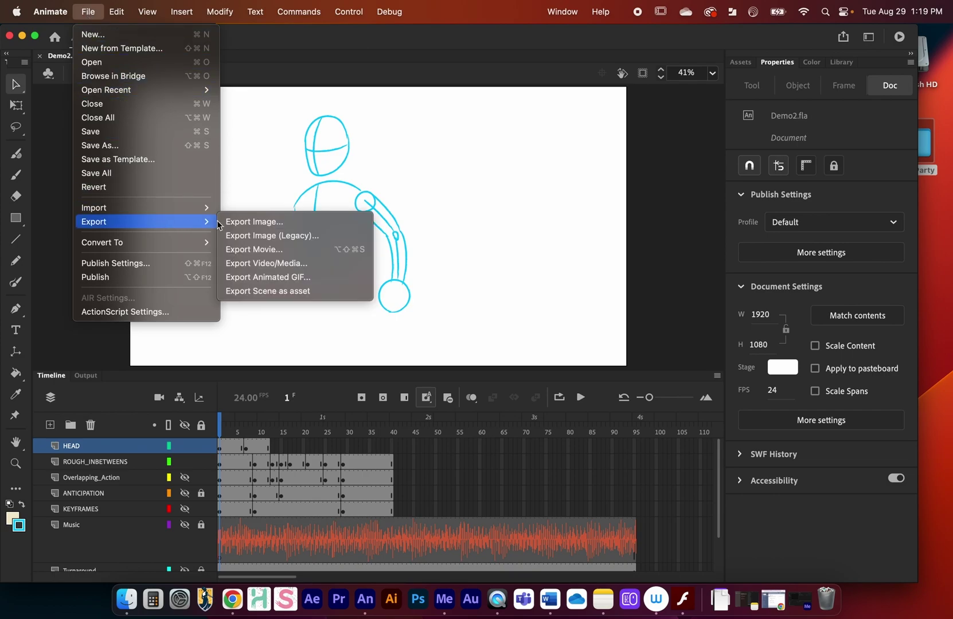
left_click(300, 267)
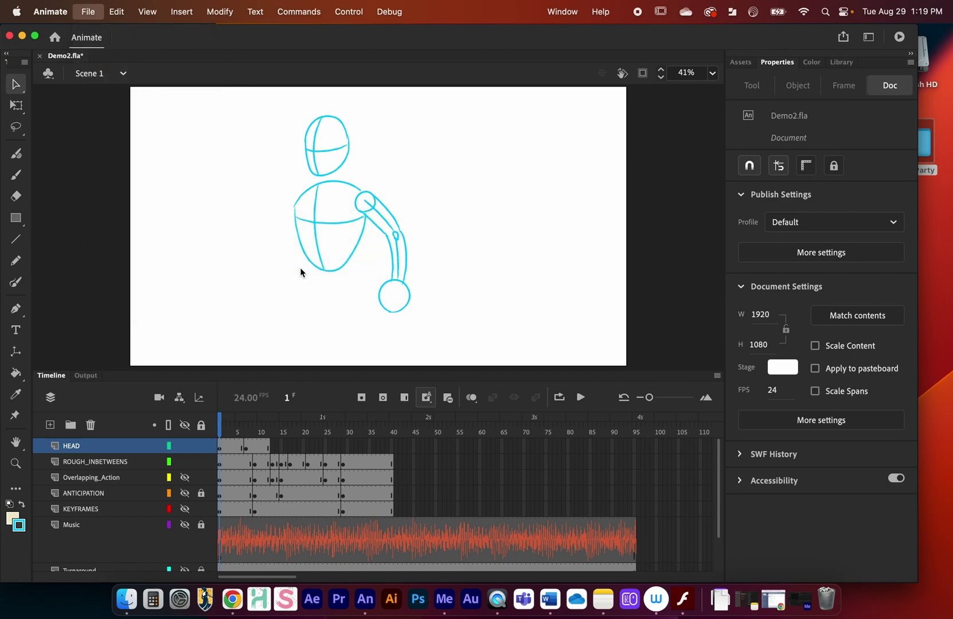
left_click_drag(606, 63, 352, 74)
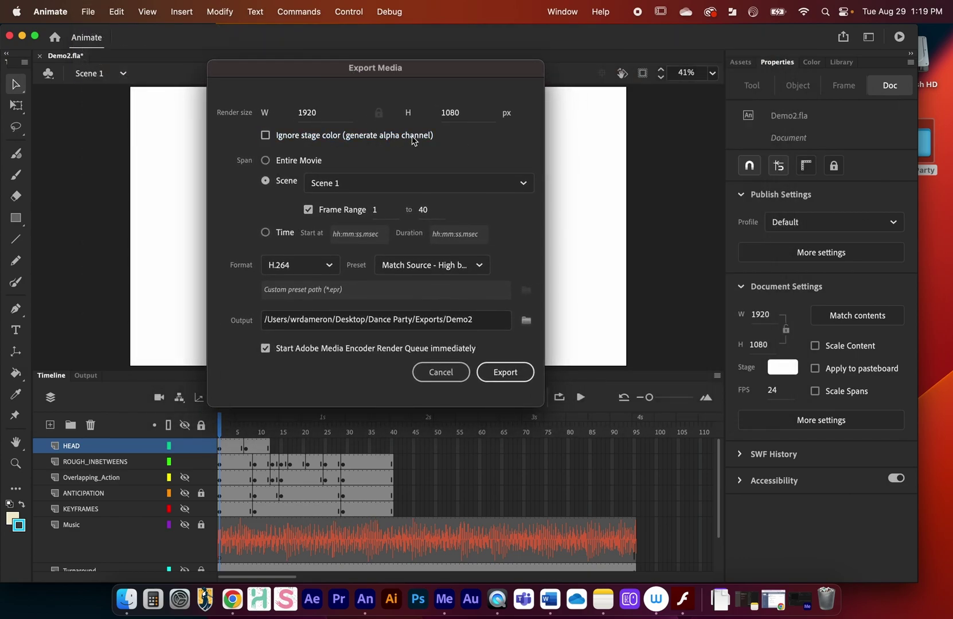
left_click(266, 136)
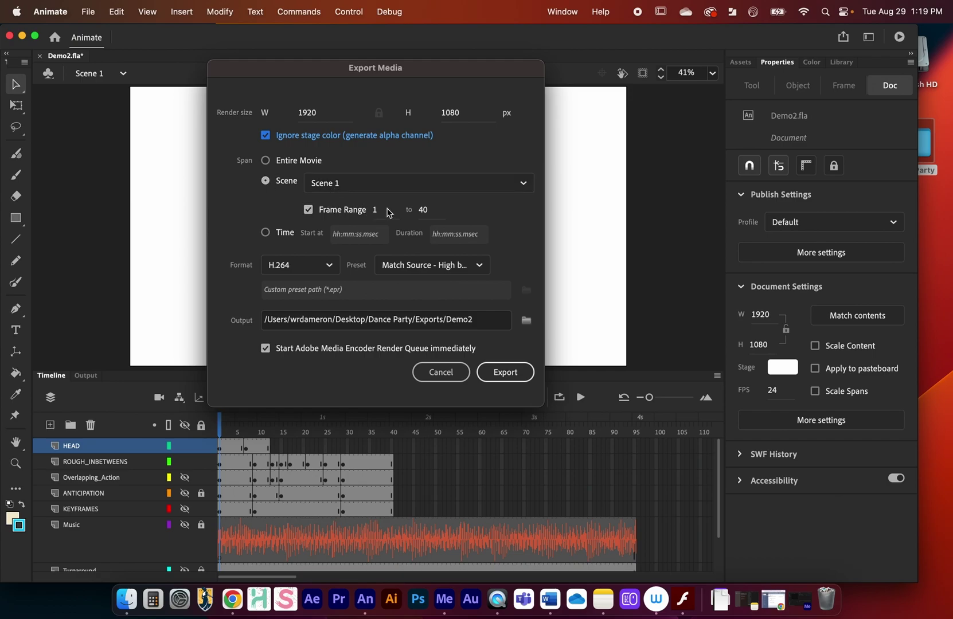
- Set the export format to PNG with the PNG Sequence with Alpha (Match Source) preset
left_click(331, 270)
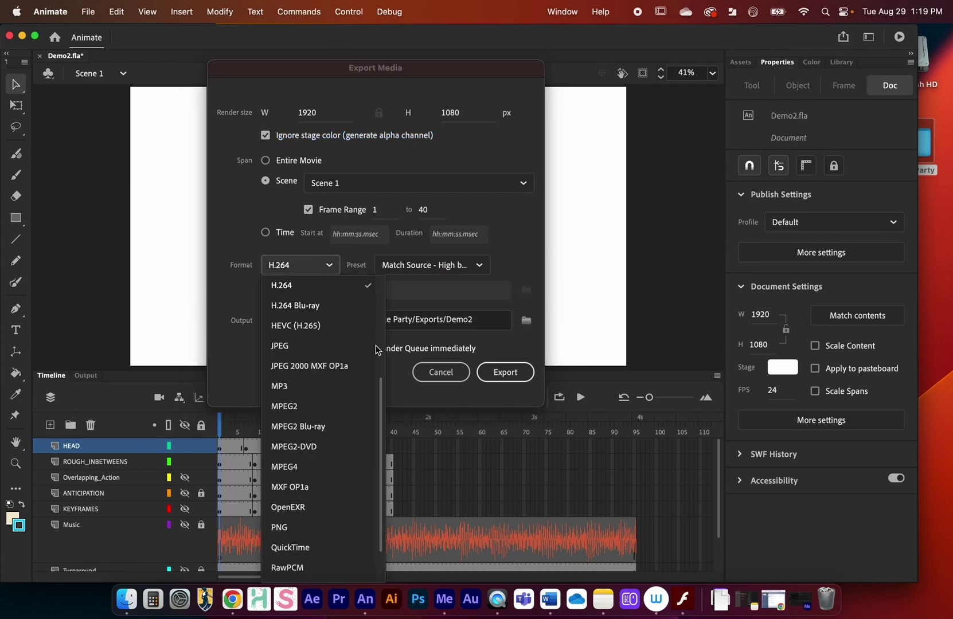
left_click_drag(383, 393, 383, 458)
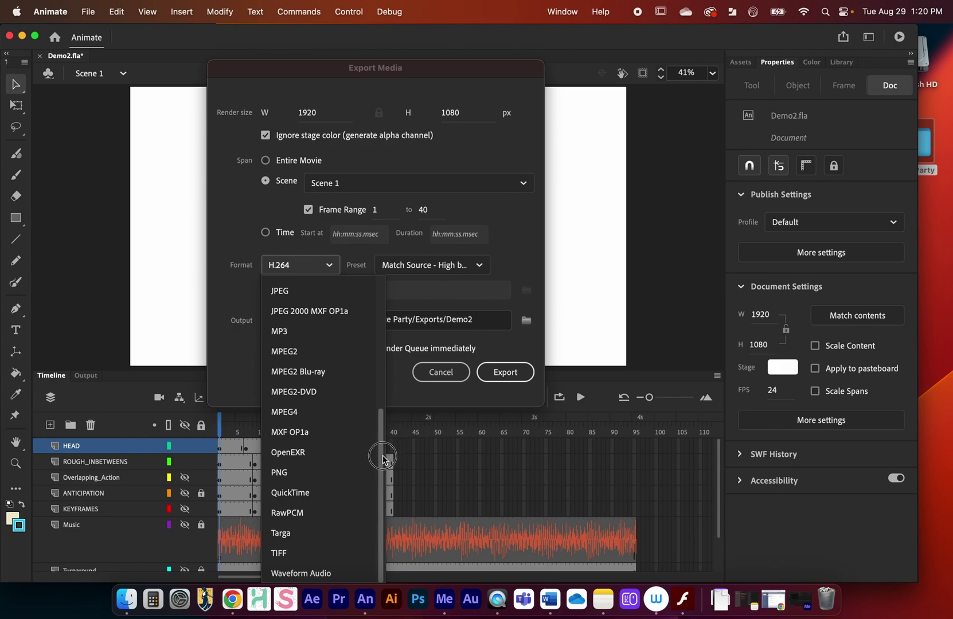
left_click(286, 475)
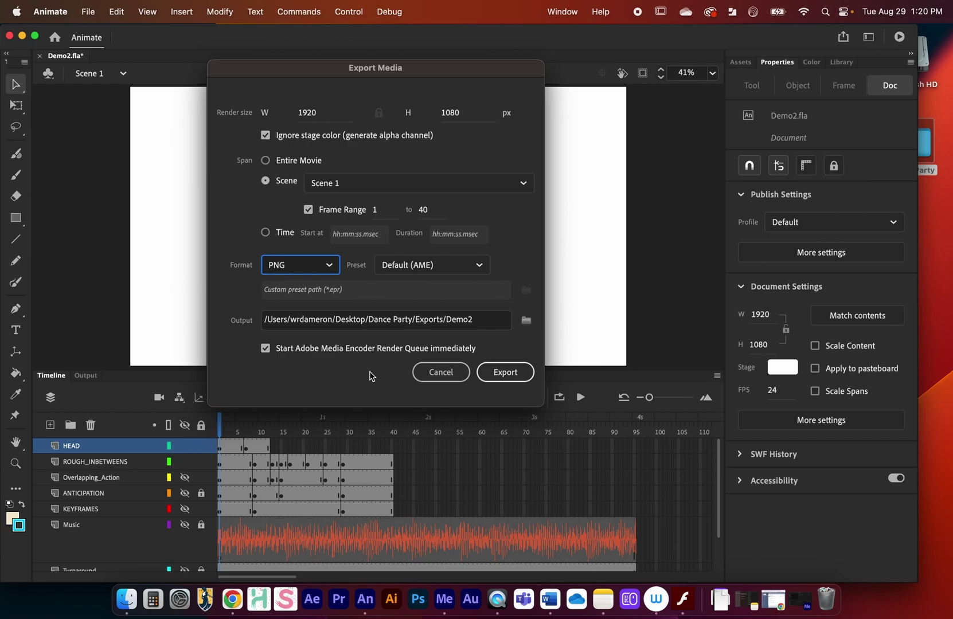
left_click(478, 267)
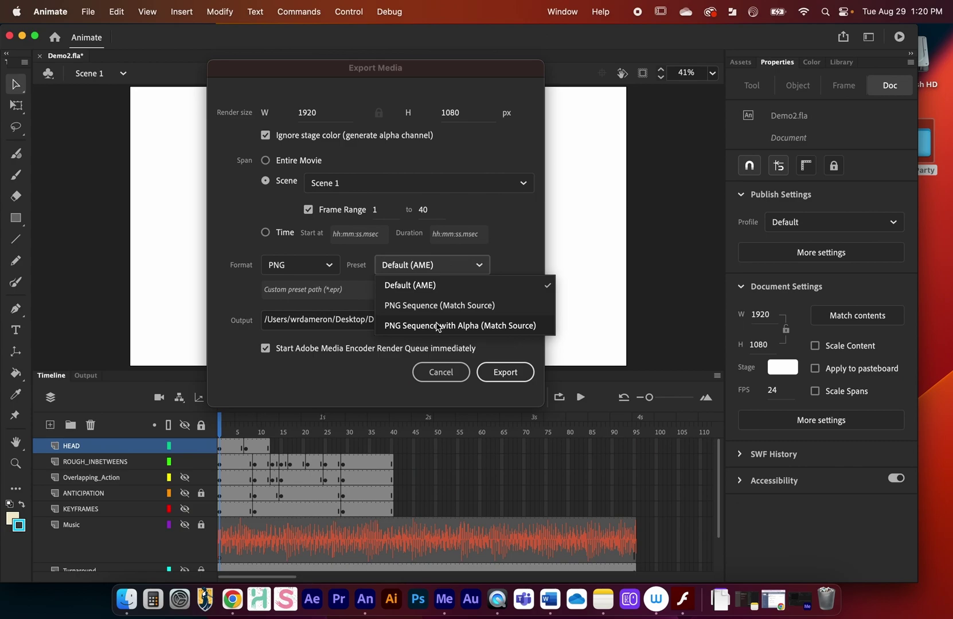
left_click(411, 326)
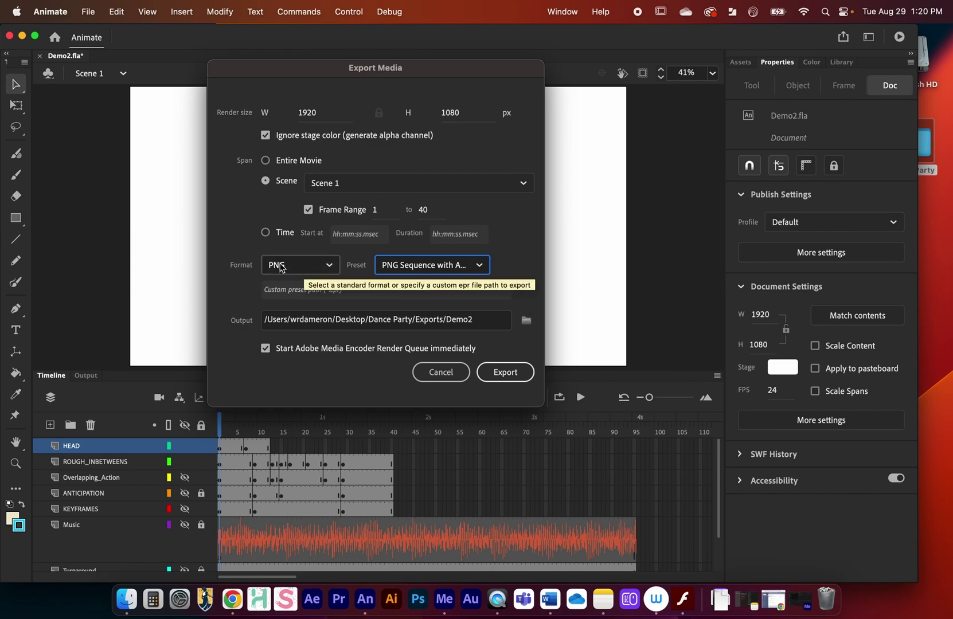
- Review the alpha channel option and the chosen PNG format and preset in the export settings
left_click(266, 136)
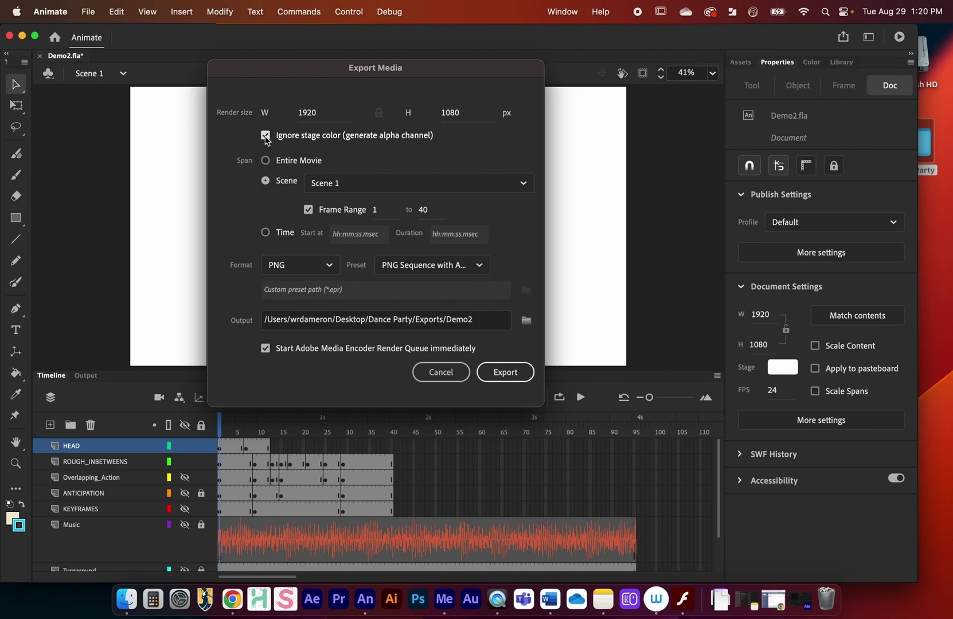
left_click(290, 266)
left_click(290, 269)
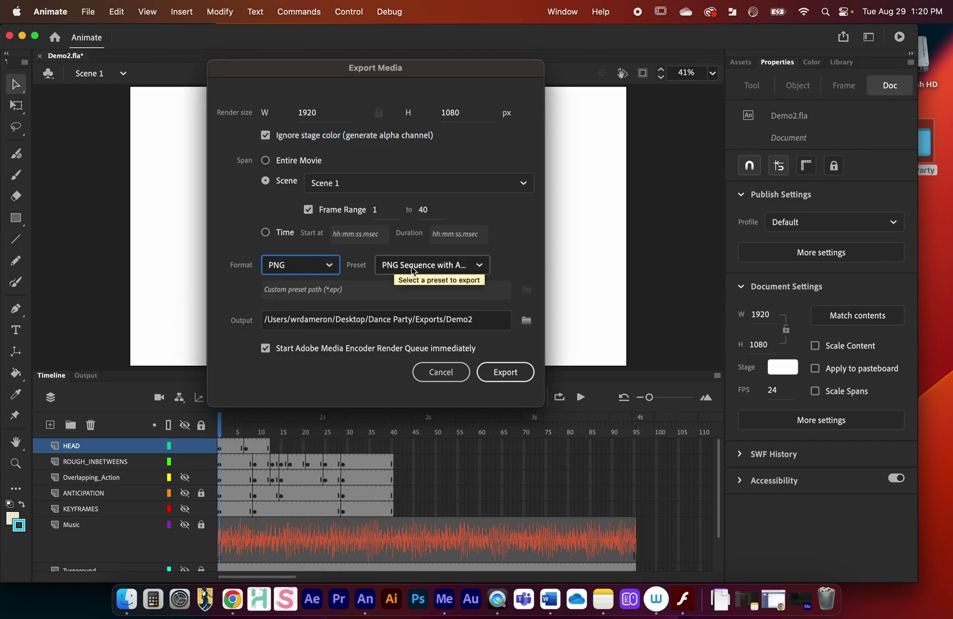
left_click(412, 265)
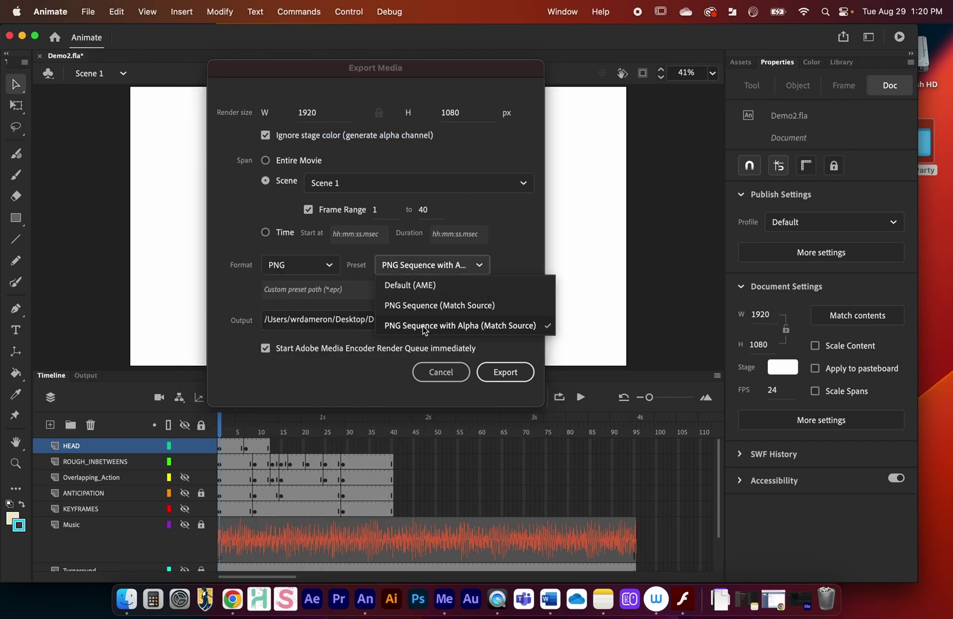
left_click(521, 248)
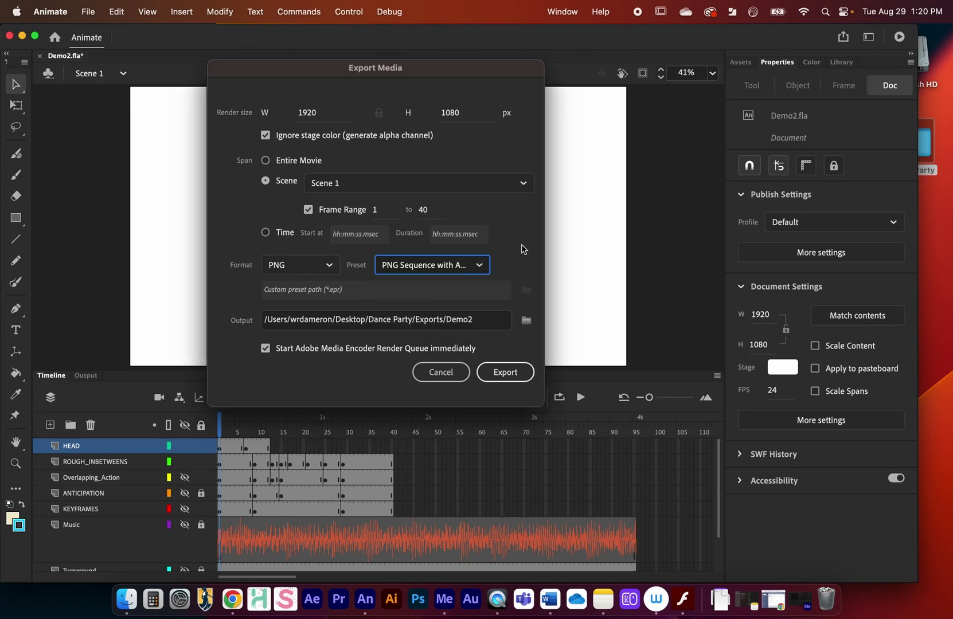
- Browse for the export destination and select the Exports folder inside Dance Party
left_click(526, 321)
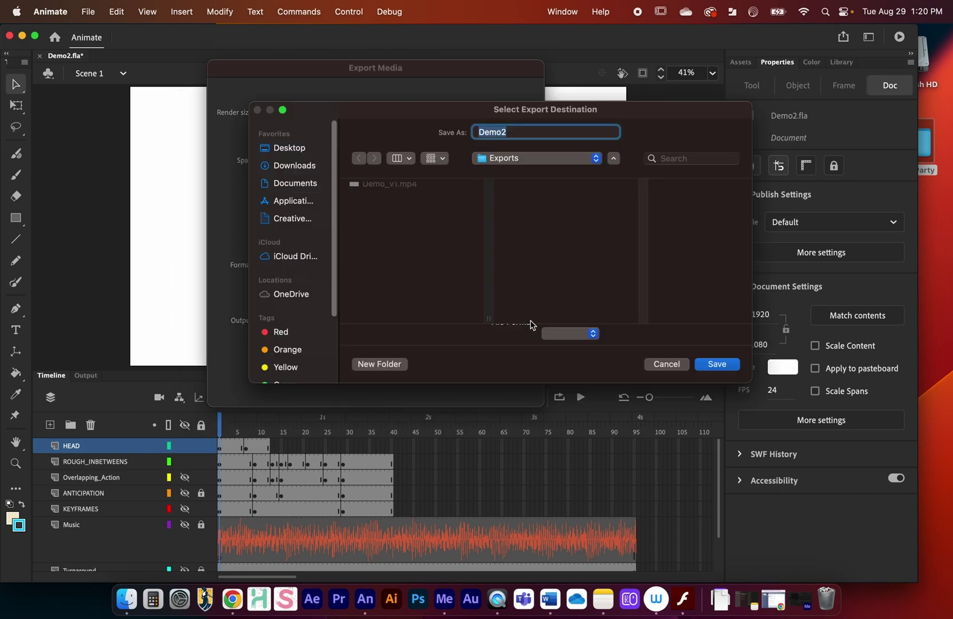
left_click(531, 162)
left_click(519, 172)
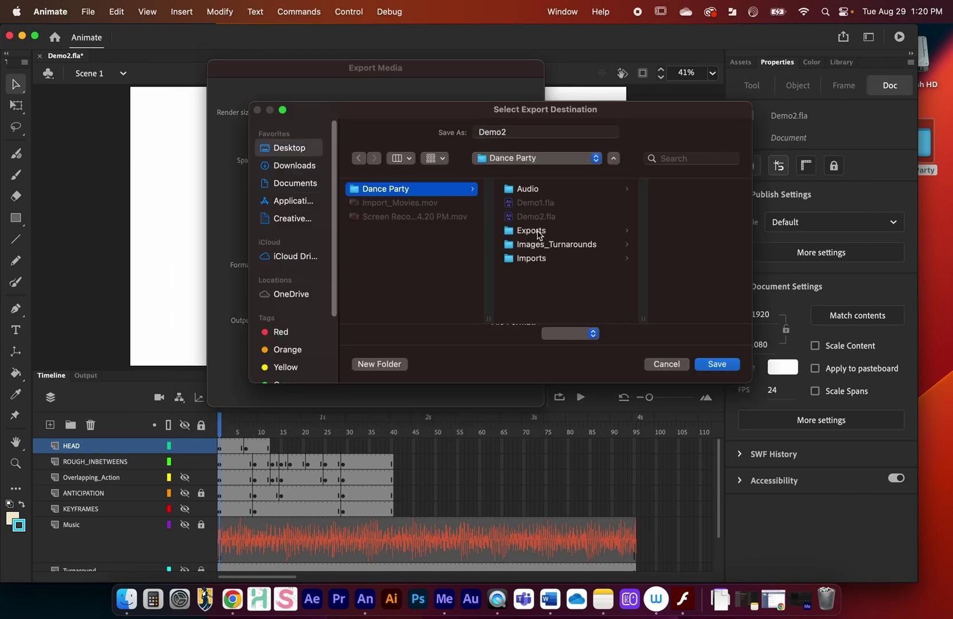
left_click(531, 230)
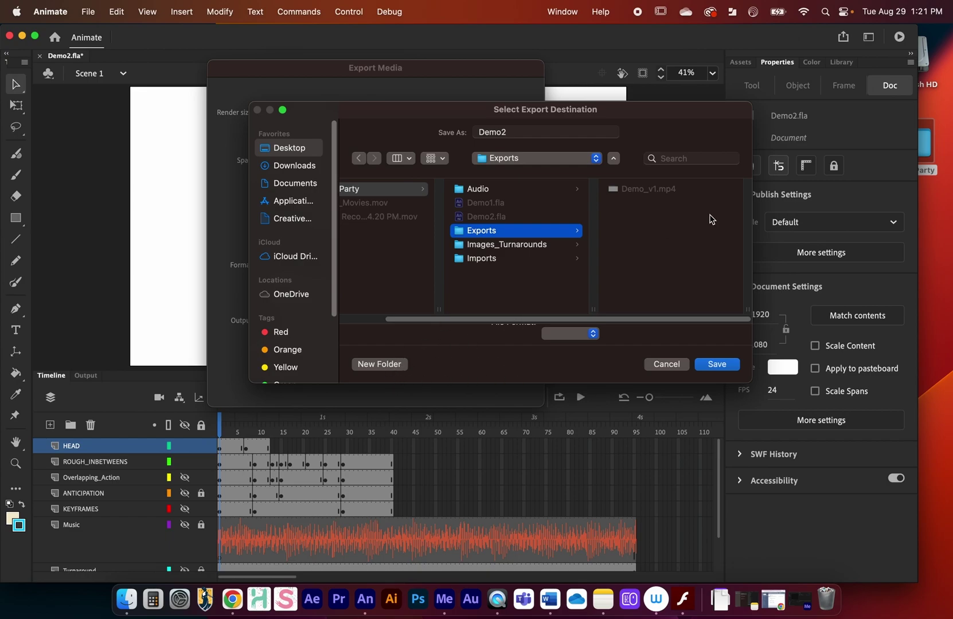
- Create a folder named PNG Seq1 inside Exports and set it as the destination for the Demo2 output
left_click(379, 364)
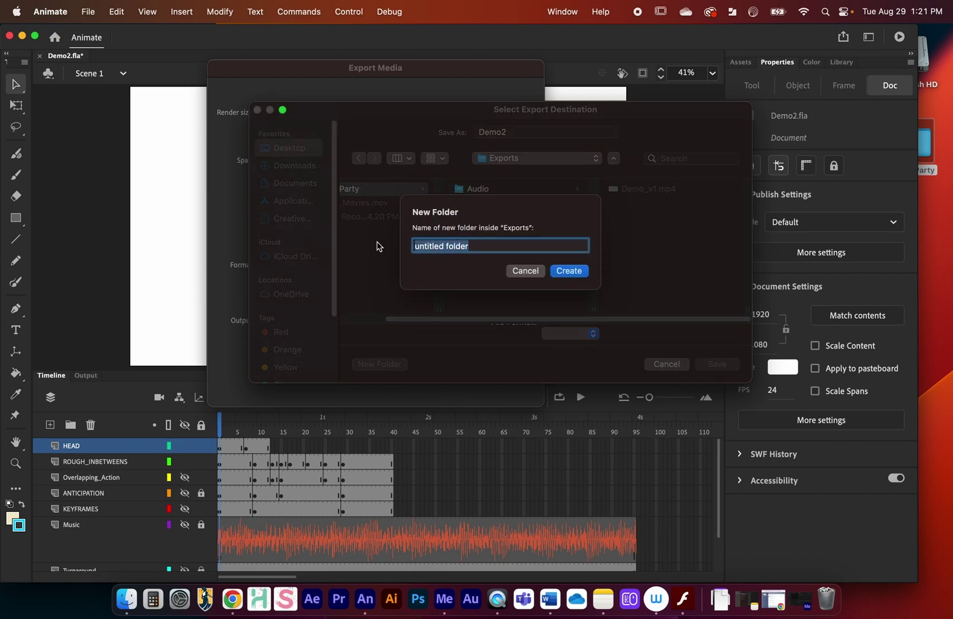
type("PNG Seq1")
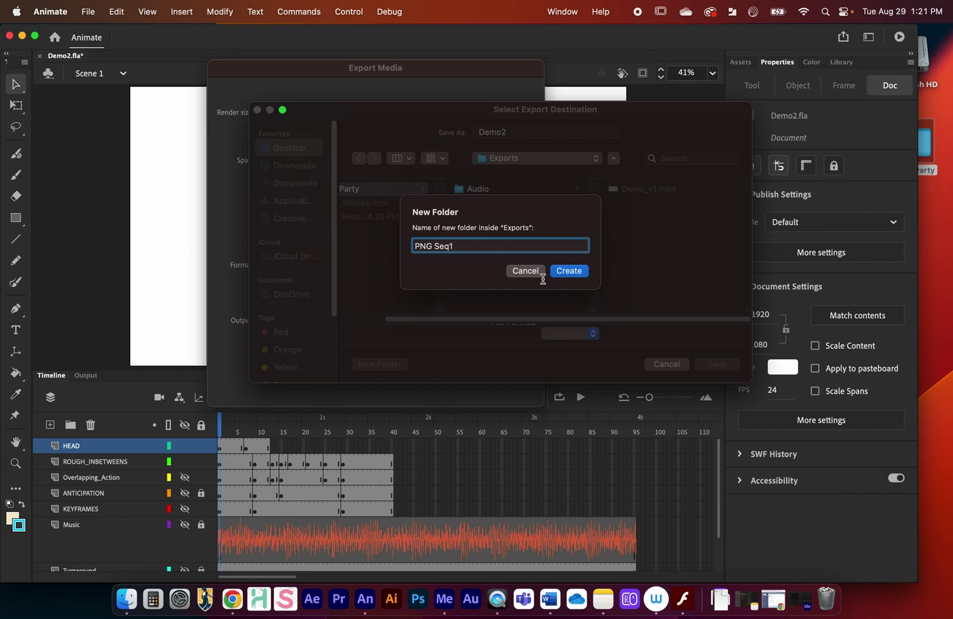
left_click(575, 270)
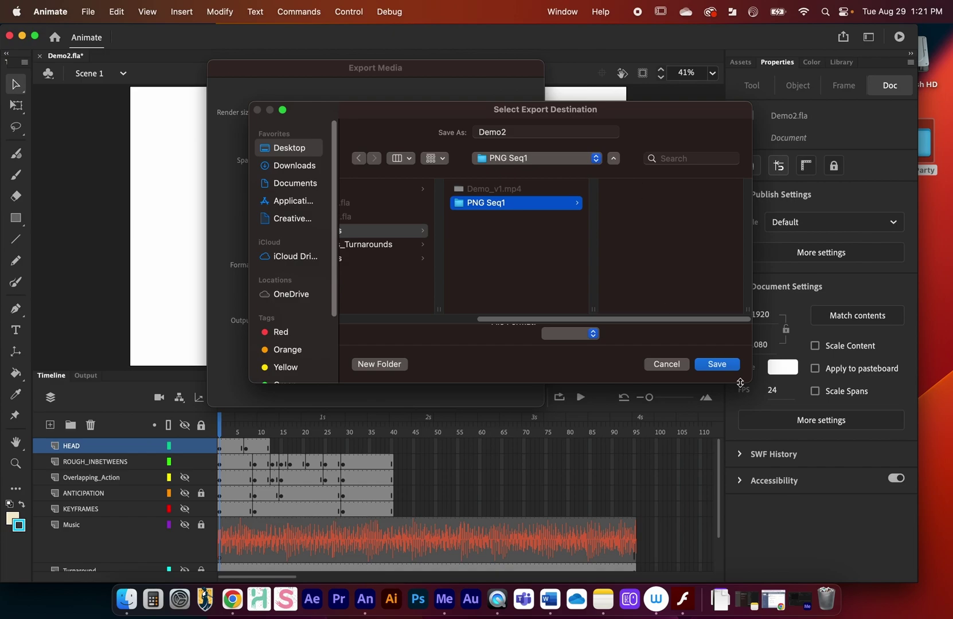
left_click(716, 365)
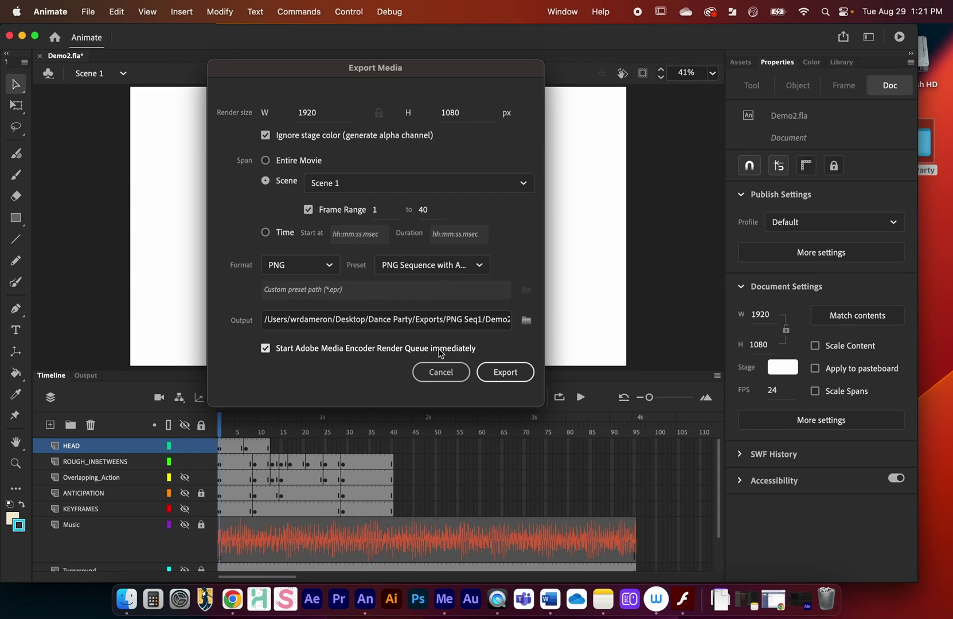
- Export the PNG sequence, minimize the Animate window and dismiss the completion message
left_click(511, 375)
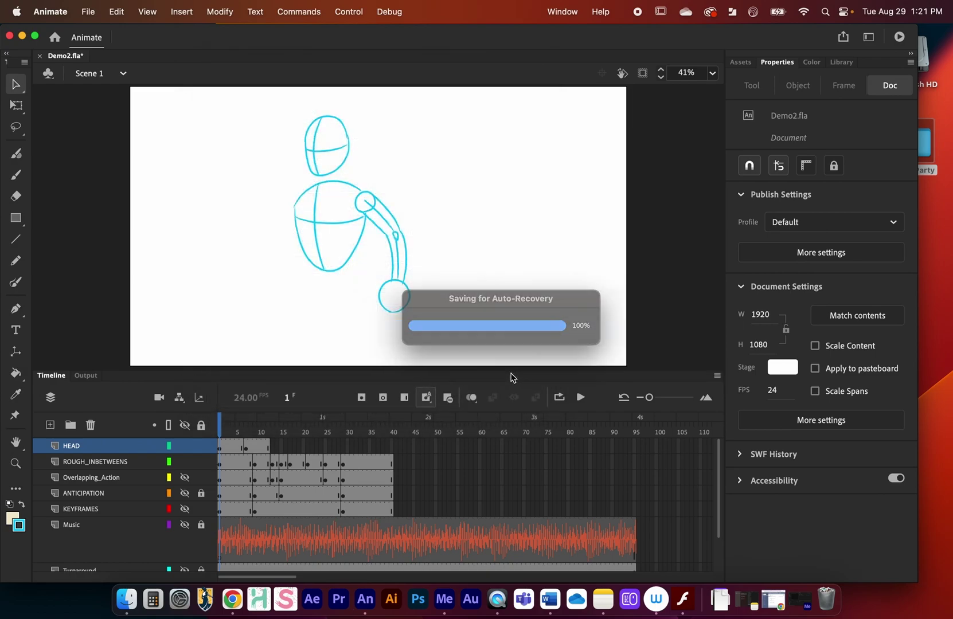
left_click(22, 36)
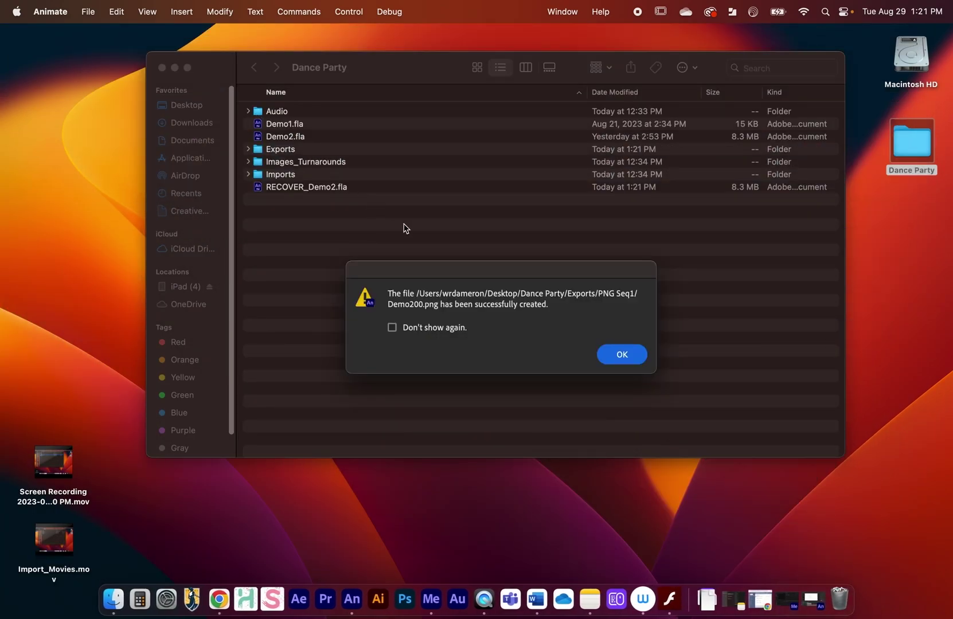
left_click_drag(543, 277, 437, 161)
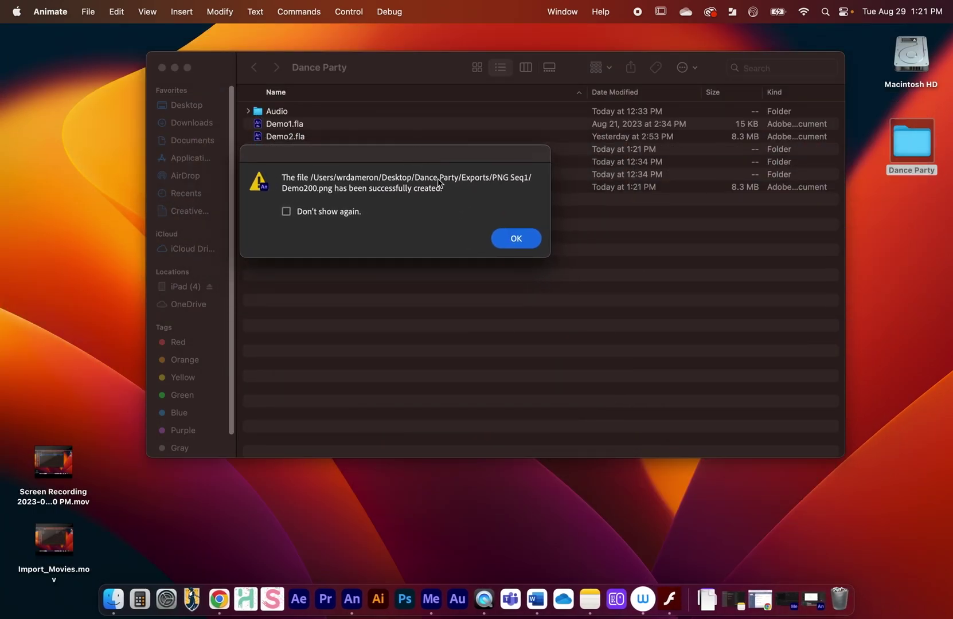
left_click(515, 240)
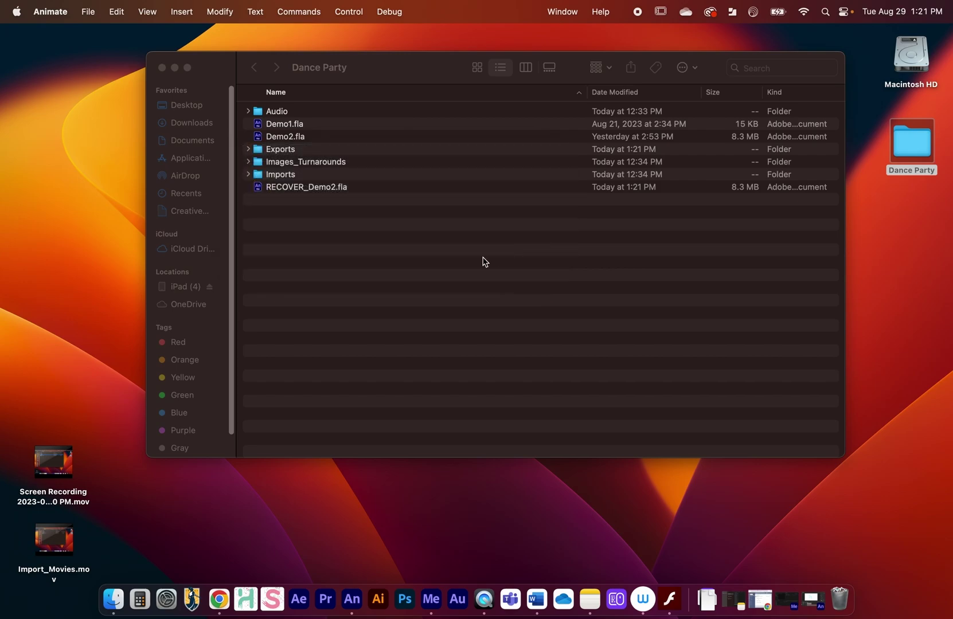
- Open the Exports folder in Finder and briefly preview Demo_v1.mp4 with Quick Look
left_click(248, 150)
left_click(248, 150)
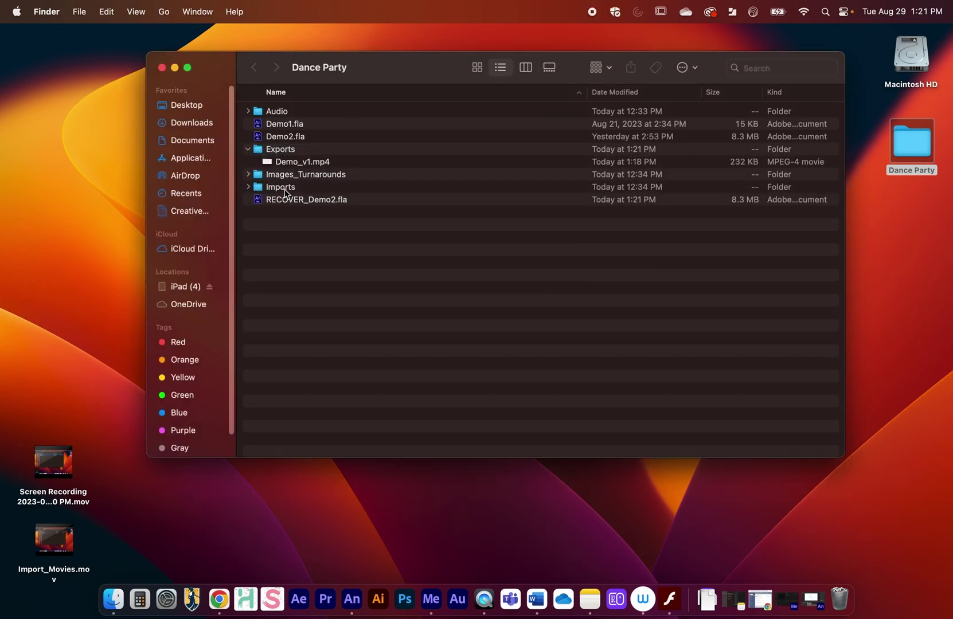
left_click(279, 152)
double_click(280, 152)
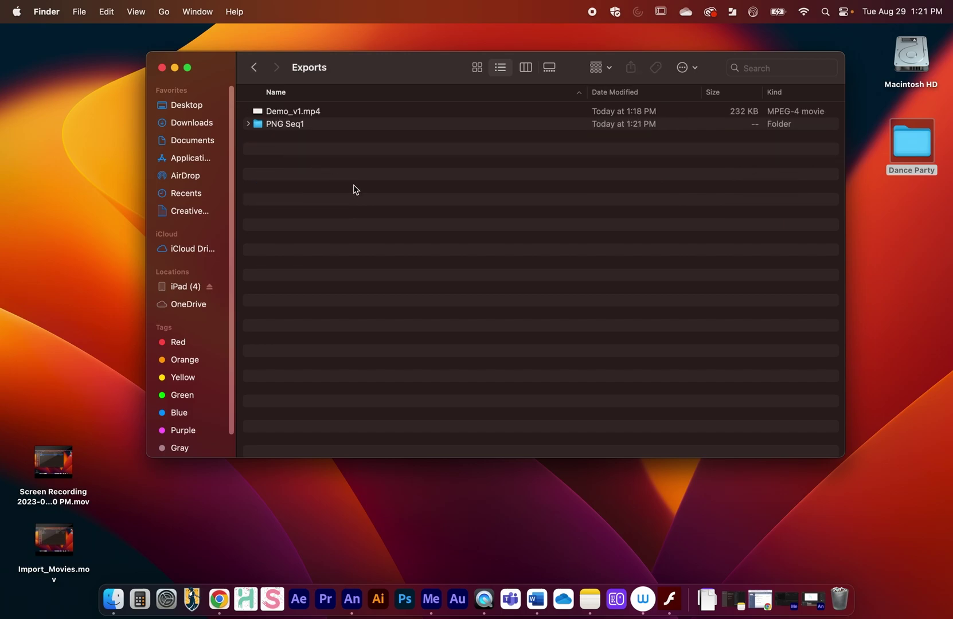
left_click(292, 113)
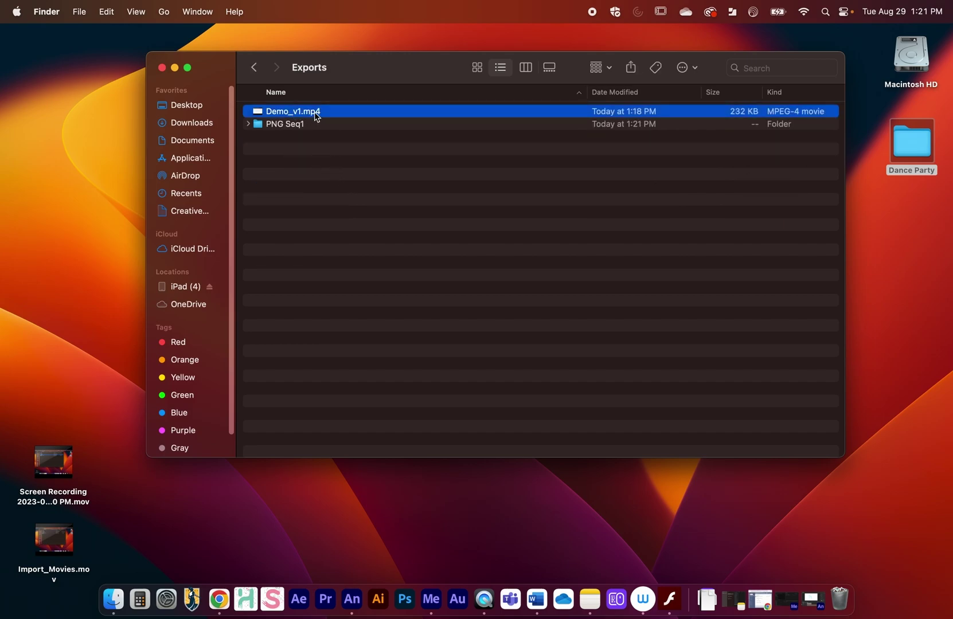
key("space")
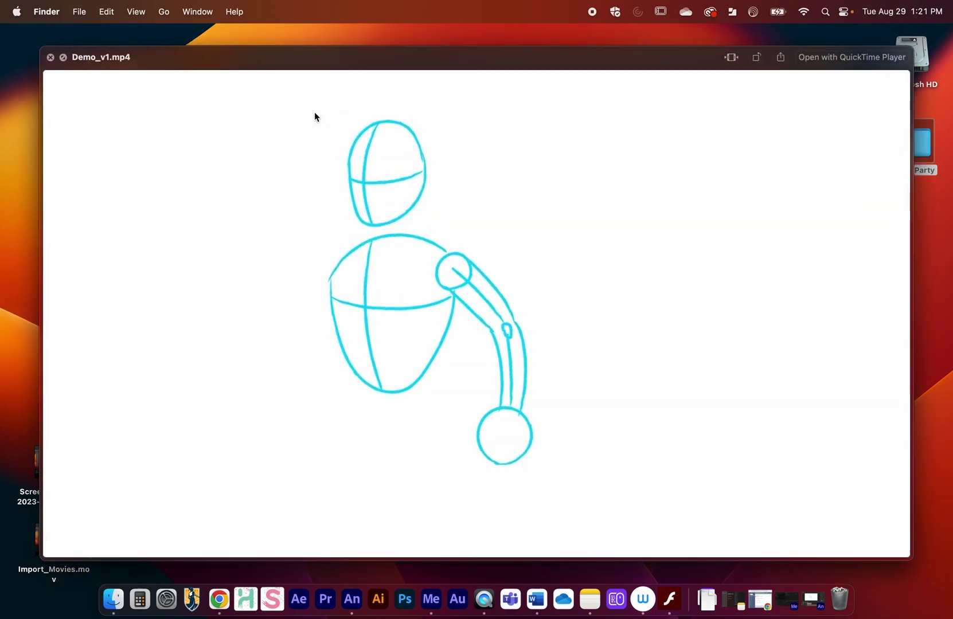
key("space")
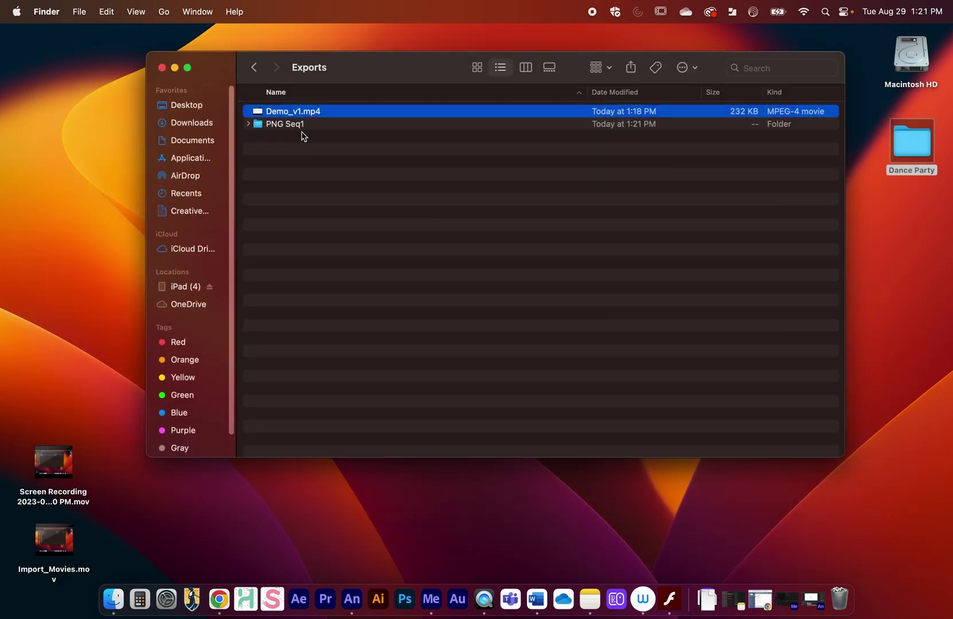
- Expand the PNG Seq1 folder, select Demo200.png and look through the list of exported frames
left_click(259, 125)
left_click(247, 124)
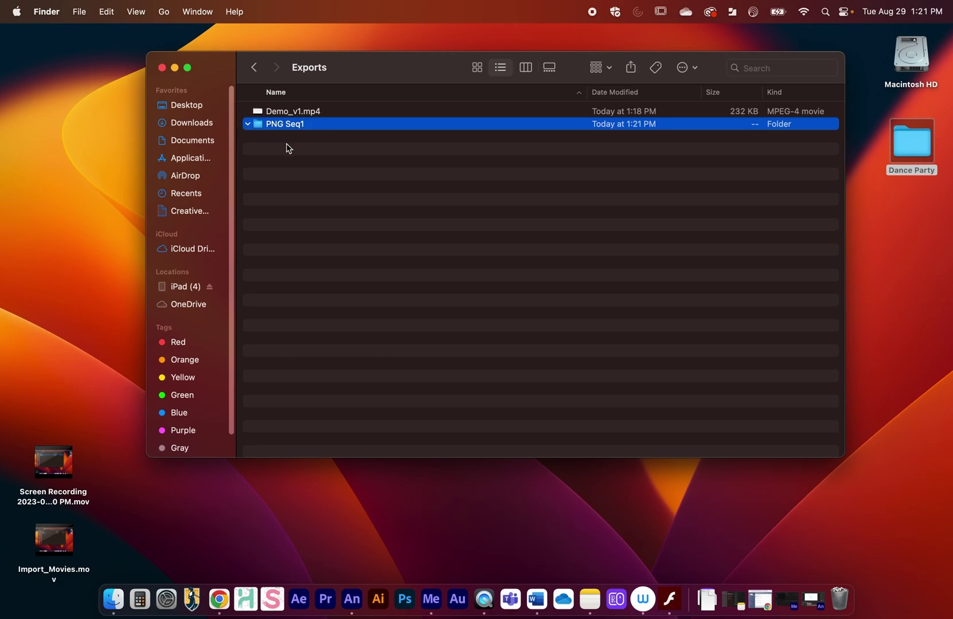
left_click(304, 139)
scroll(306, 147, "down", 5)
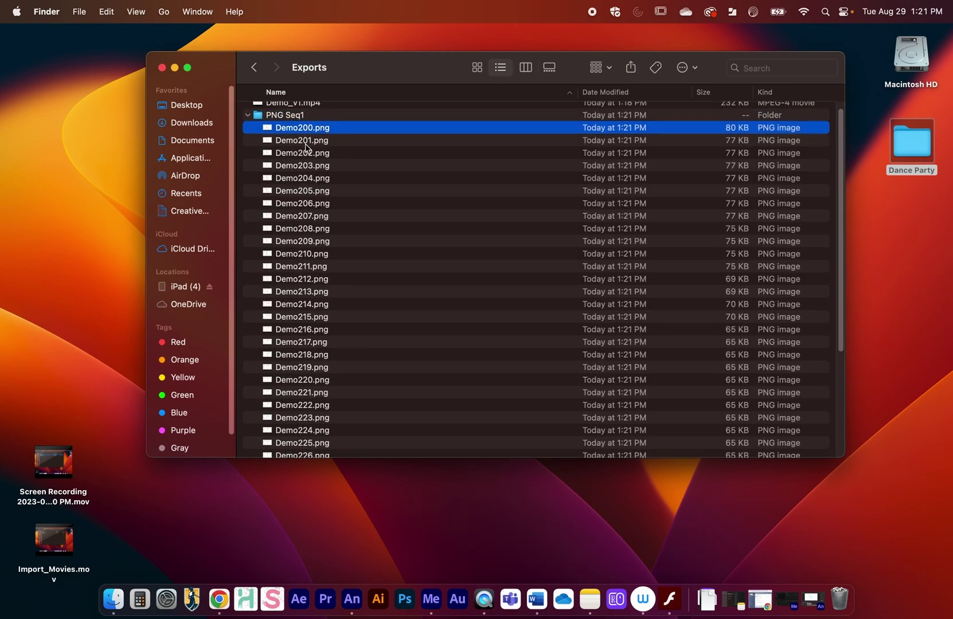
scroll(309, 150, "up", 5)
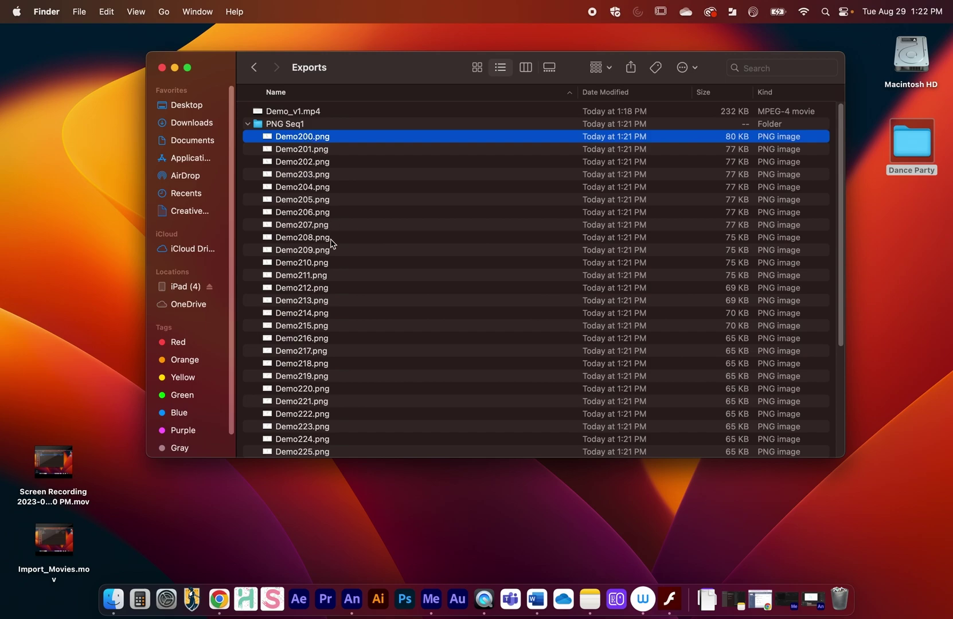
scroll(332, 287, "down", 5)
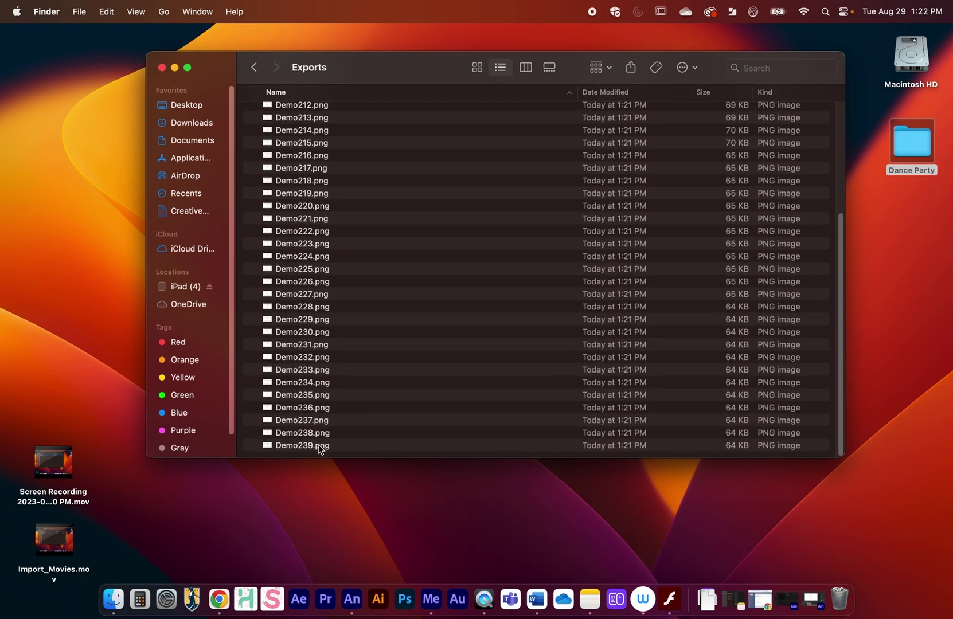
scroll(335, 424, "up", 5)
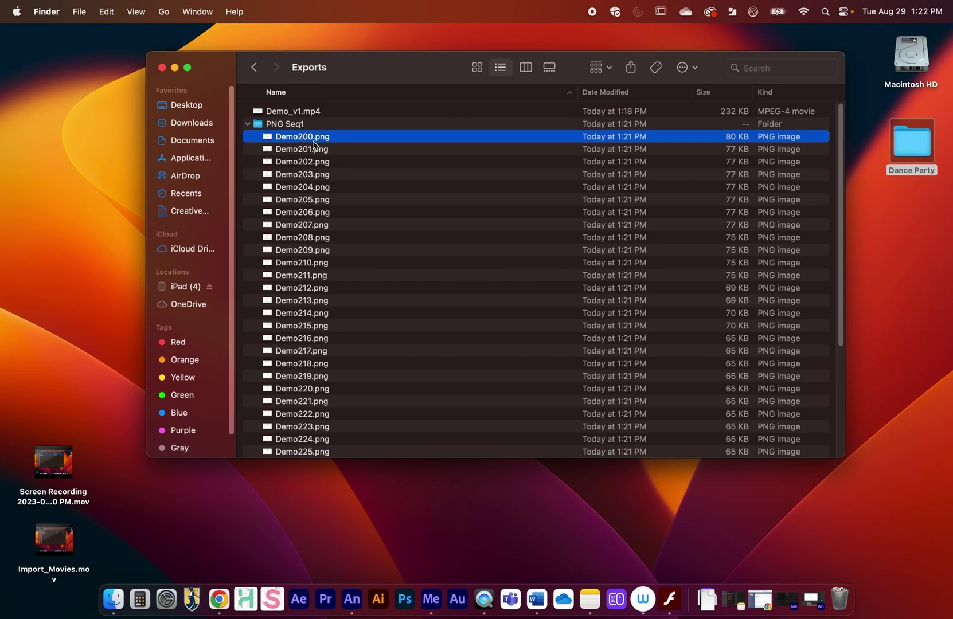
- Return to Animate, review the Export Media settings and the Demo2 file name in the output destination, then close without exporting and minimize Animate
left_click(813, 599)
left_click(89, 11)
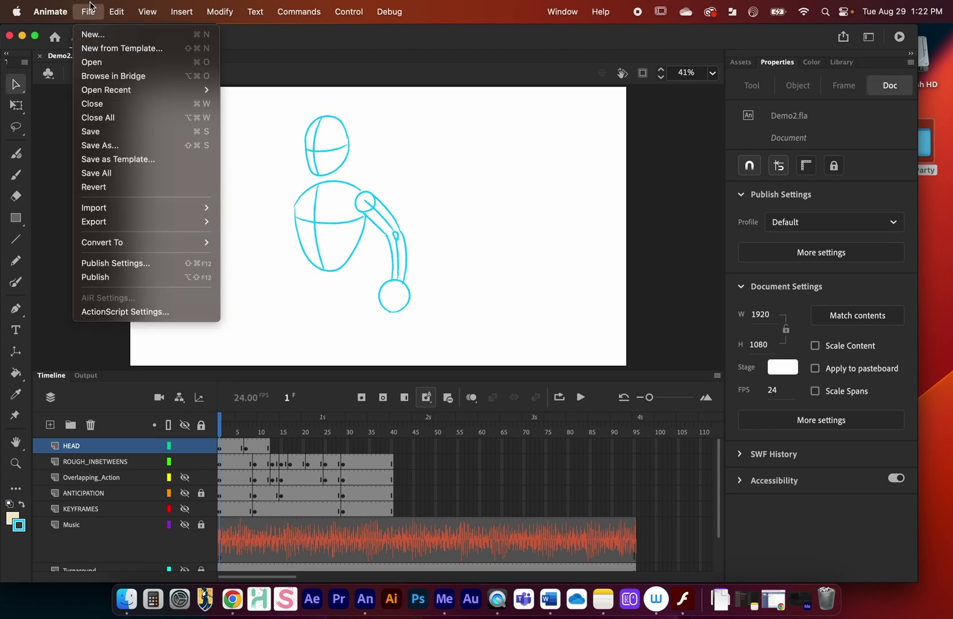
mouse_move(160, 224)
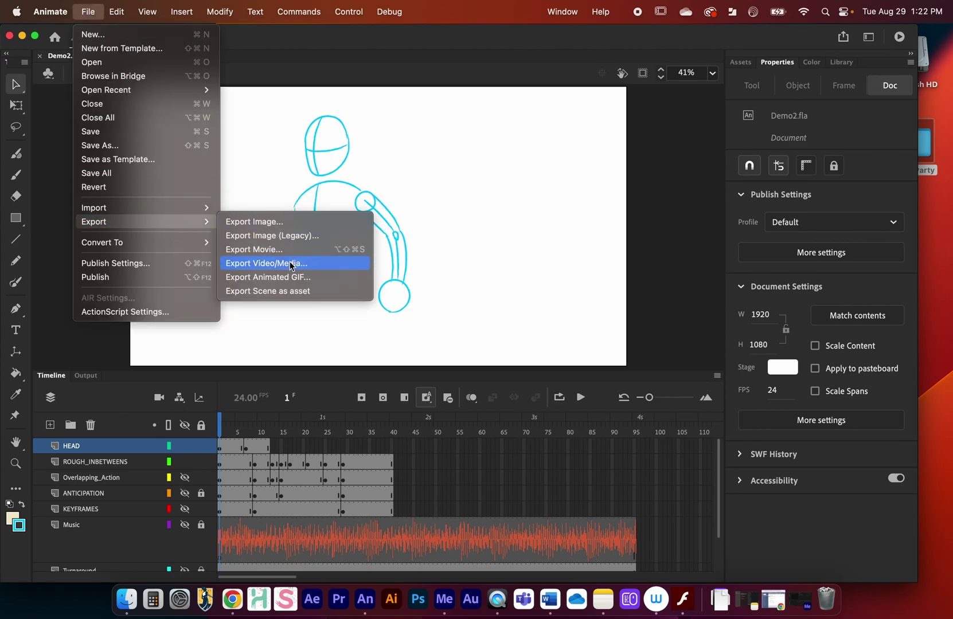
left_click(289, 262)
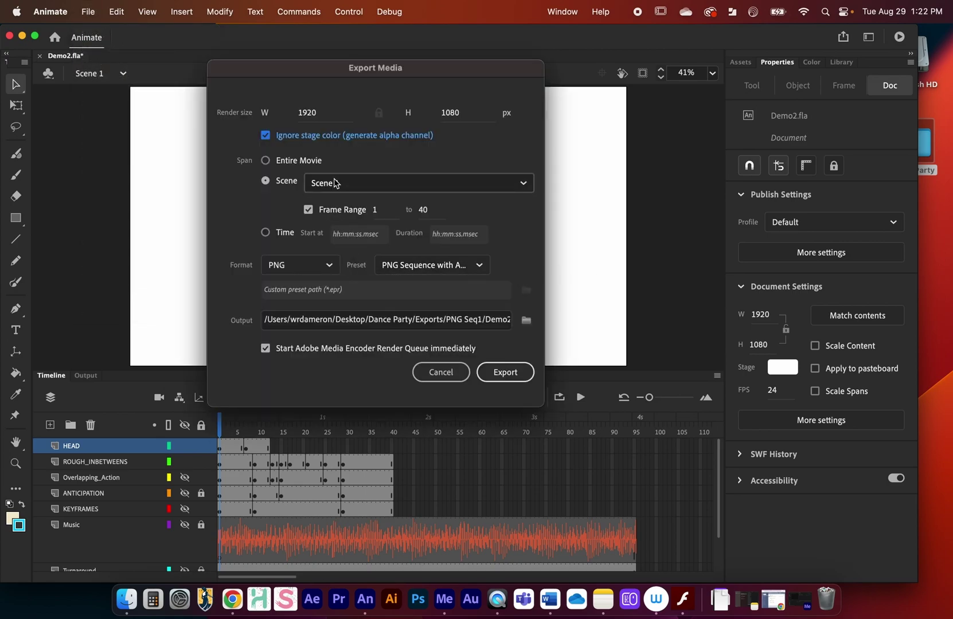
left_click(526, 319)
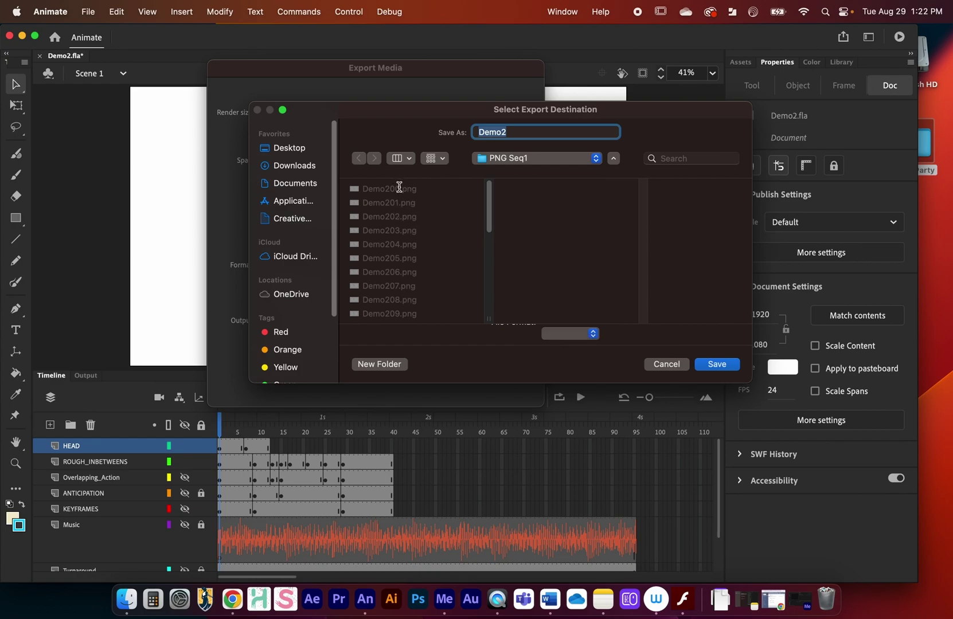
left_click(518, 140)
left_click(665, 364)
left_click(439, 373)
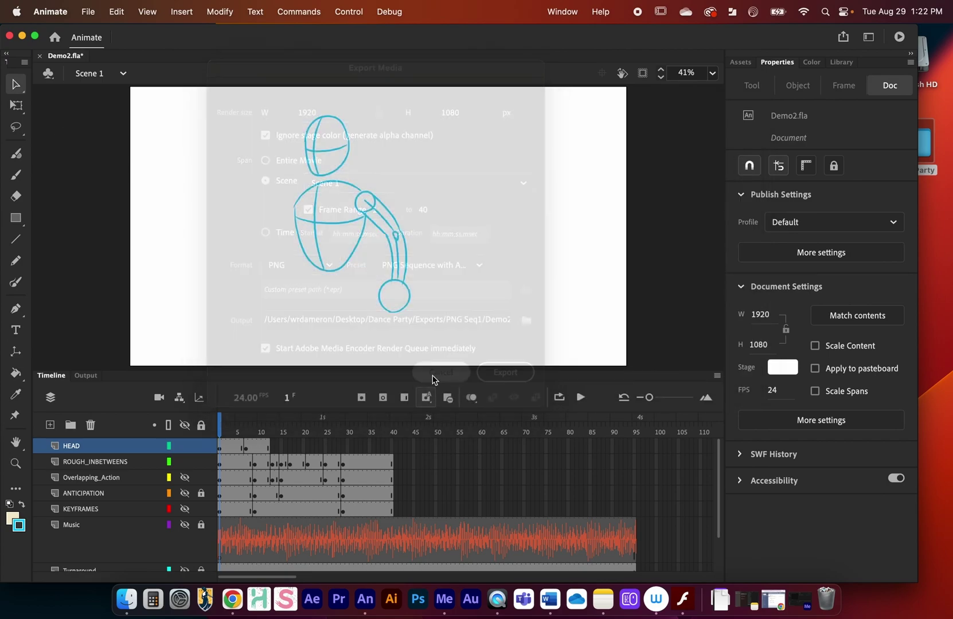
left_click(22, 36)
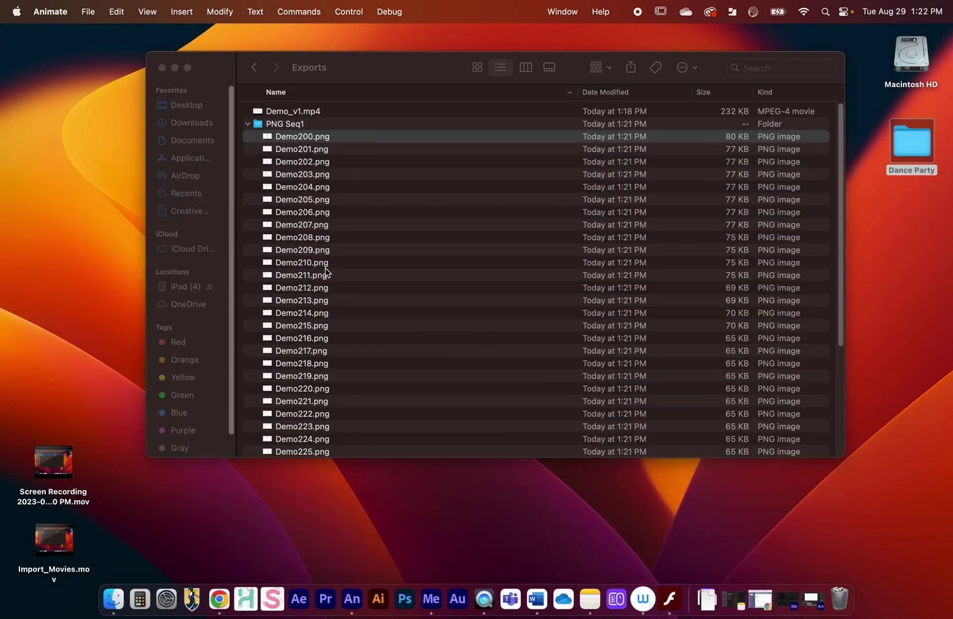
- Preview Demo210.png in Finder with Quick Look to check its transparent background, then collapse the PNG Seq1 folder
left_click(302, 263)
key("space")
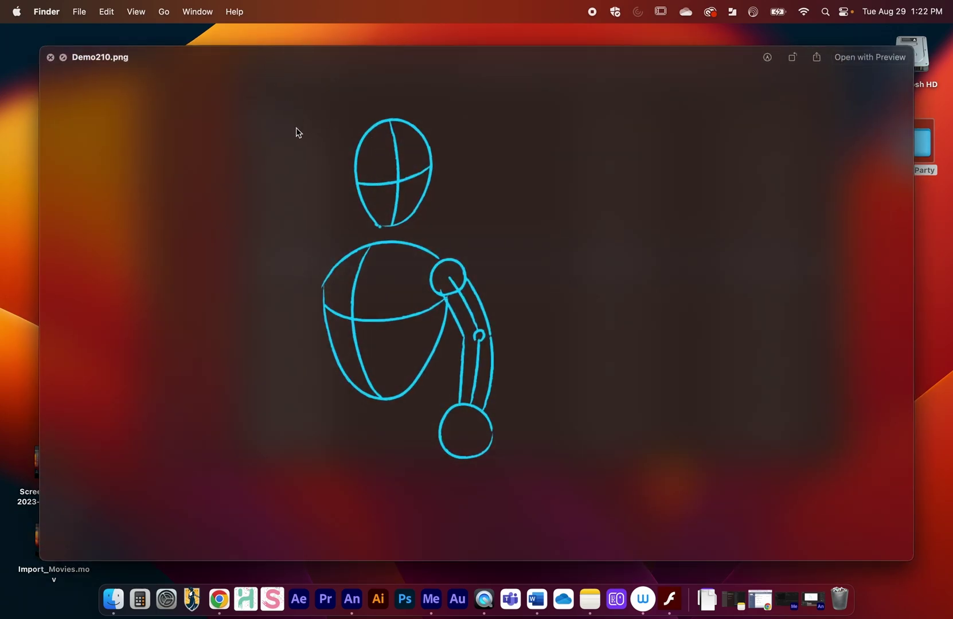
key("space")
key("space")
key("space")
key("space")
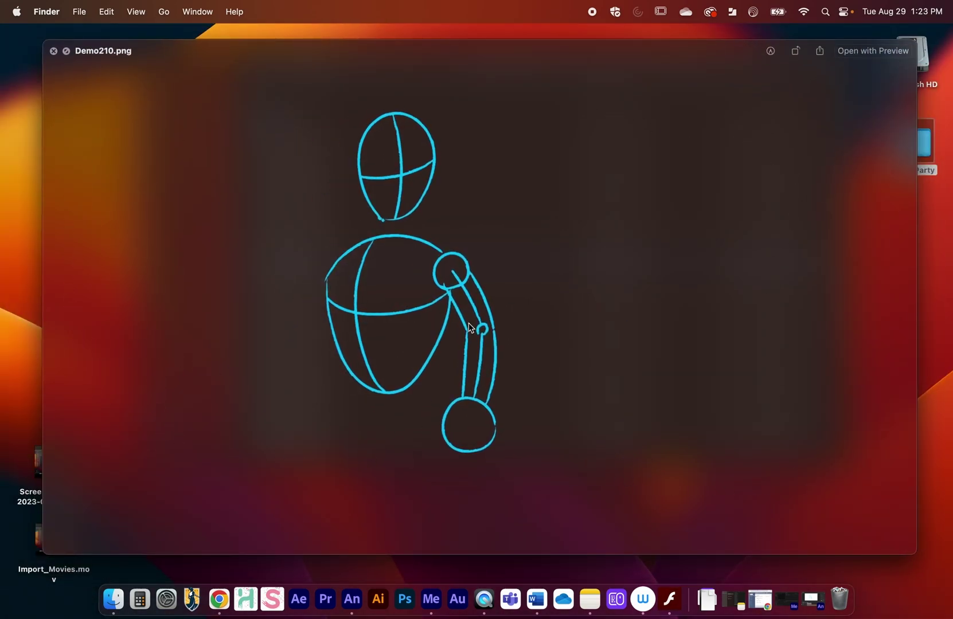
key("space")
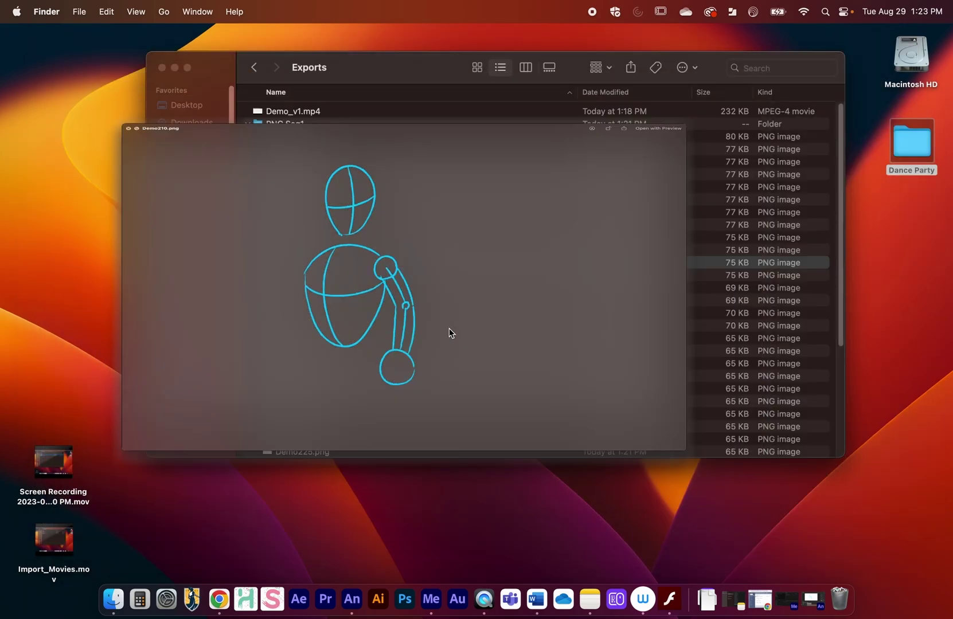
left_click(248, 123)
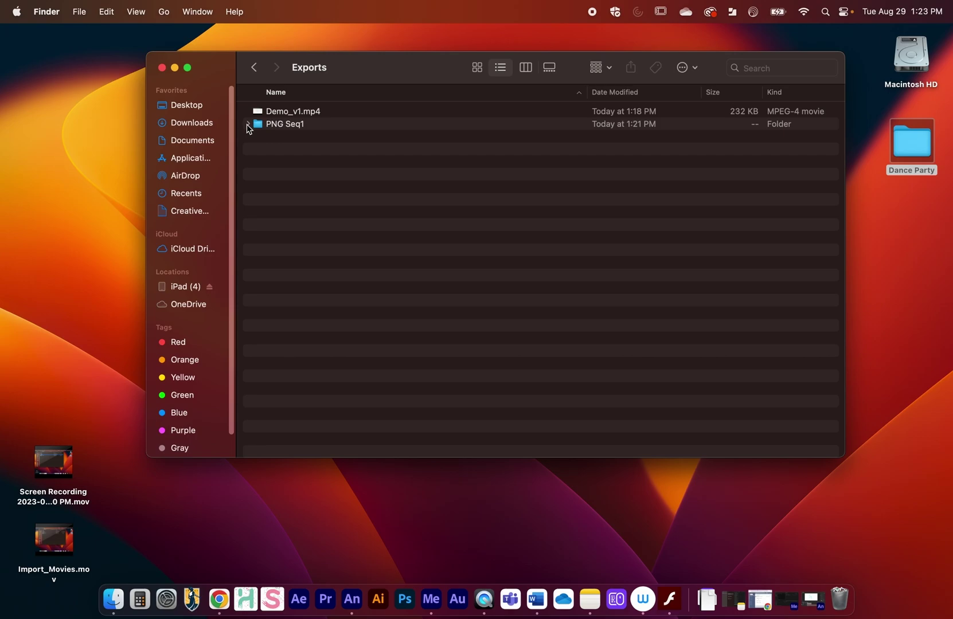
- Switch to After Effects and start a new project
left_click(293, 603)
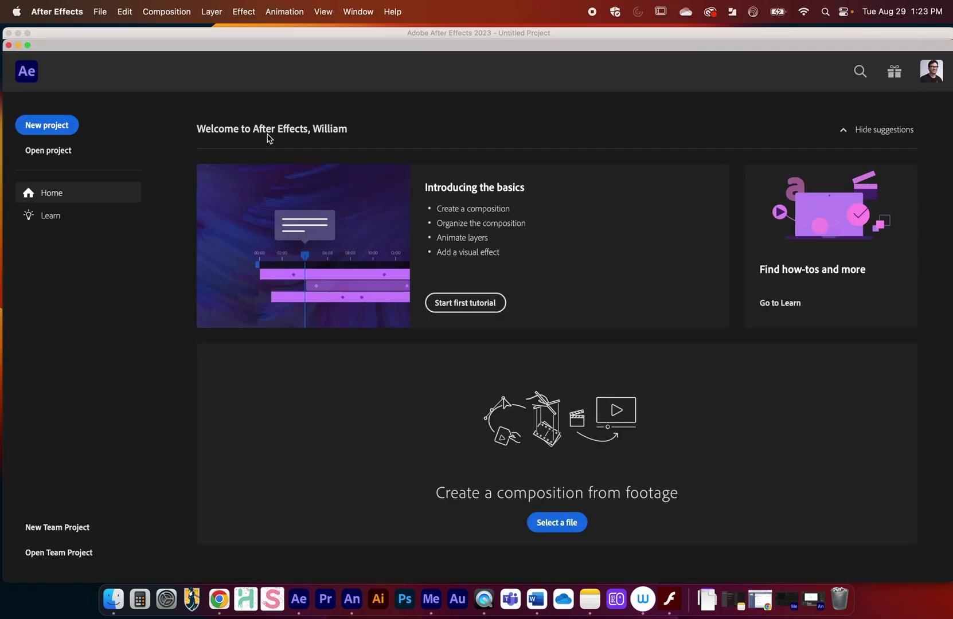
left_click(49, 127)
mouse_move(132, 36)
left_mouse_down()
mouse_move(150, 34)
mouse_move(125, 32)
left_mouse_up()
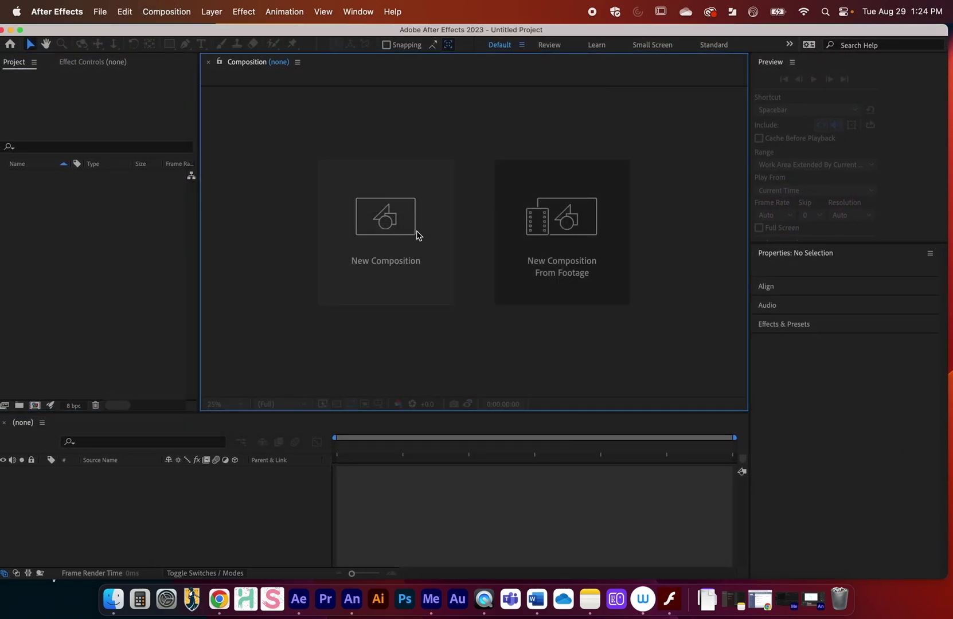
- Create a new composition using the HD 1920x1080 24 fps preset with a duration of 0:00:10:00
left_click(374, 237)
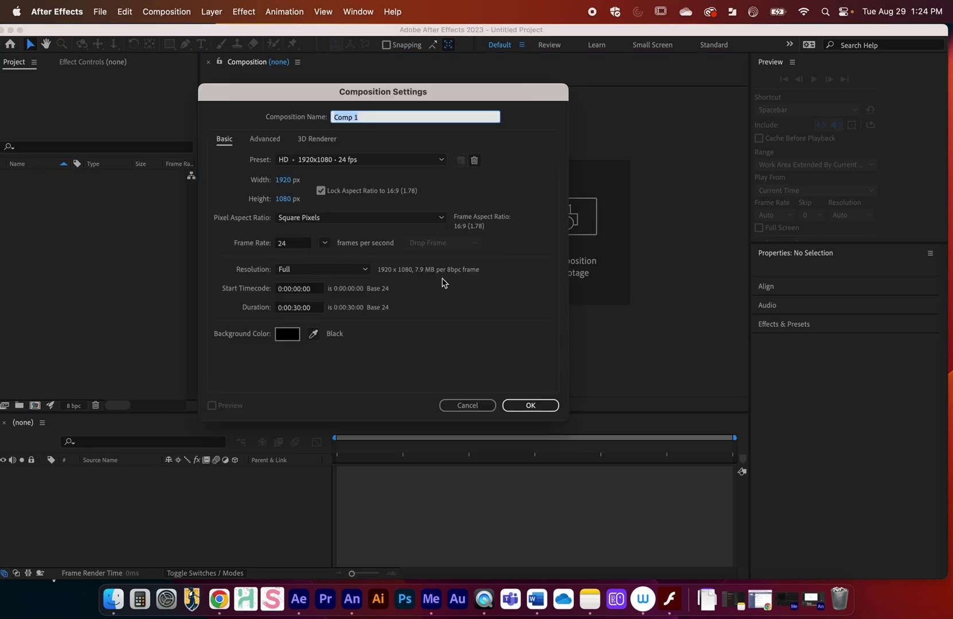
left_click(315, 160)
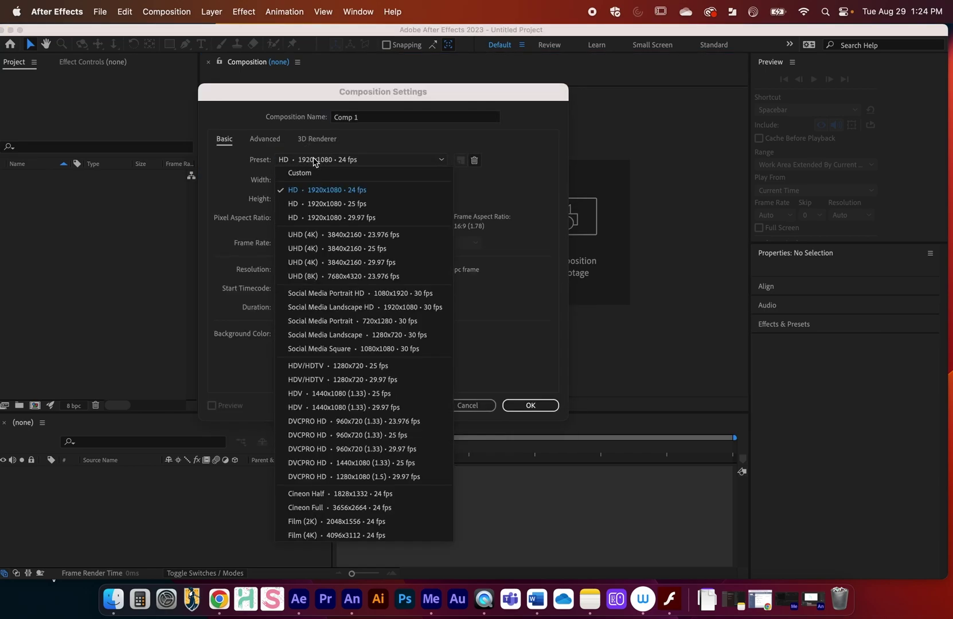
left_click(341, 195)
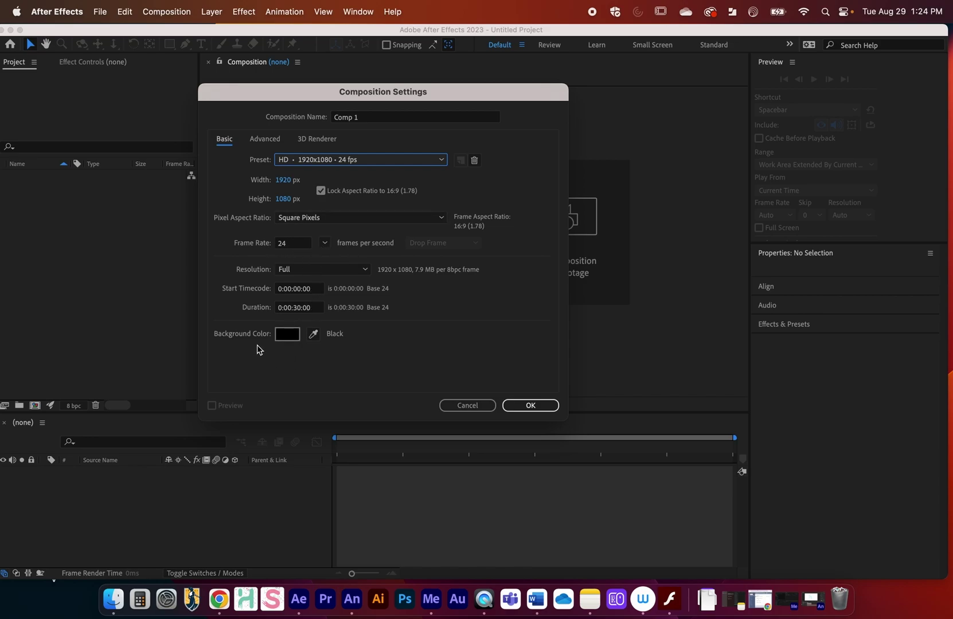
left_click(295, 310)
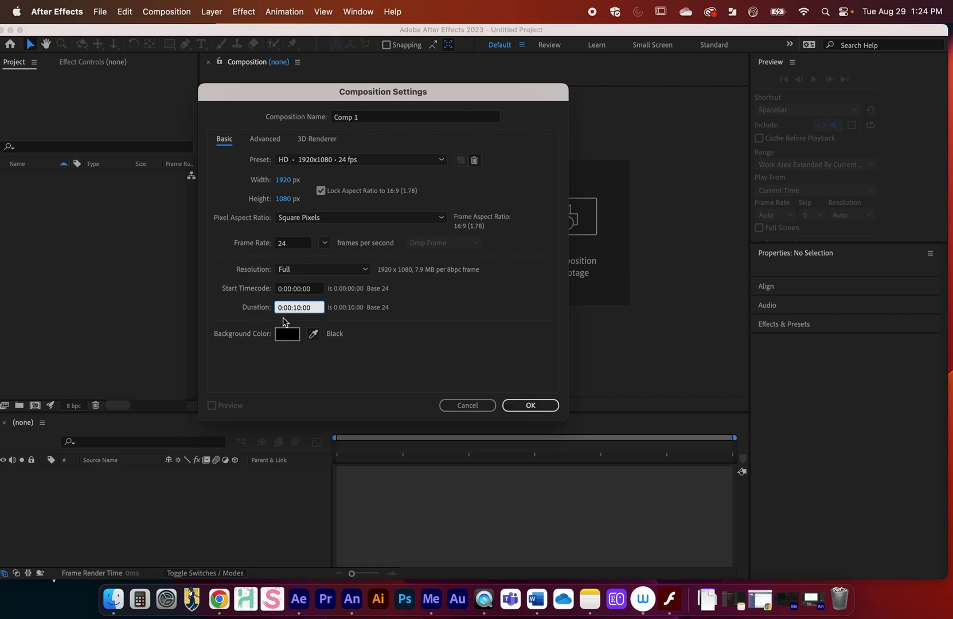
left_click(529, 405)
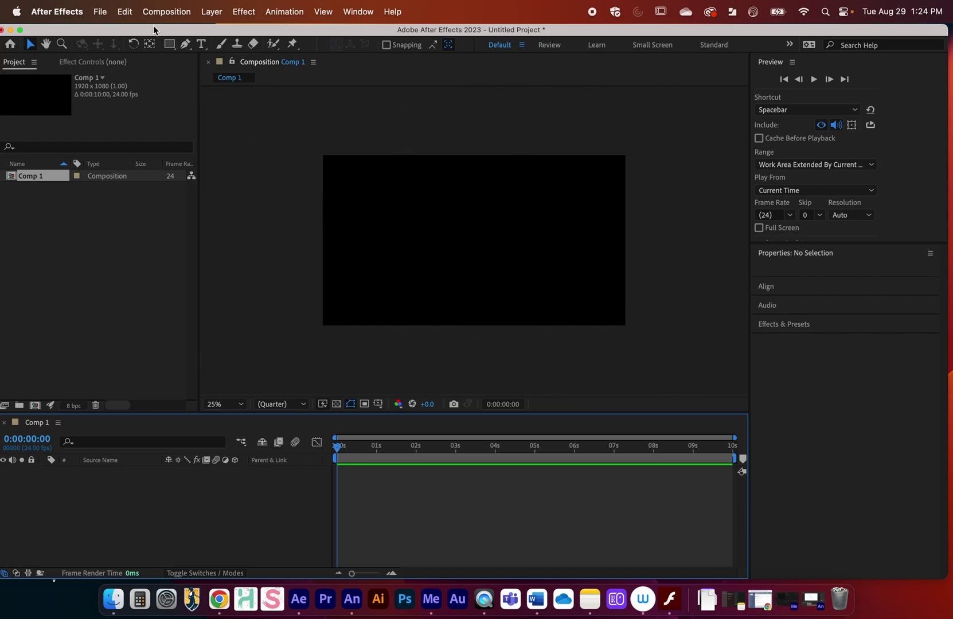
- Arrange the After Effects and Finder windows so both are accessible and bring Demo_v1.mp4 from Exports into the project
left_click_drag(153, 27, 511, 28)
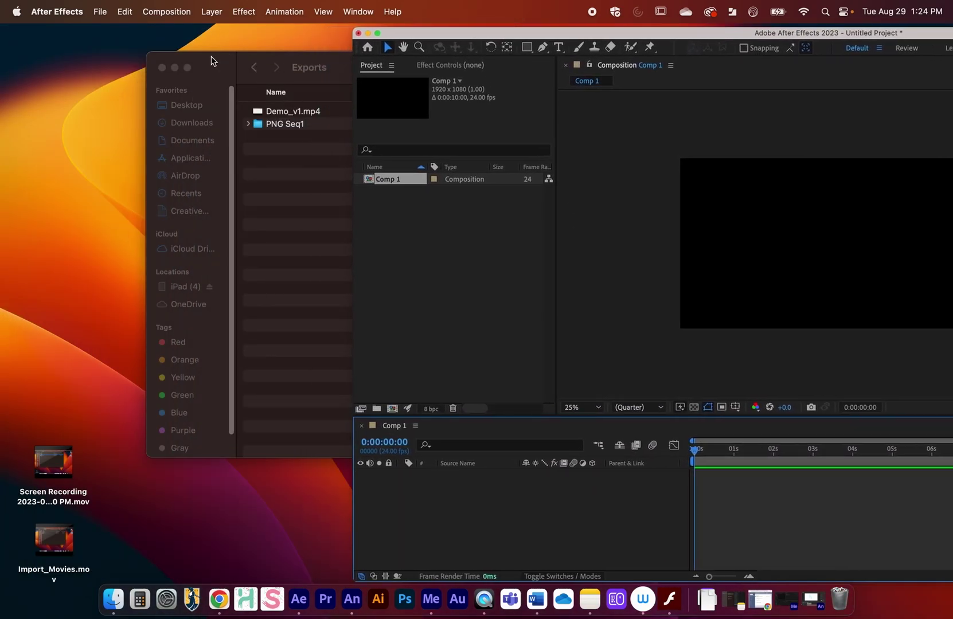
left_click_drag(214, 61, 195, 267)
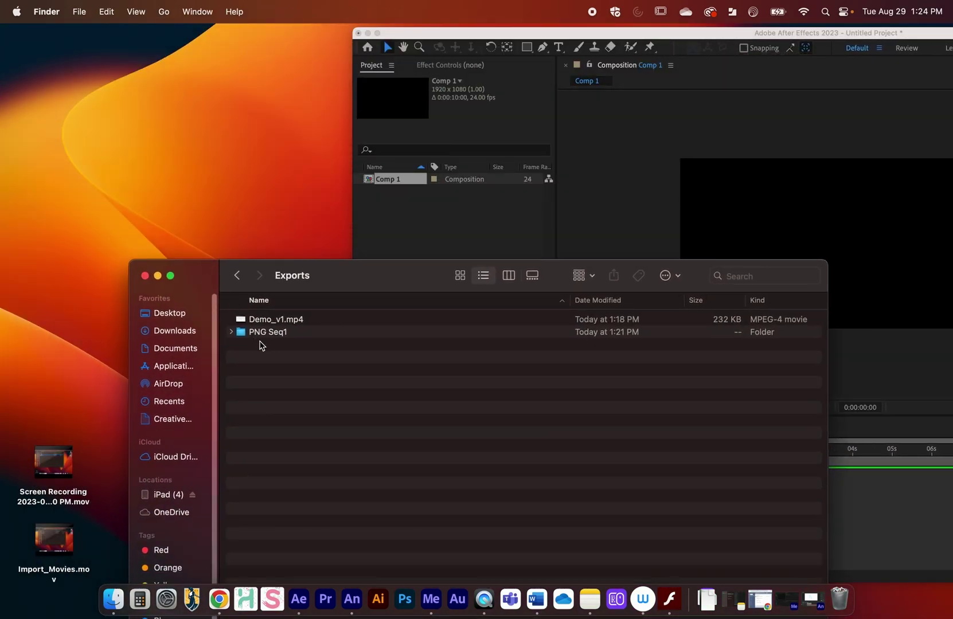
left_click(259, 322)
left_click_drag(264, 318, 410, 234)
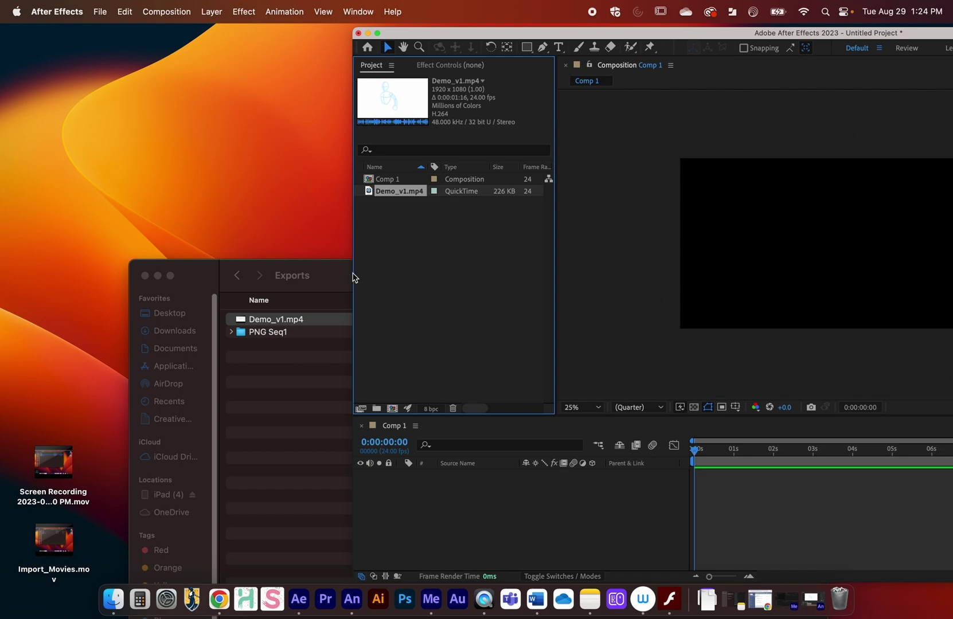
- Return to After Effects, start a file import and select Demo200.png inside the PNG Seq1 folder
left_click(229, 336)
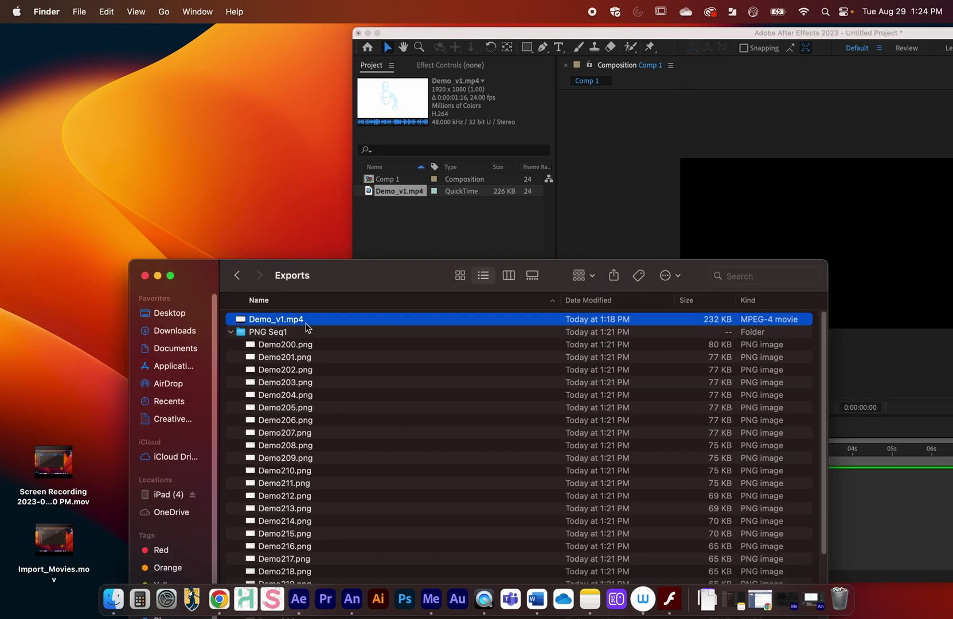
double_click(440, 31)
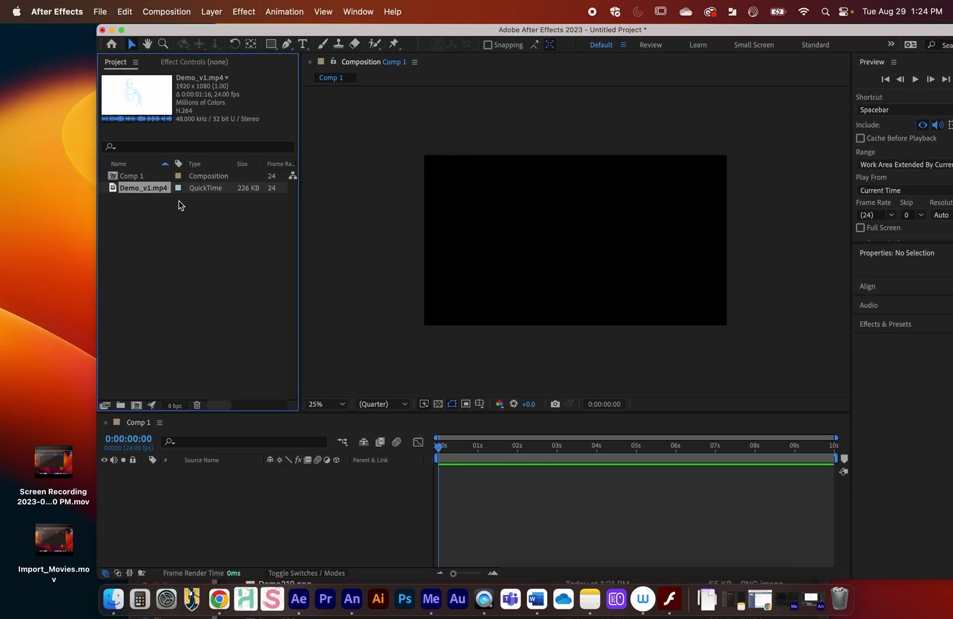
left_click(155, 245)
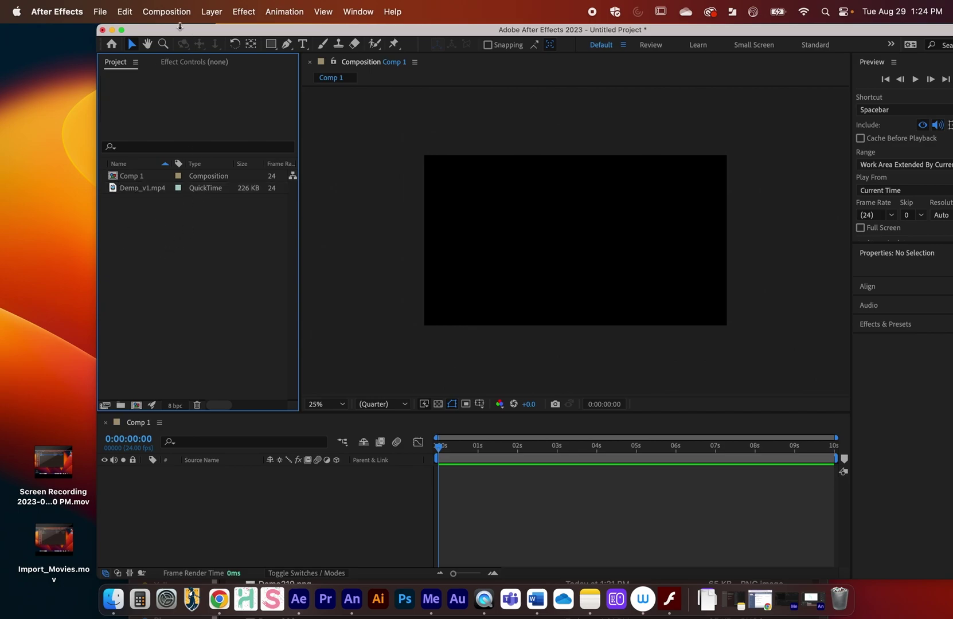
left_click_drag(180, 27, 106, 17)
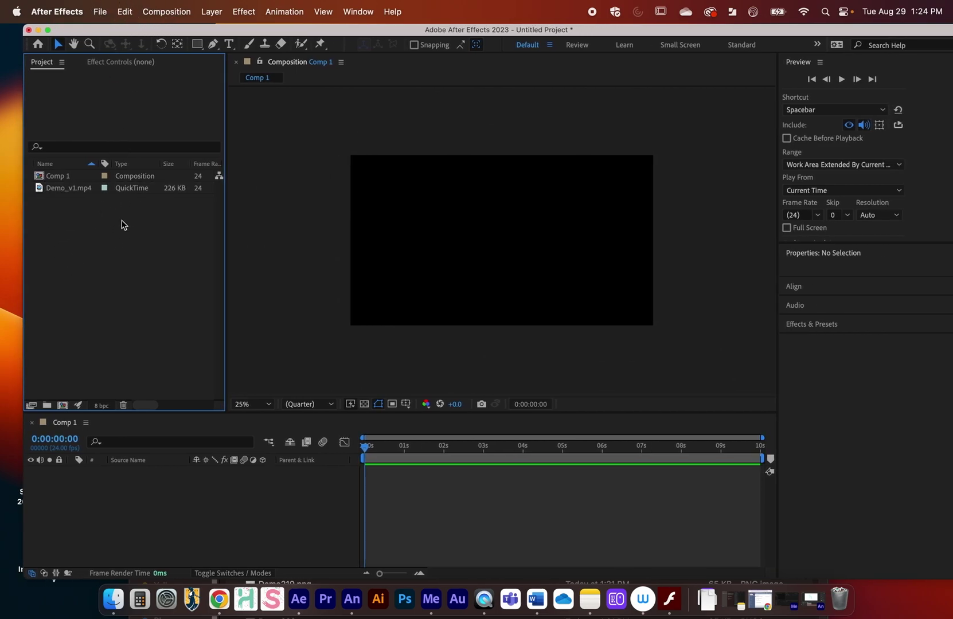
left_click(100, 11)
mouse_move(129, 201)
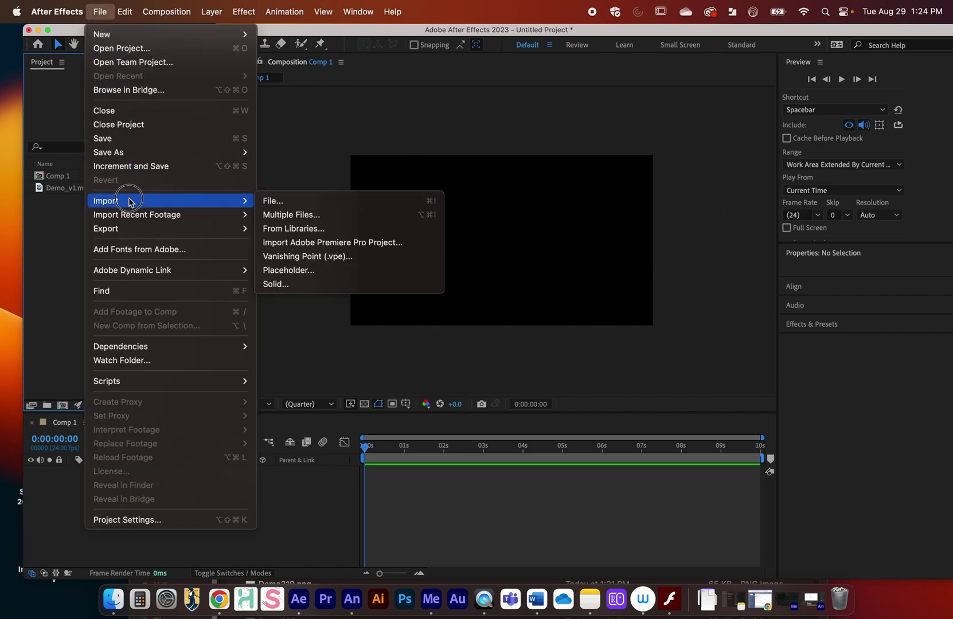
left_click(290, 200)
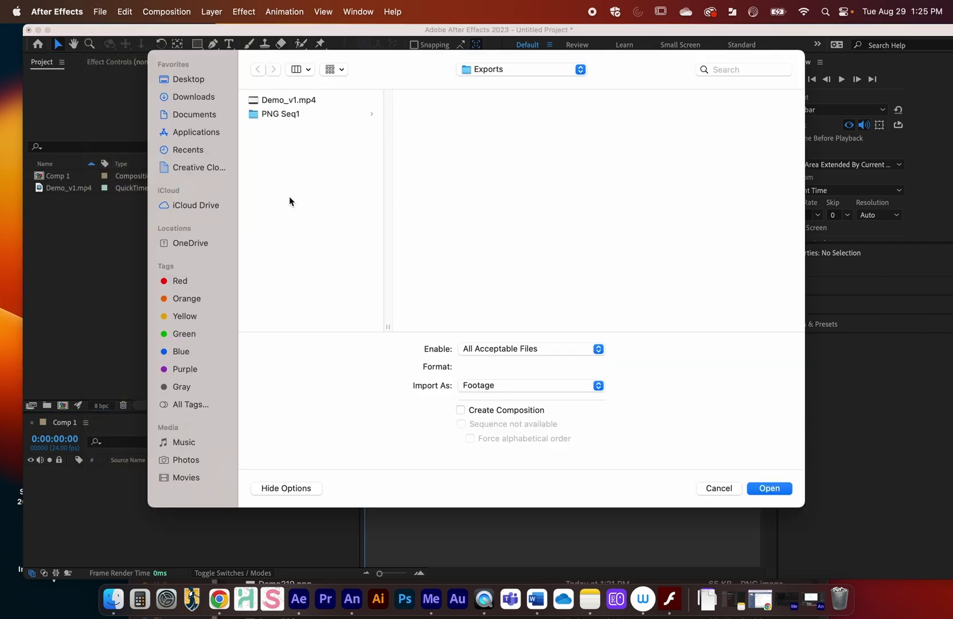
left_click(277, 114)
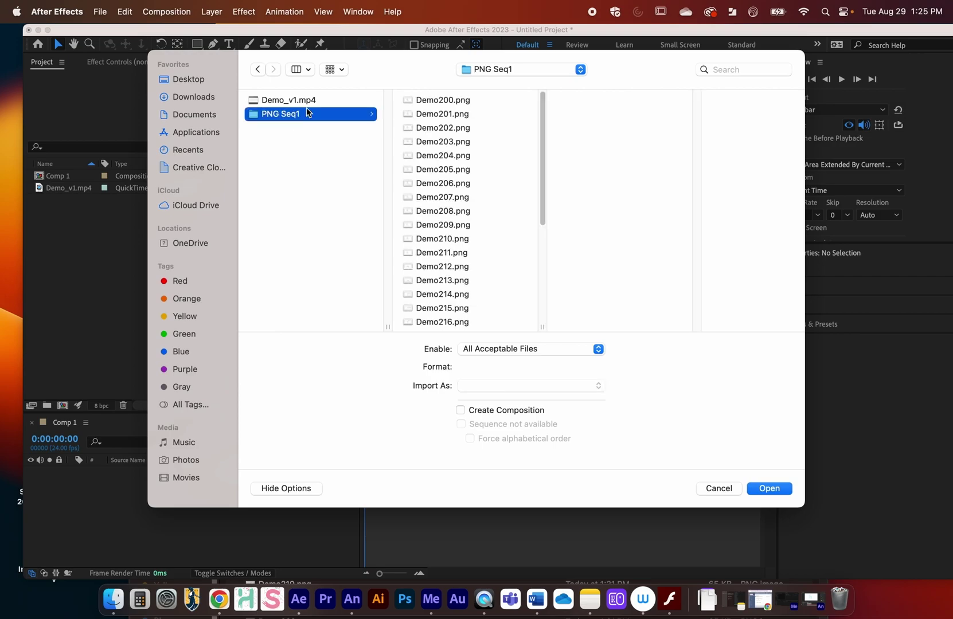
left_click(438, 102)
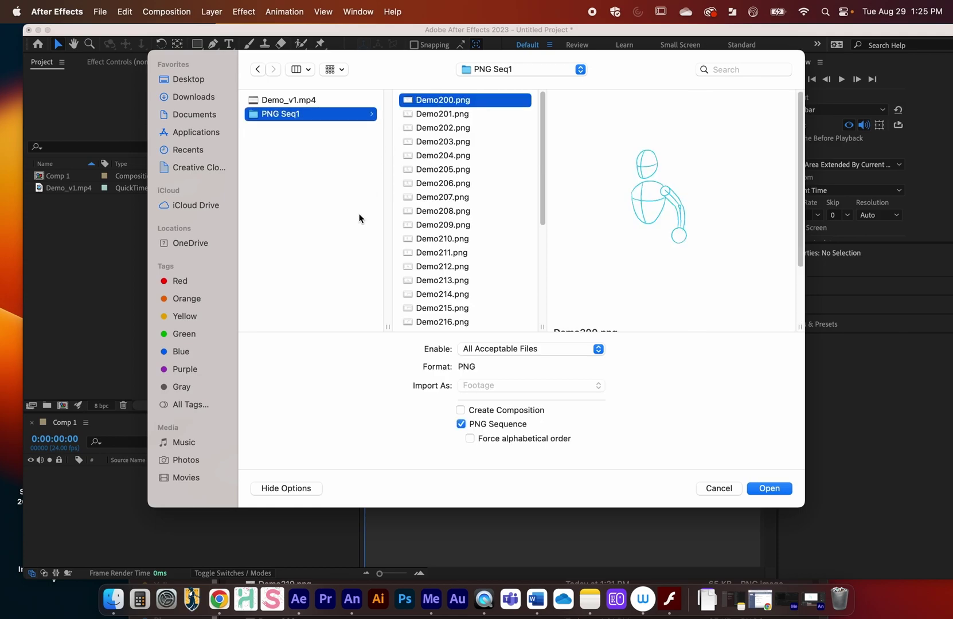
- Look through the numbered frames and import them as footage with the PNG Sequence option enabled
left_click(462, 425)
left_click(462, 424)
scroll(542, 112, "down", 2)
scroll(543, 112, "up", 2)
scroll(457, 118, "down", 8)
scroll(457, 137, "up", 8)
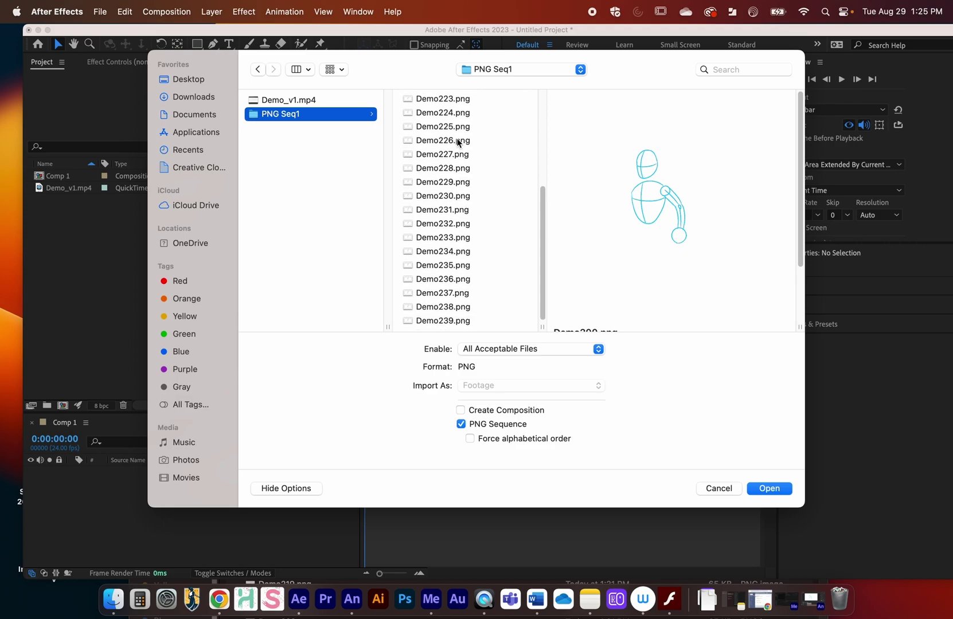
left_click(457, 137)
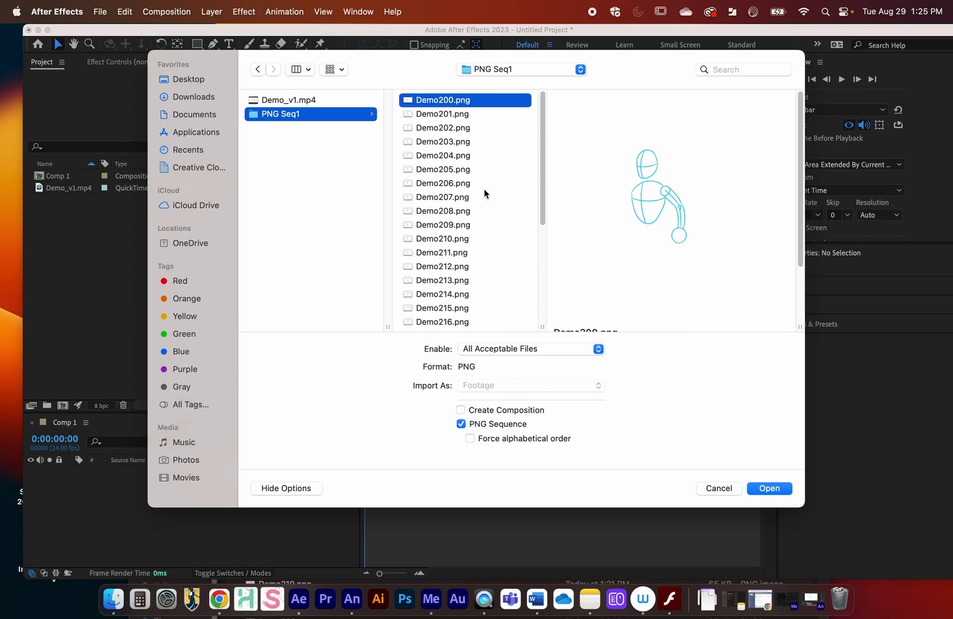
scroll(468, 204, "down", 8)
scroll(465, 205, "up", 8)
left_click(769, 488)
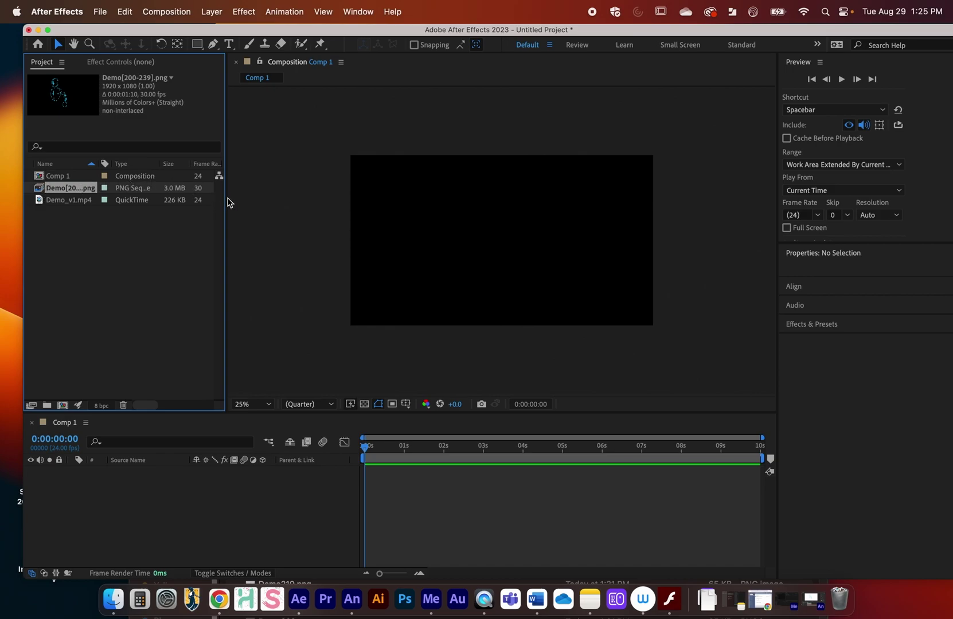
- Widen the project's file list and add Demo_v1.mp4 as a layer in the Comp 1 timeline
left_click_drag(225, 194, 385, 187)
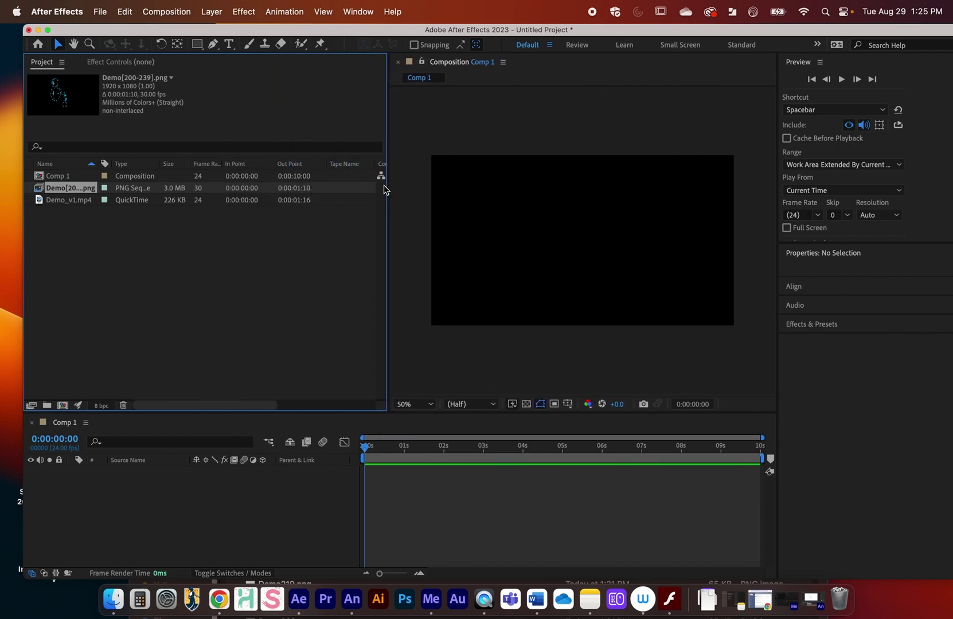
left_click(74, 201)
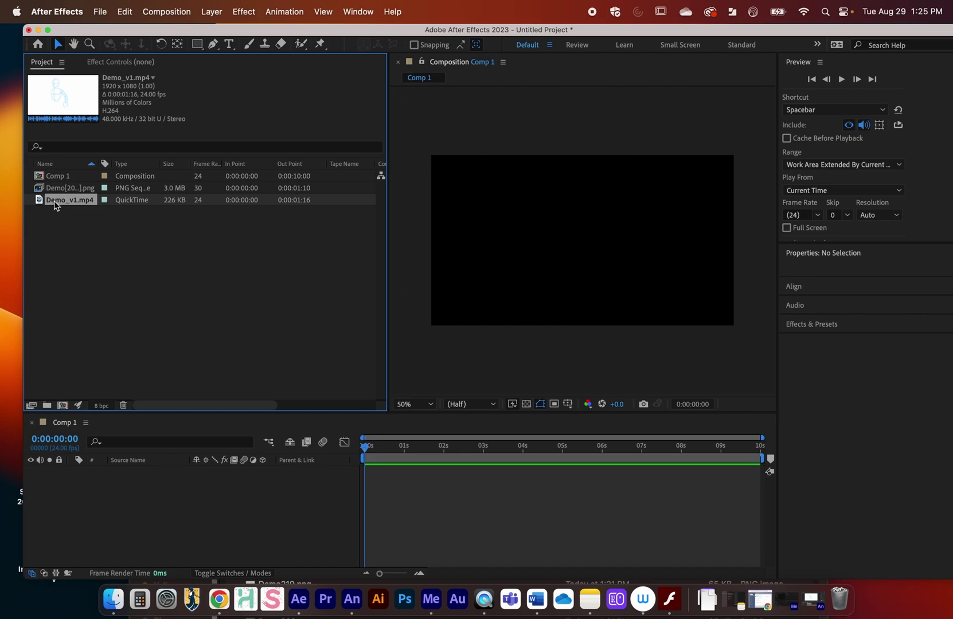
left_click(58, 203)
left_click_drag(70, 200, 155, 487)
- Play a preview of Comp 1 from the start of the timeline
mouse_move(376, 451)
left_mouse_down()
mouse_move(459, 447)
mouse_move(374, 453)
left_mouse_up()
key("Return")
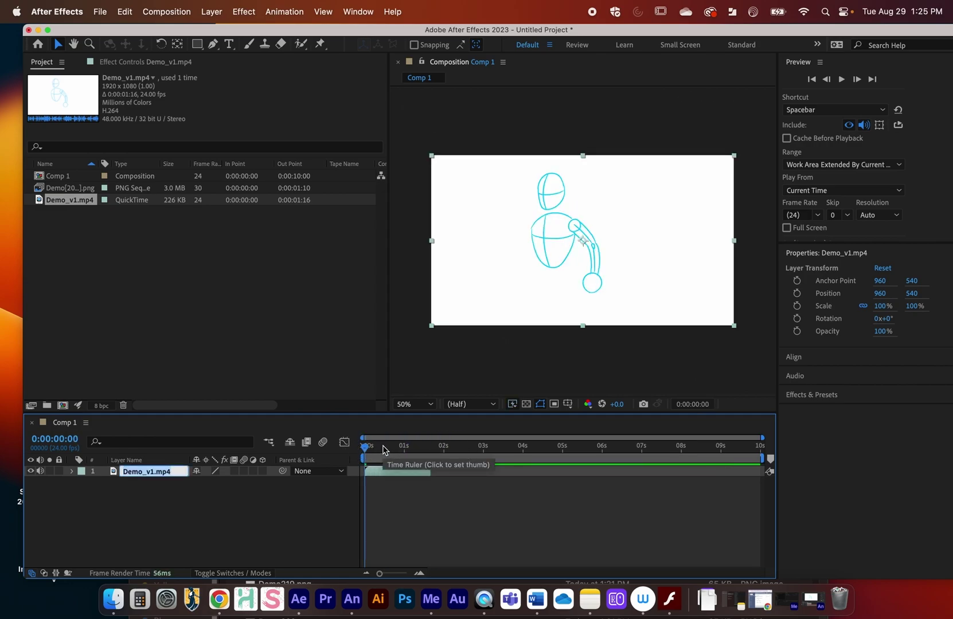
key("BackSpace")
left_click(842, 80)
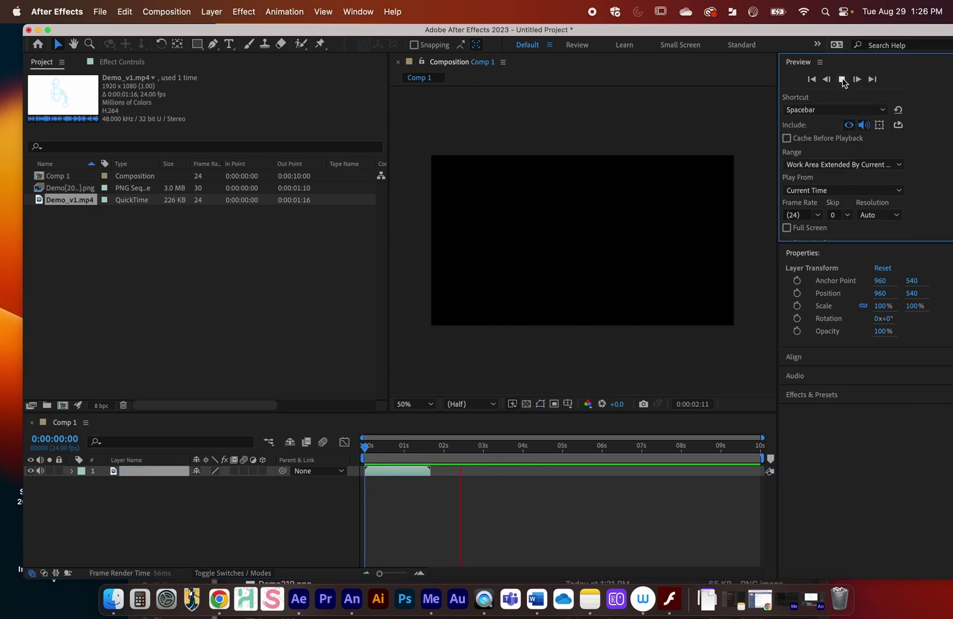
- Stop the preview and delete the Demo_v1.mp4 layer from Comp 1
left_click(842, 80)
left_click(363, 446)
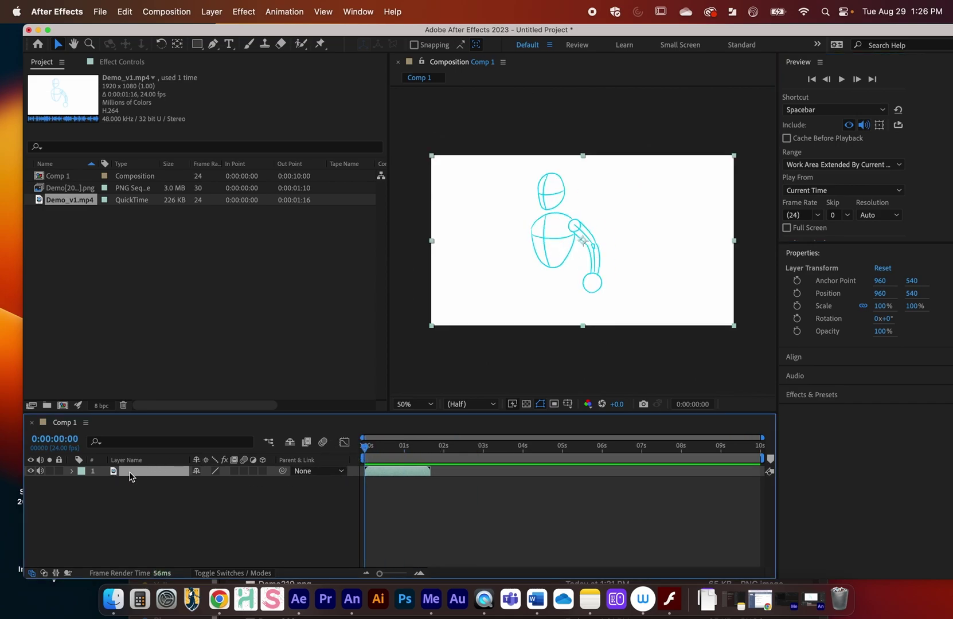
key("Delete")
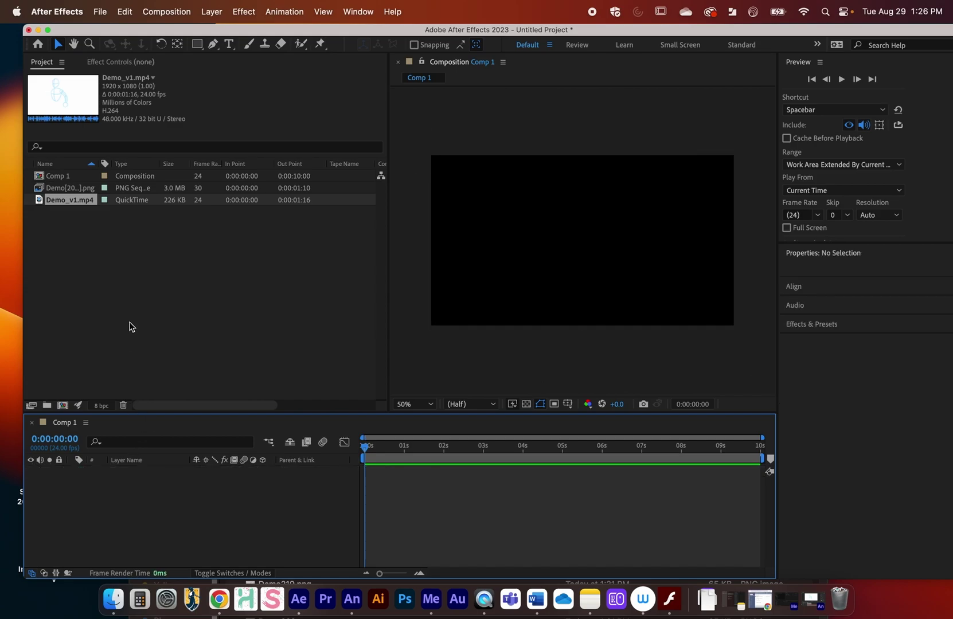
- Open the footage interpretation settings for the Demo[200-239].png sequence and set its assumed frame rate to 24 frames per second
left_click(59, 189)
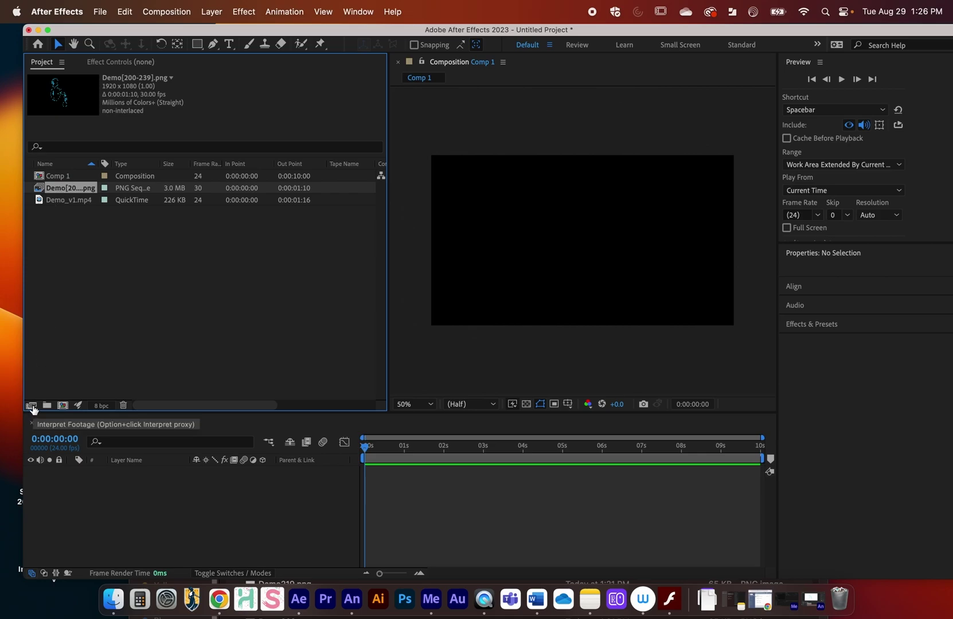
right_click(77, 188)
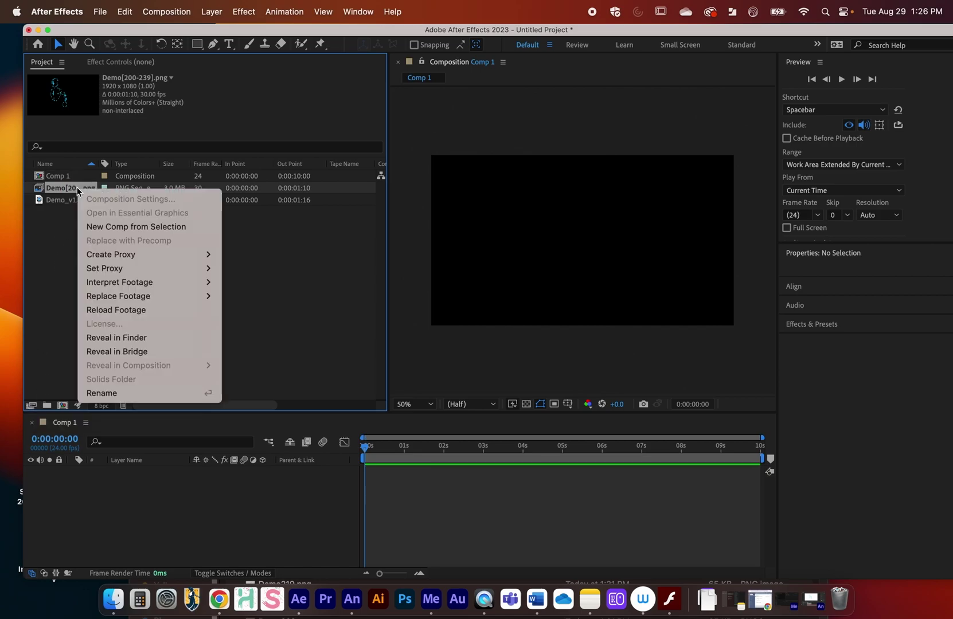
mouse_move(104, 259)
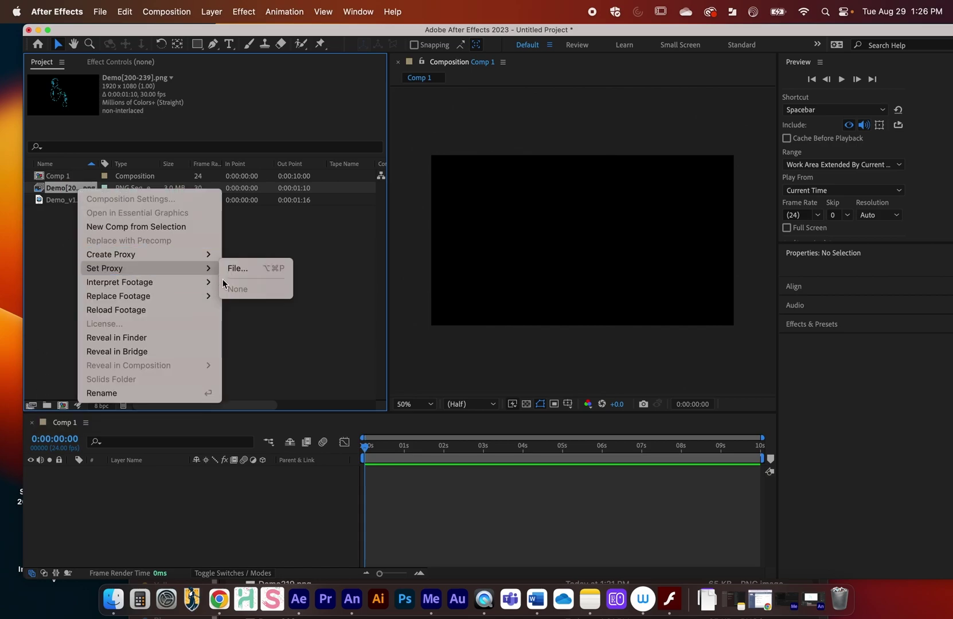
mouse_move(204, 285)
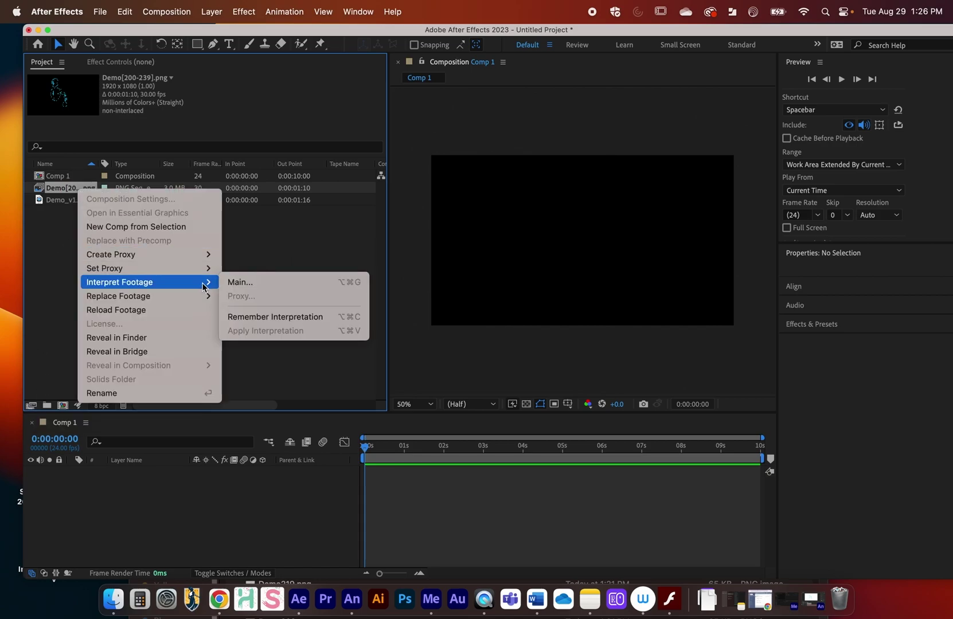
left_click(57, 244)
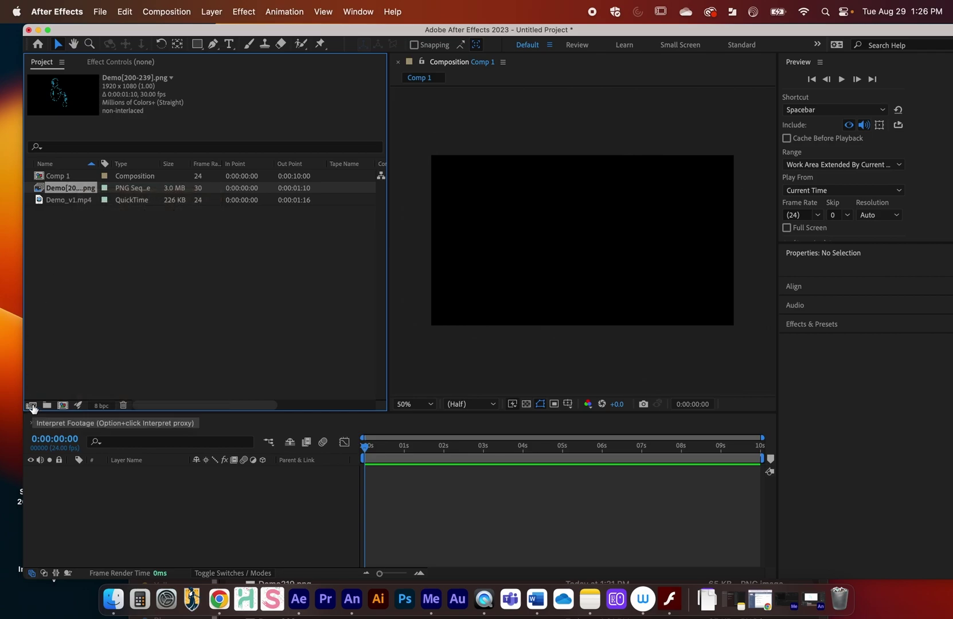
left_click(32, 407)
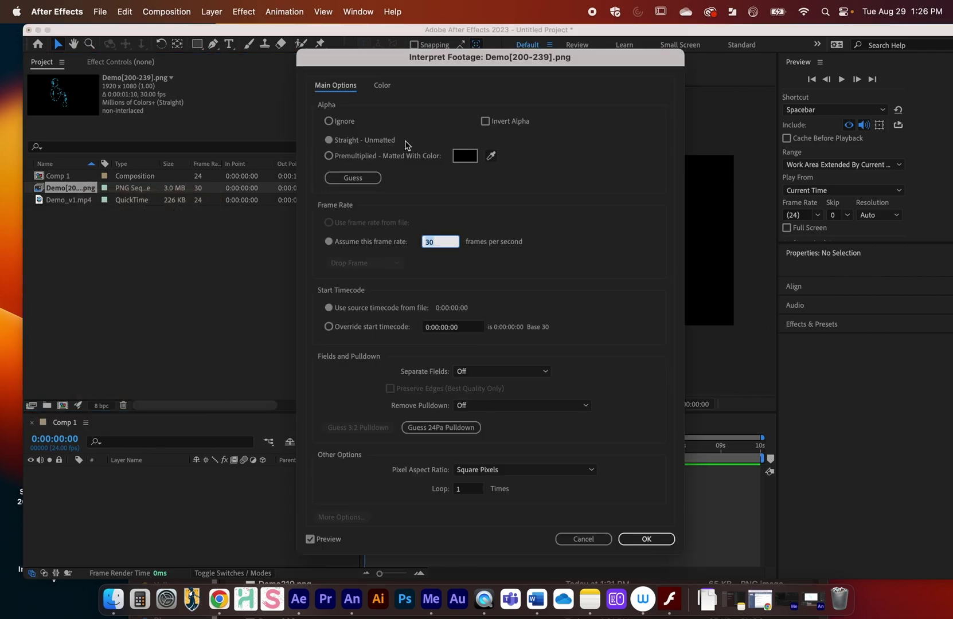
left_click_drag(427, 58, 313, 38)
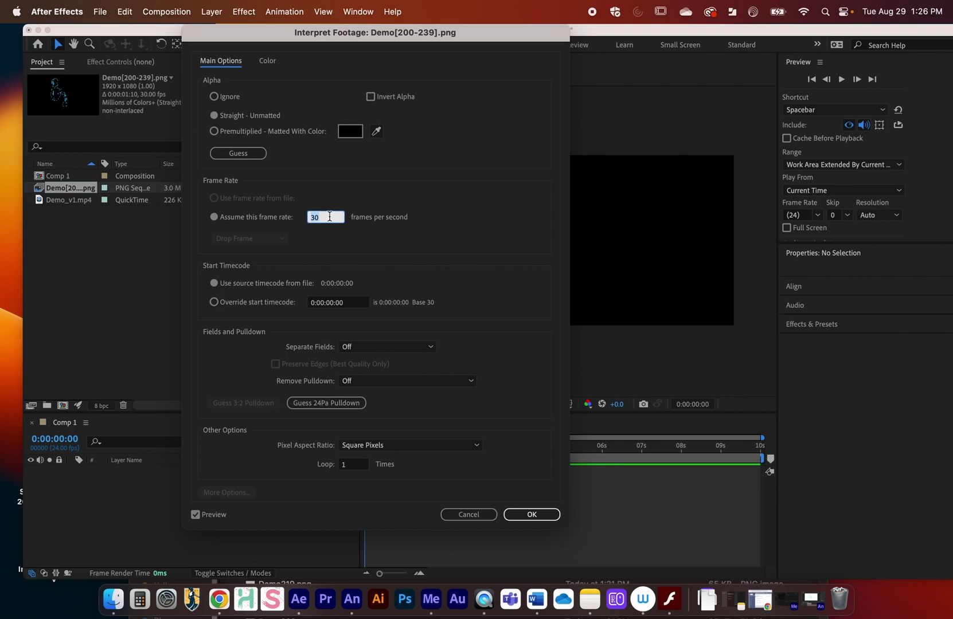
left_click(283, 215)
type("24")
left_click(345, 464)
left_click(530, 512)
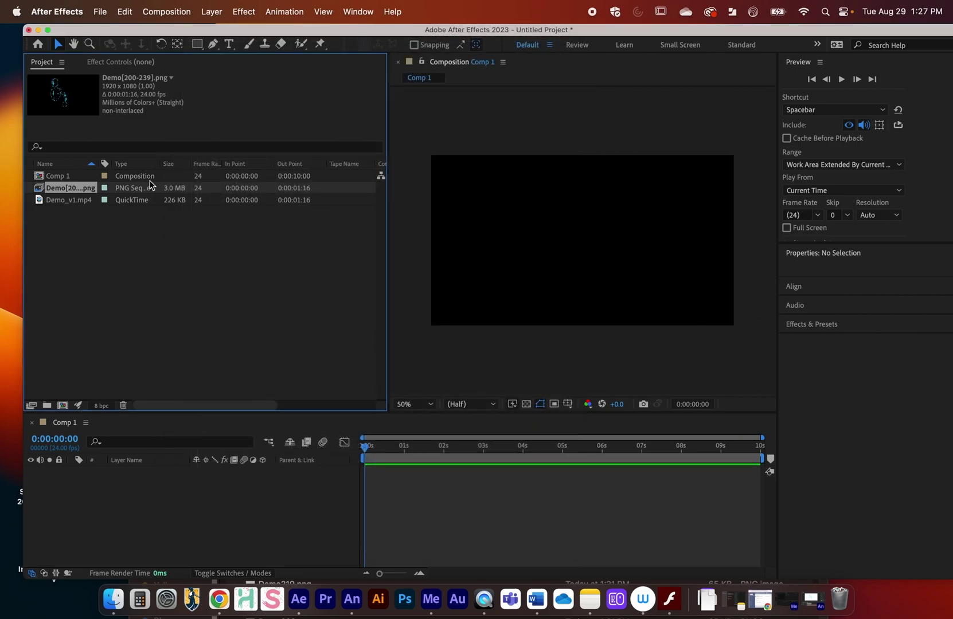
- Add the Demo[200-239].png sequence as a layer in Comp 1, widen the composition viewer and turn on its transparency grid
left_click_drag(65, 190, 138, 505)
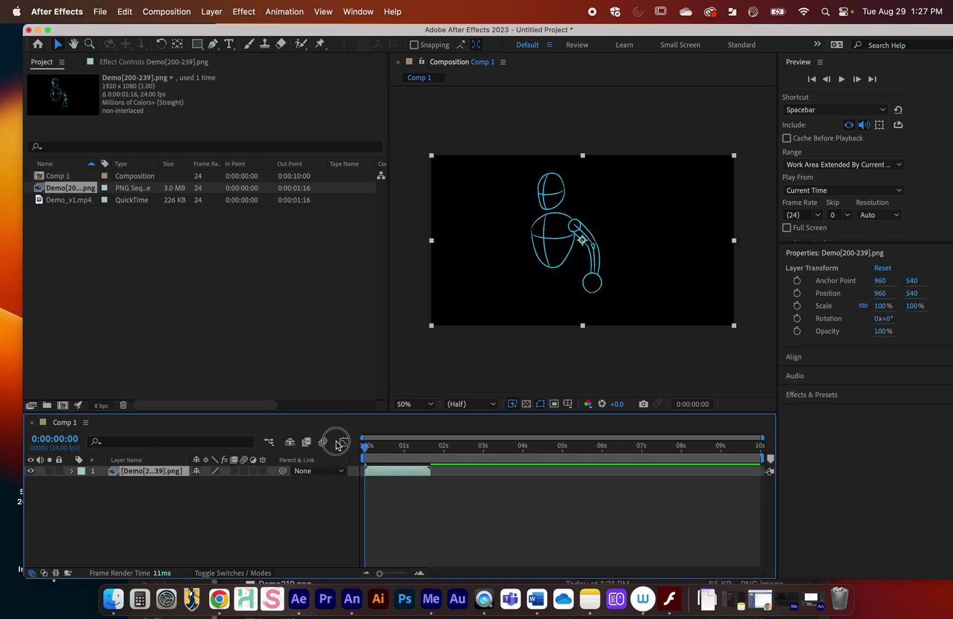
left_click_drag(365, 445, 317, 445)
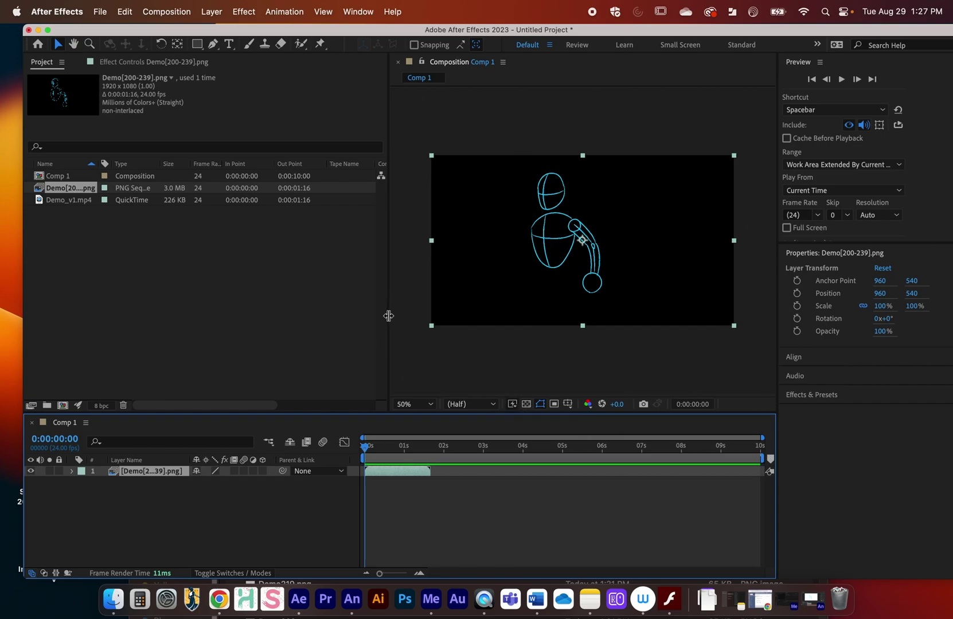
left_click_drag(388, 315, 226, 313)
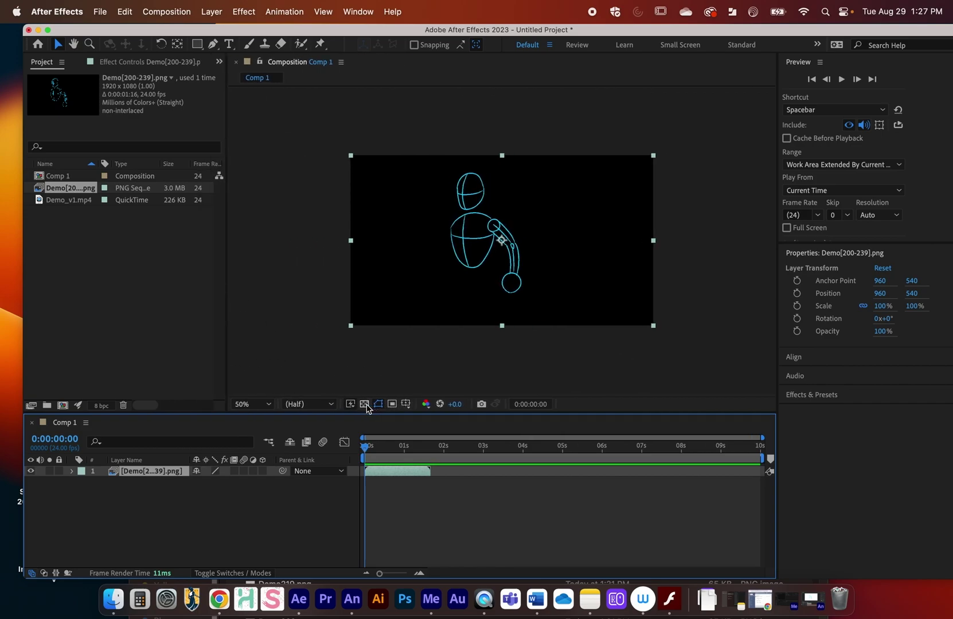
left_click(364, 404)
mouse_move(376, 449)
left_mouse_down()
mouse_move(418, 450)
mouse_move(328, 448)
left_mouse_up()
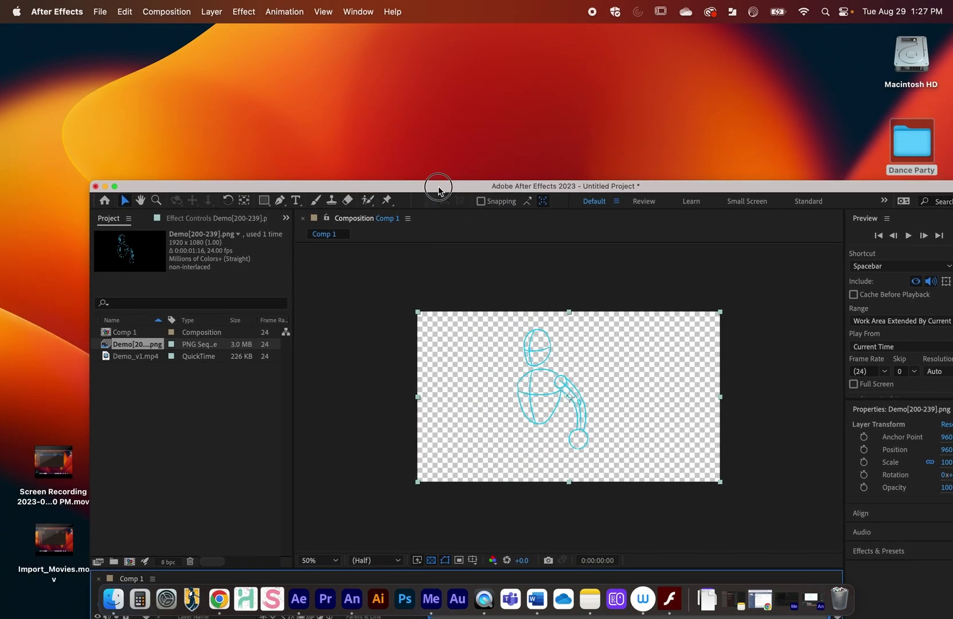
- Import Dance_Turnaround1 copy.jpg from the Images_Turnarounds subfolder of the desktop's Dance Party folder into the After Effects project
left_click_drag(372, 30, 441, 185)
left_click(911, 144)
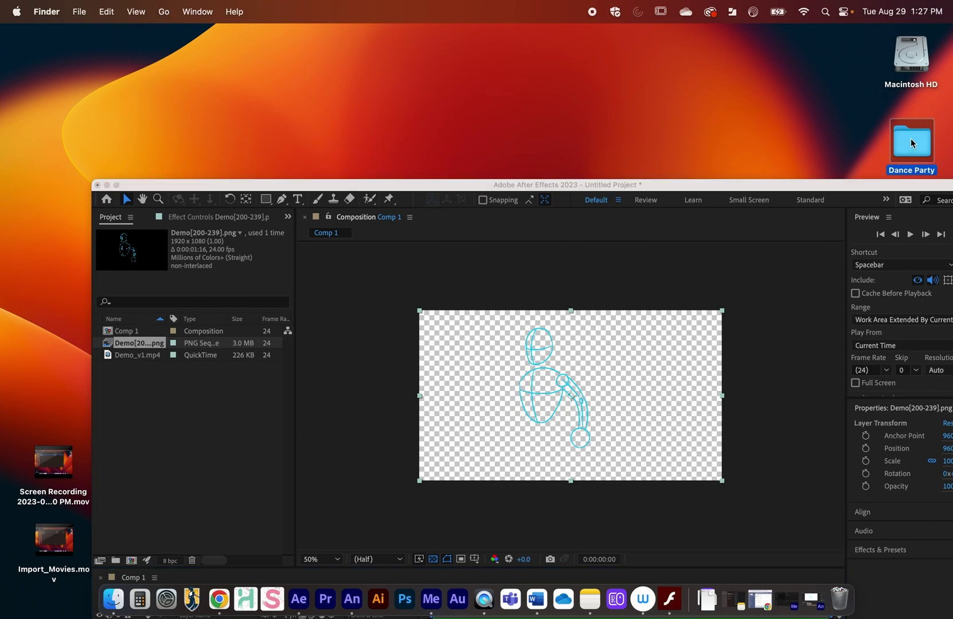
double_click(912, 144)
left_click(248, 150)
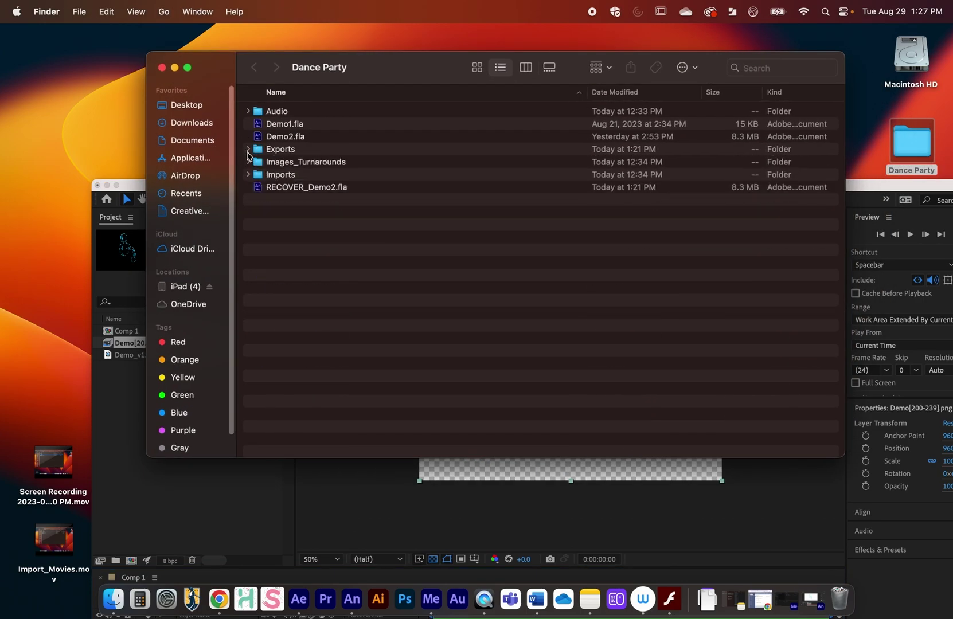
left_click(248, 161)
left_click(310, 178)
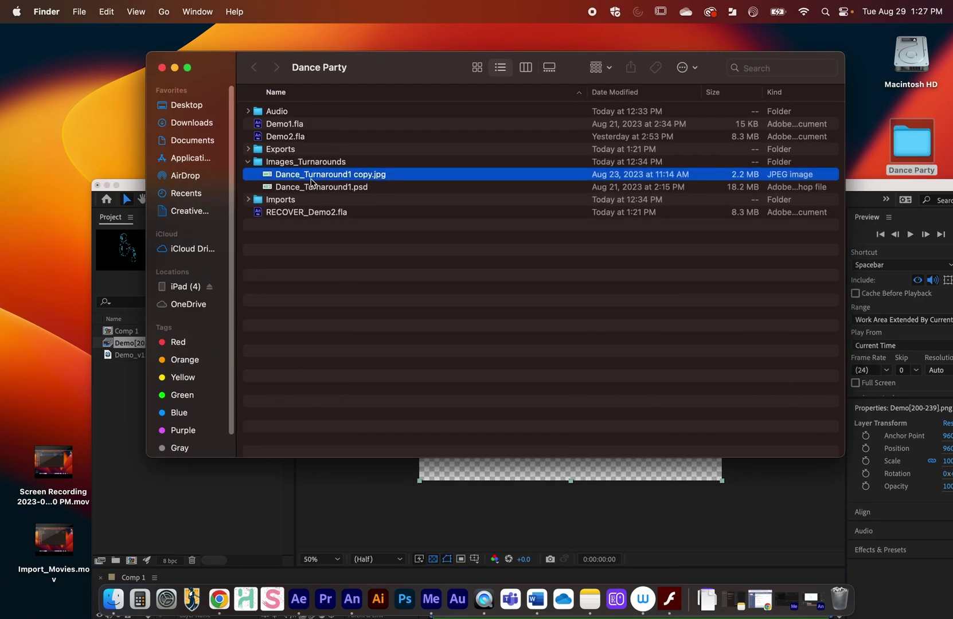
left_click_drag(310, 182, 123, 192)
left_click_drag(212, 186, 165, 3)
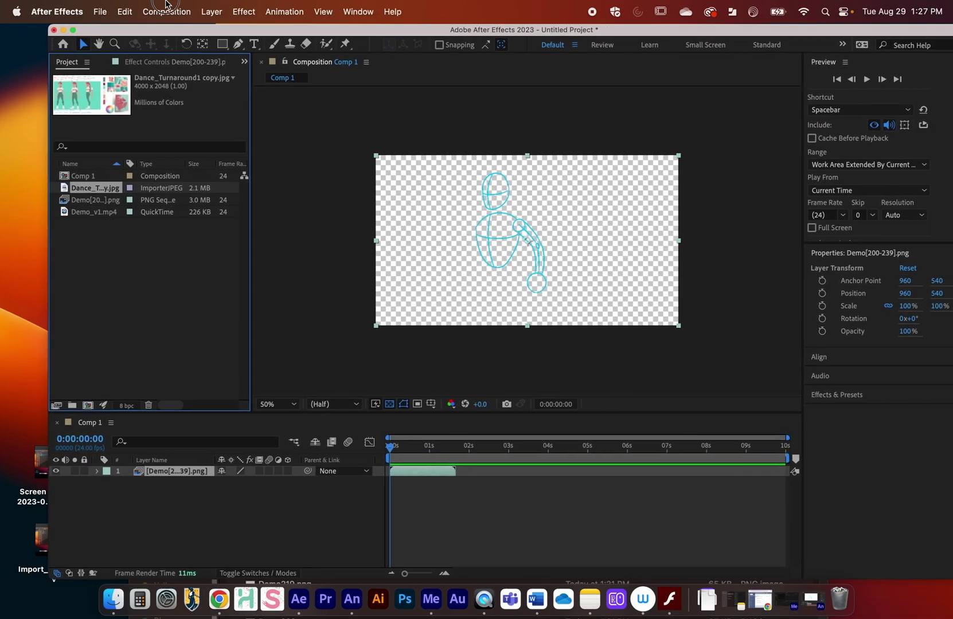
- Place Dance_Turnaround1 copy.jpg beneath the PNG sequence in Comp 1 and move it to about position -92, 204
left_click_drag(80, 189, 127, 516)
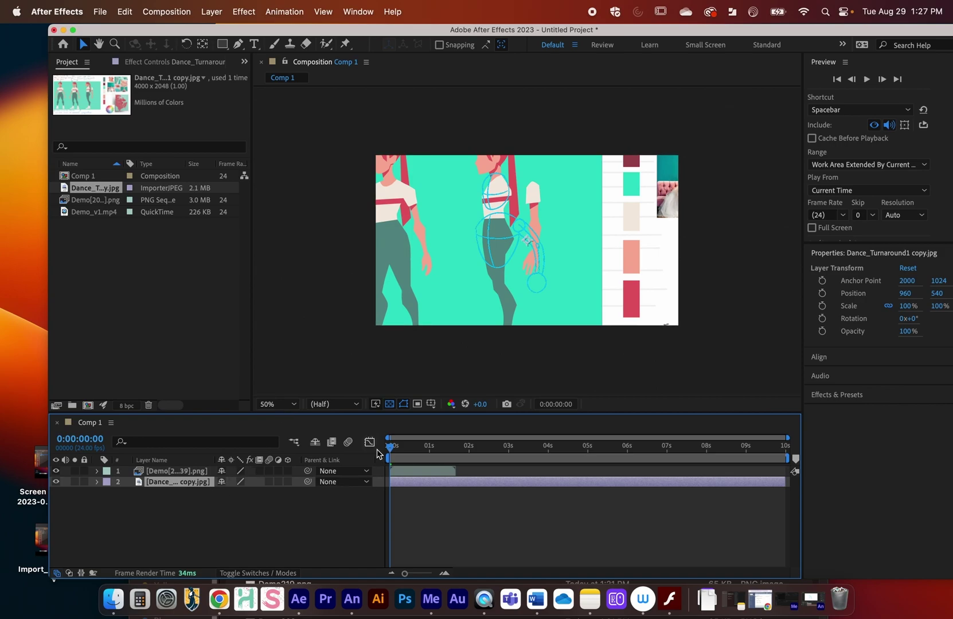
left_click_drag(622, 281, 616, 286)
left_click_drag(451, 300, 465, 231)
mouse_move(397, 449)
left_mouse_down()
mouse_move(437, 447)
mouse_move(383, 447)
left_mouse_up()
key("Return")
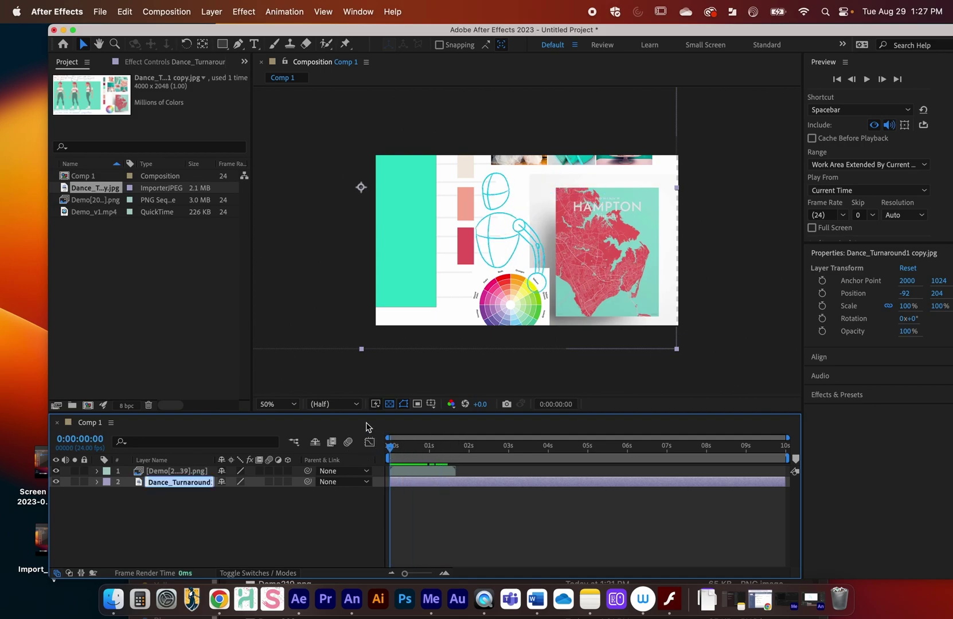
key("BackSpace")
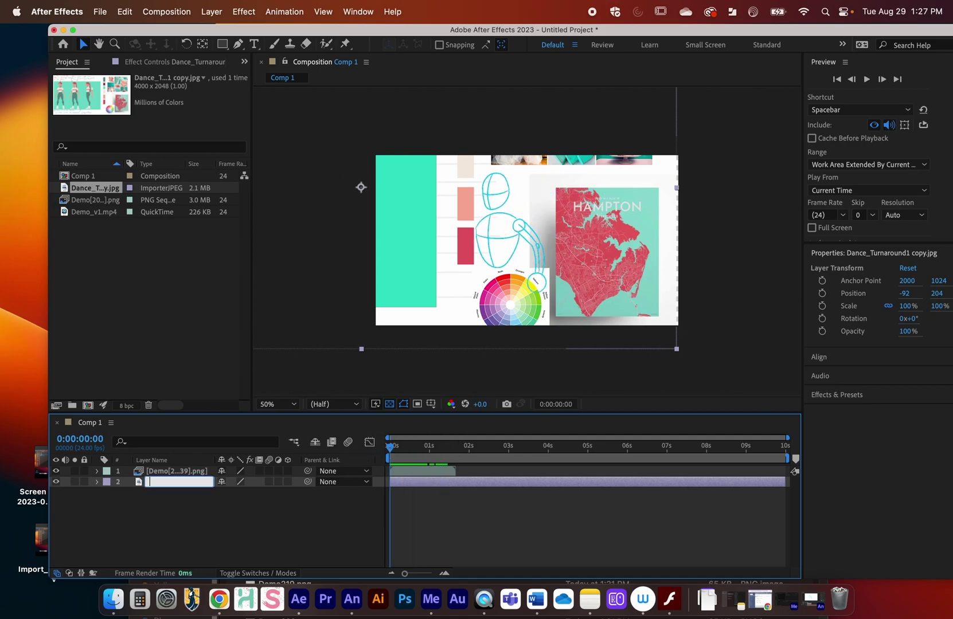
left_click_drag(396, 446, 351, 451)
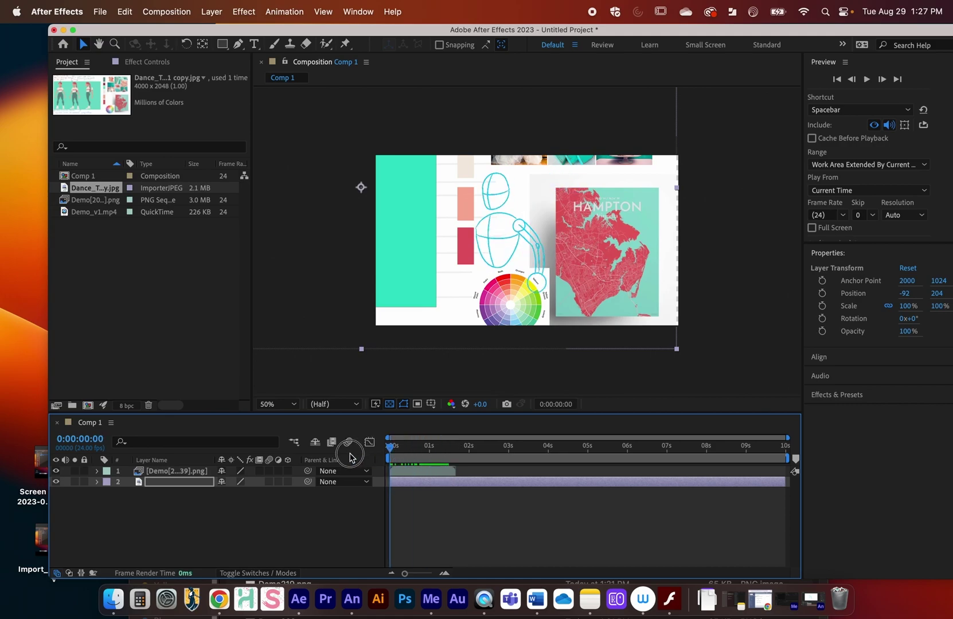
- Preview the animation over the turnaround image, stop playback and return to the start of the timeline
left_click(866, 80)
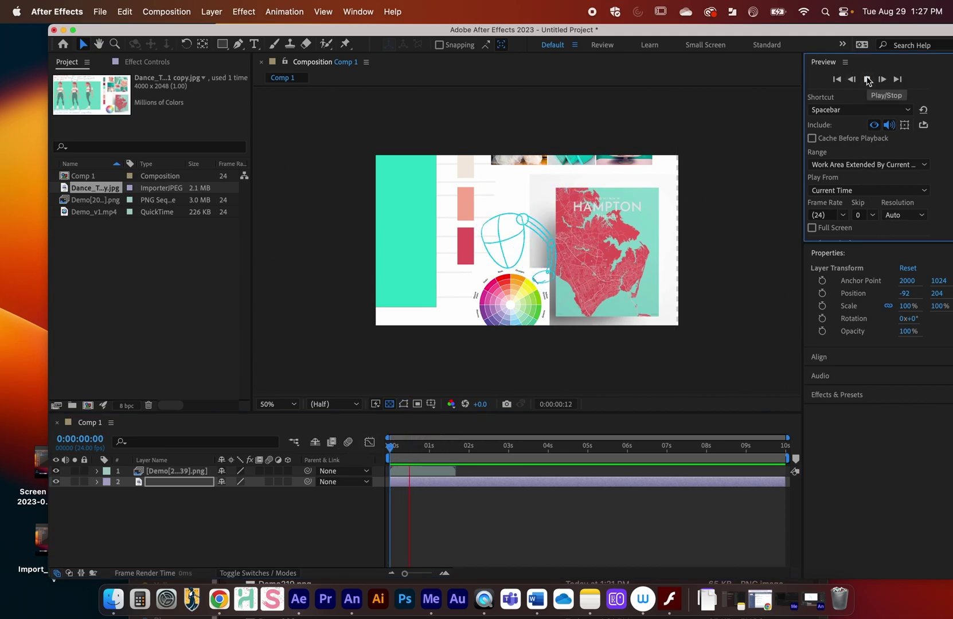
left_click(867, 80)
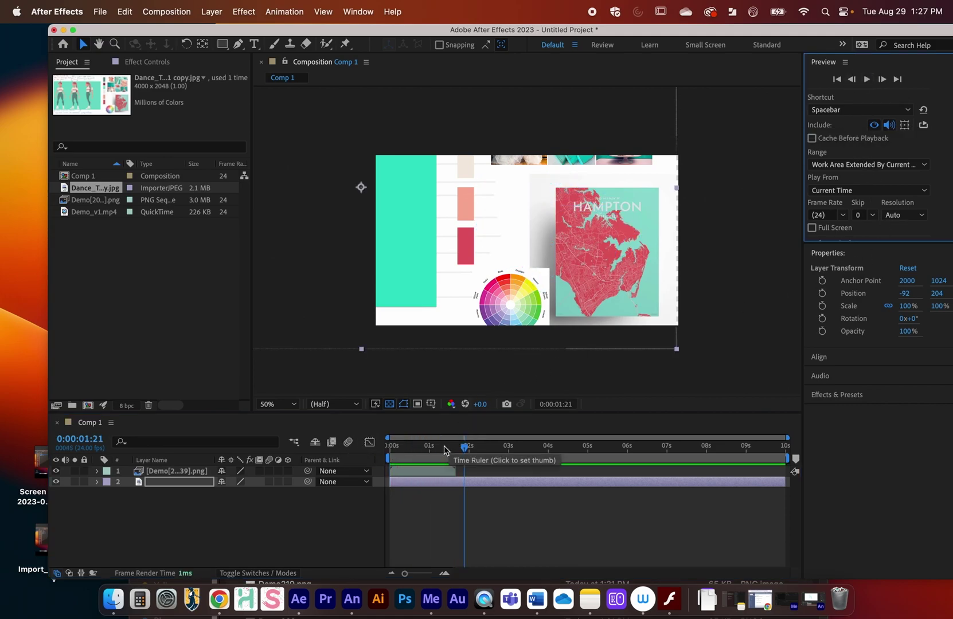
left_click_drag(444, 449, 390, 454)
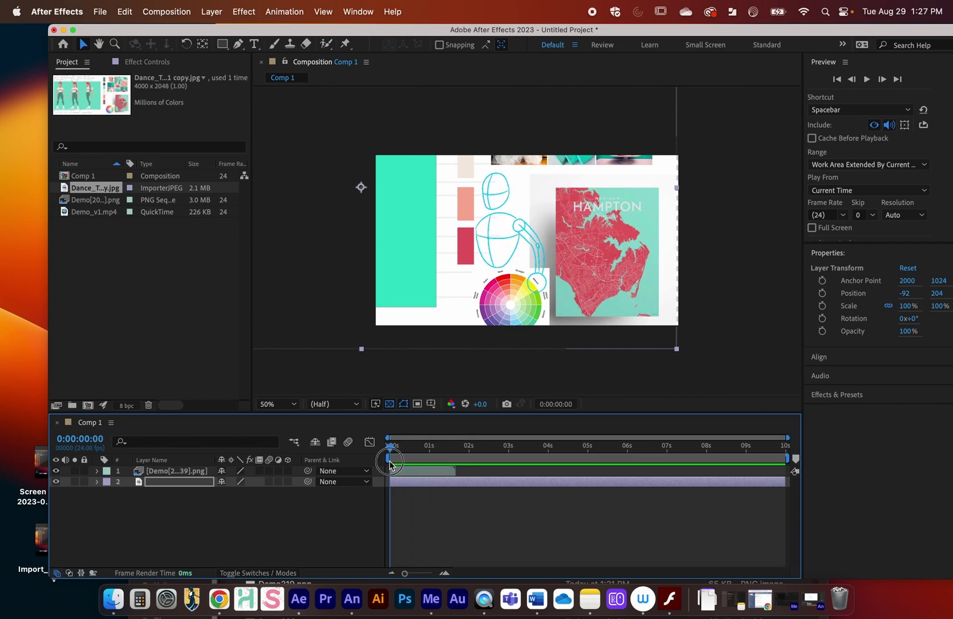
- Delete the turnaround image layer from Comp 1 and turn off the transparency grid
left_click(160, 486)
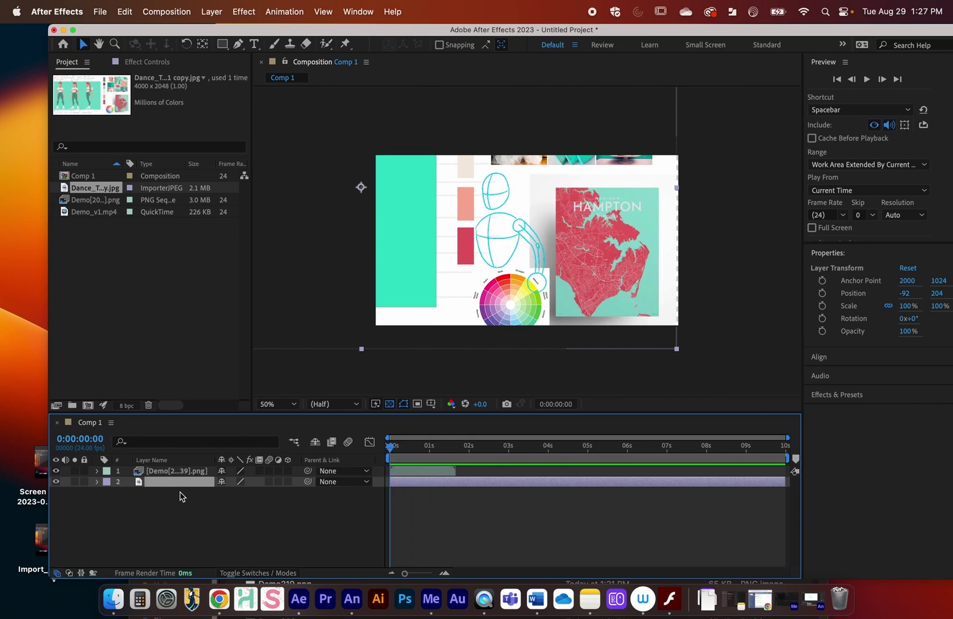
key("Delete")
left_click(390, 404)
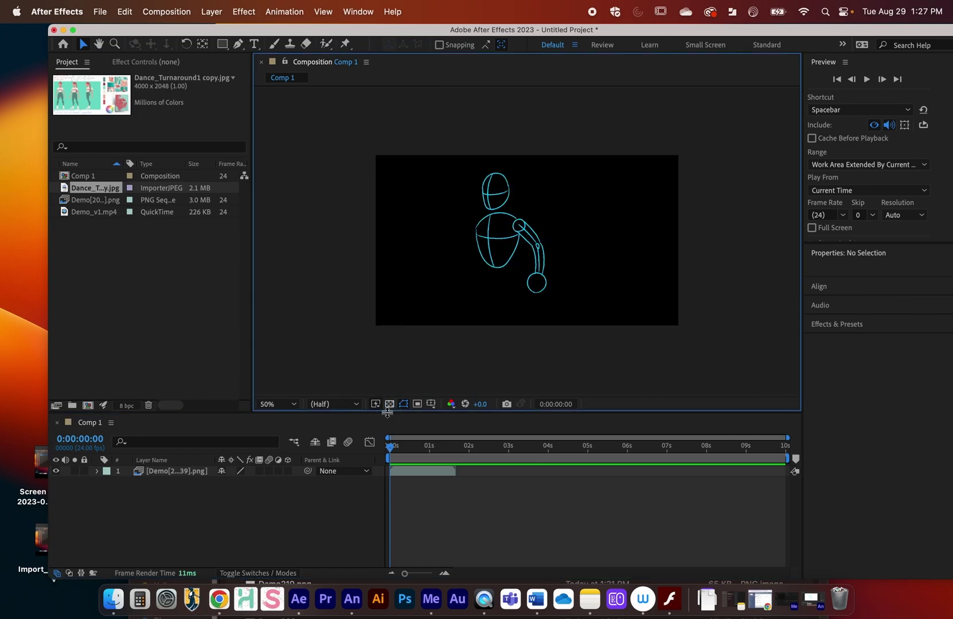
- Play the PNG sequence on its own in Comp 1 from the first frame
left_click(390, 447)
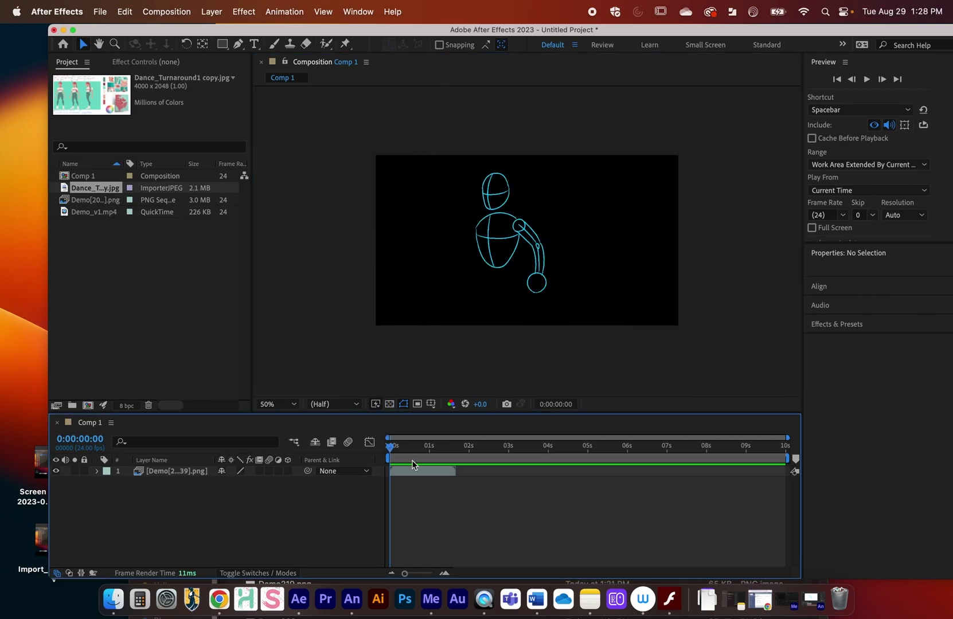
left_click_drag(416, 448, 340, 443)
left_click(867, 80)
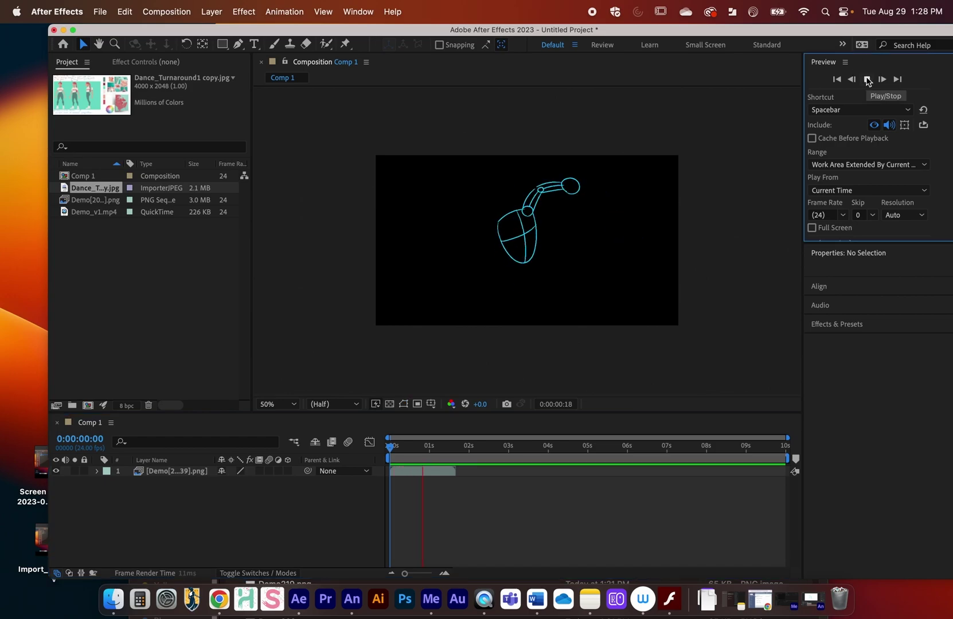
- Duplicate the PNG sequence layer twice and line the copies up end to end after the original
left_click(436, 475)
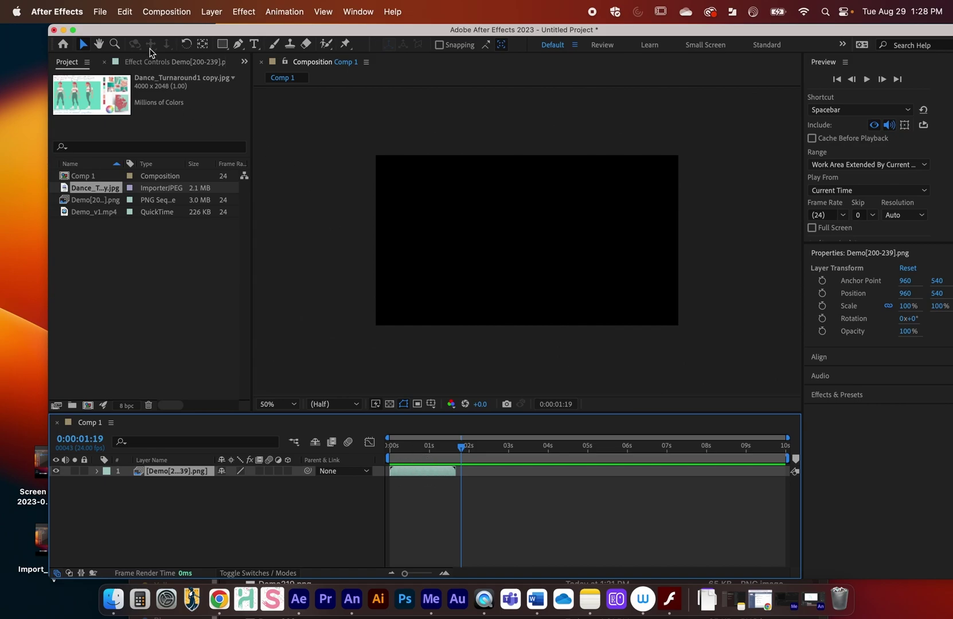
left_click(125, 12)
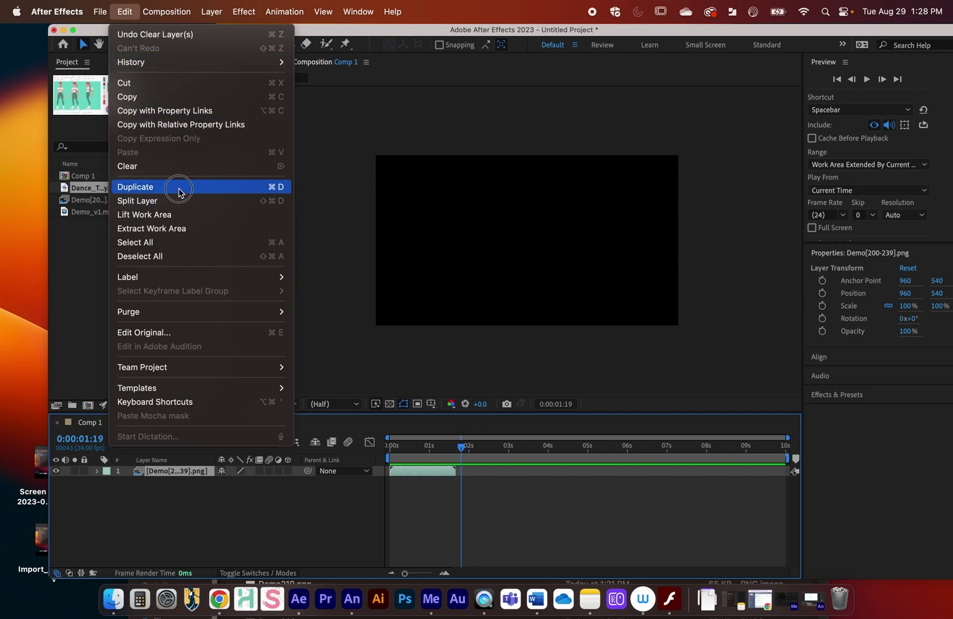
left_click(179, 191)
left_click_drag(417, 473, 550, 471)
key("super+d")
- Preview the three back-to-back sequence layers from the start of Comp 1, then stop playback
left_click_drag(468, 447, 384, 453)
key("space")
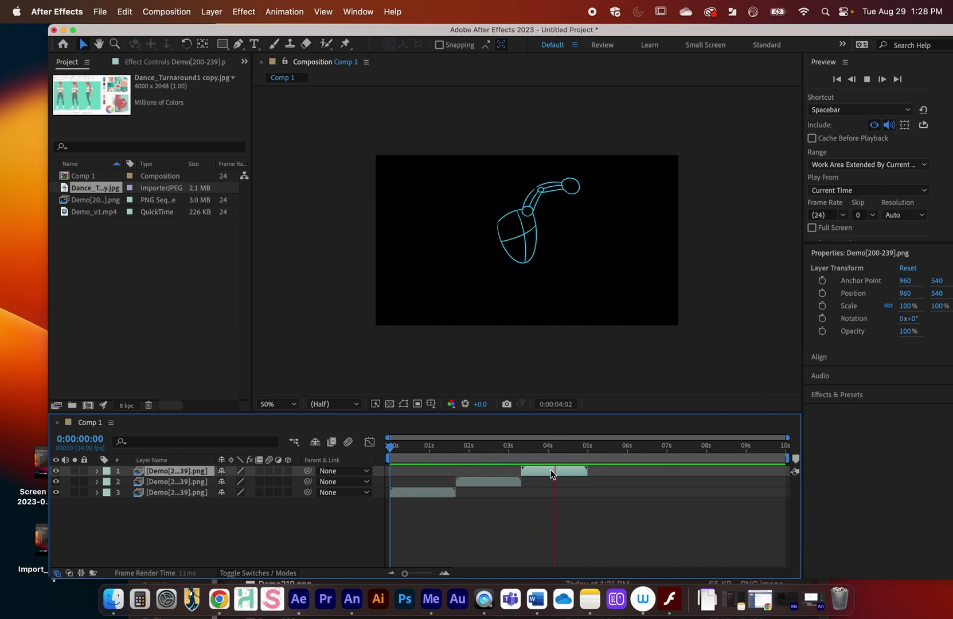
key("space")
- Delete the two duplicated sequence layers, return to the start of Comp 1 and select the remaining layer
left_click(491, 482, "shift")
key("Delete")
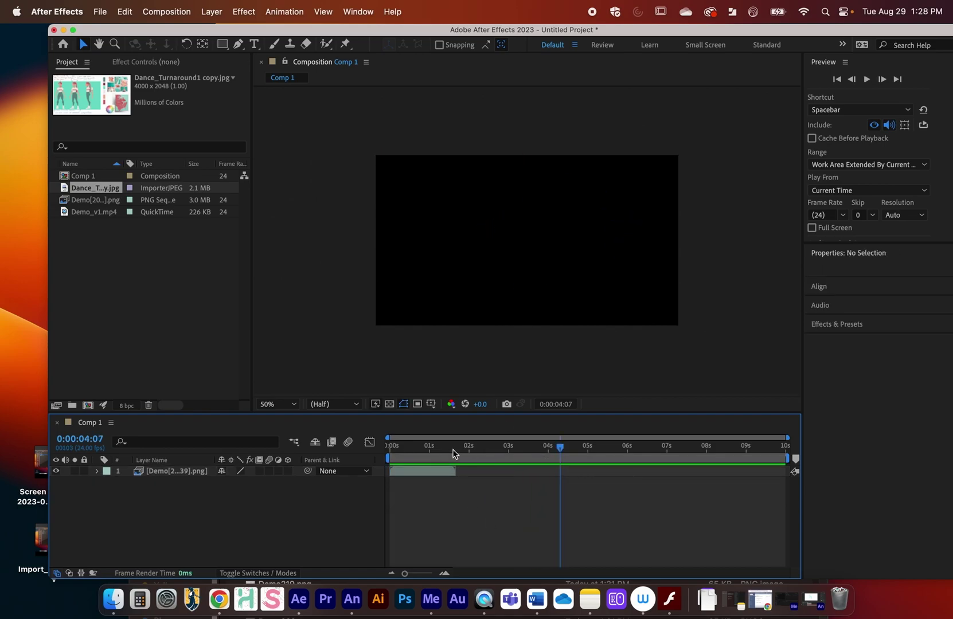
key("Home")
left_click(419, 470)
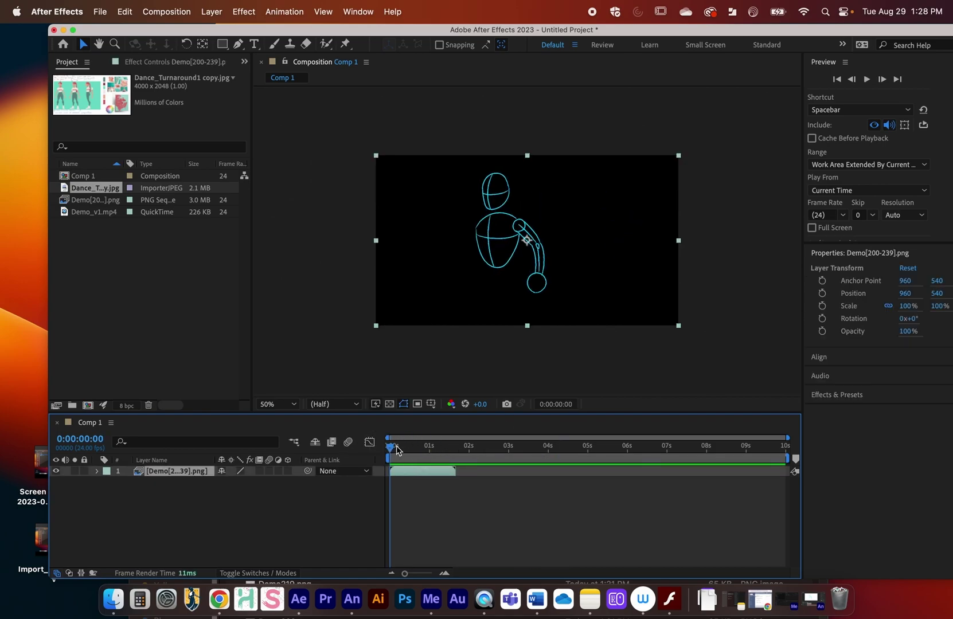
mouse_move(396, 449)
left_mouse_down()
mouse_move(438, 457)
mouse_move(387, 458)
left_mouse_up()
- Interpret the Demo[200-239].png sequence footage so that it loops 25 times
left_click(128, 264)
left_click(82, 201)
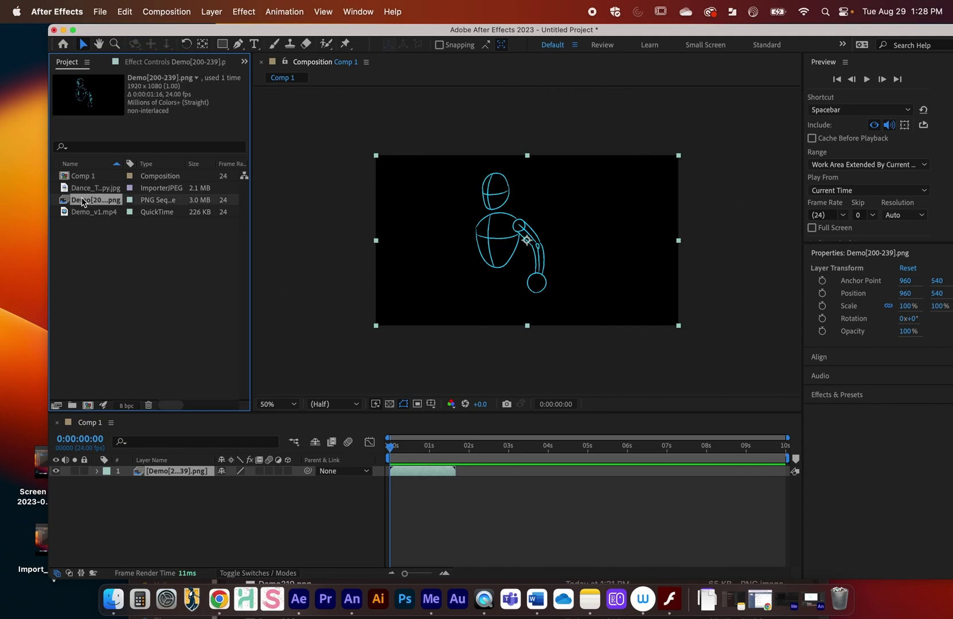
left_click(56, 405)
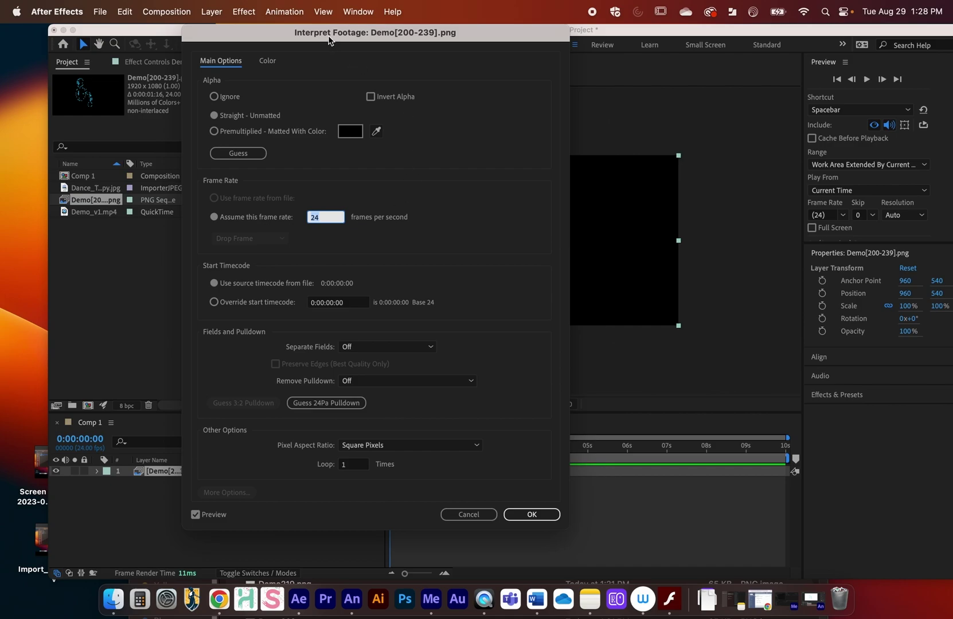
left_click_drag(328, 38, 303, 29)
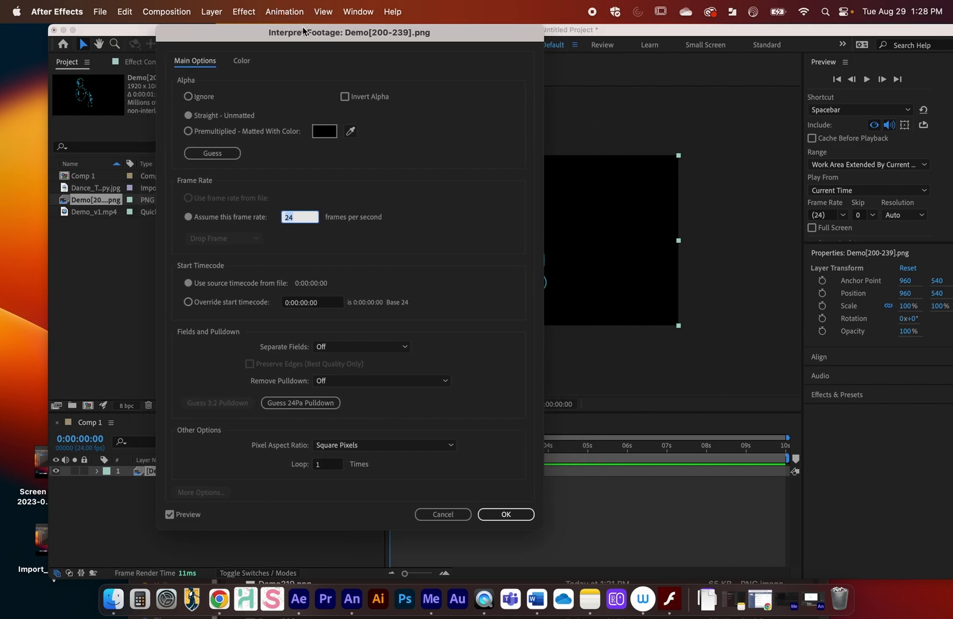
left_click(323, 465)
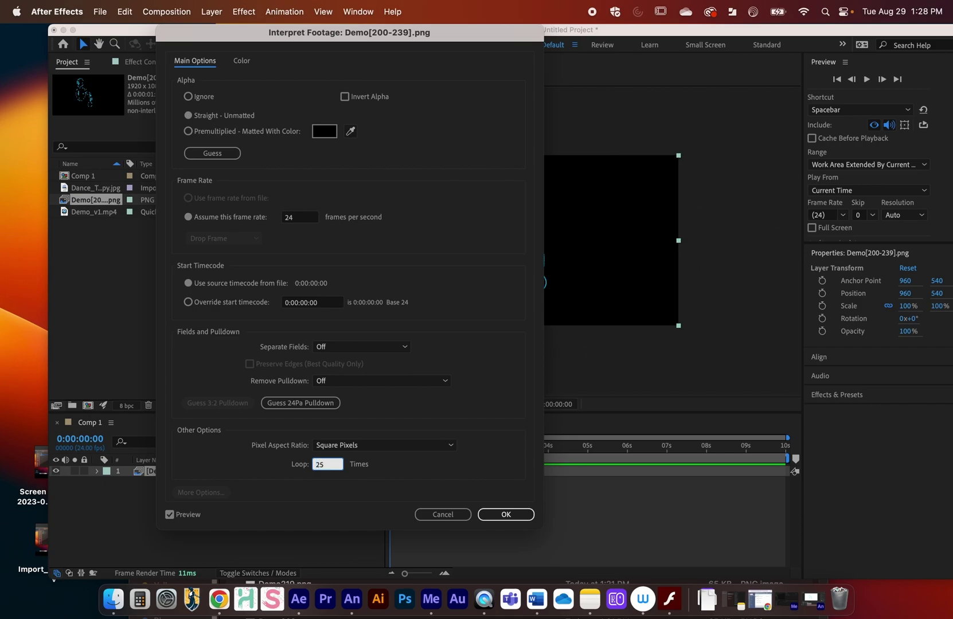
left_click(504, 514)
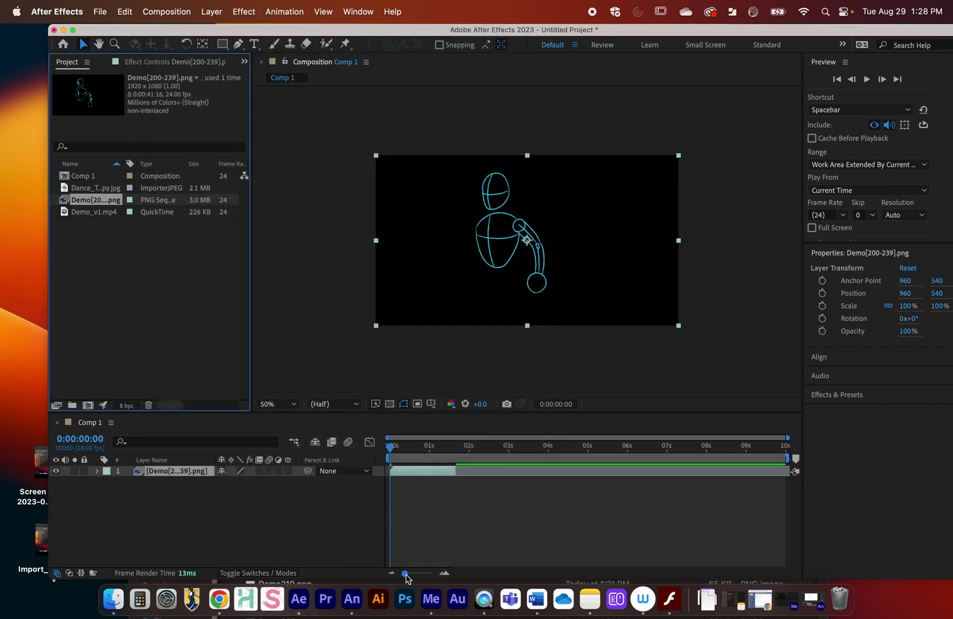
- Extend the PNG sequence layer to the 10-second end of Comp 1 and play the looping animation
left_click(405, 575)
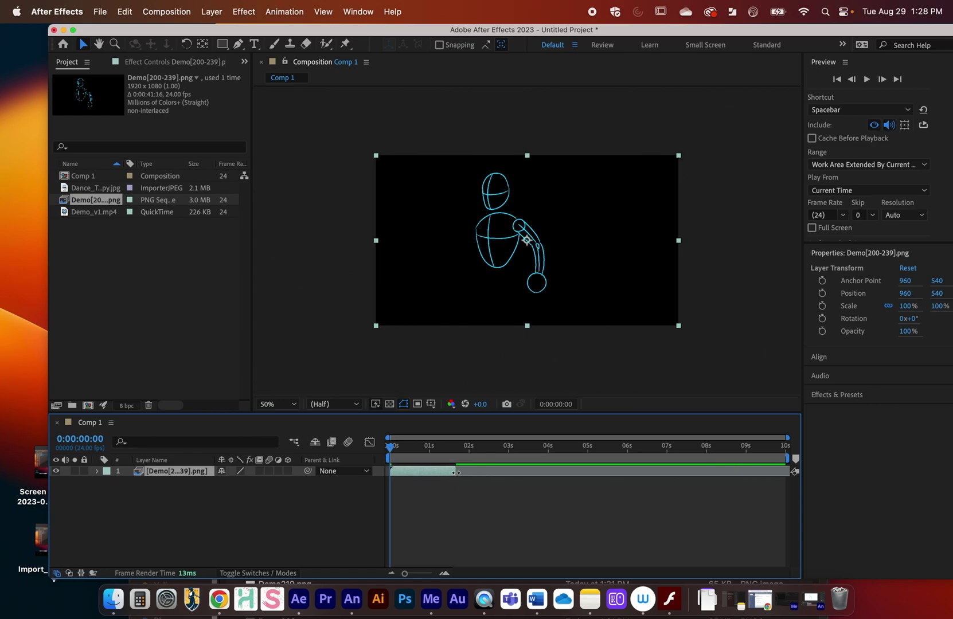
left_click_drag(456, 472, 763, 470)
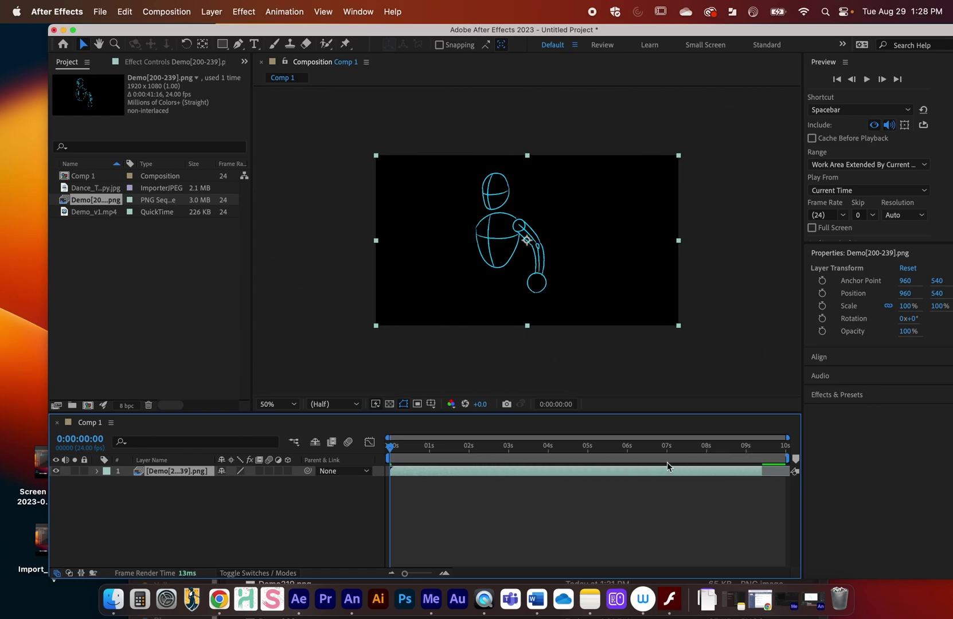
key("super+z")
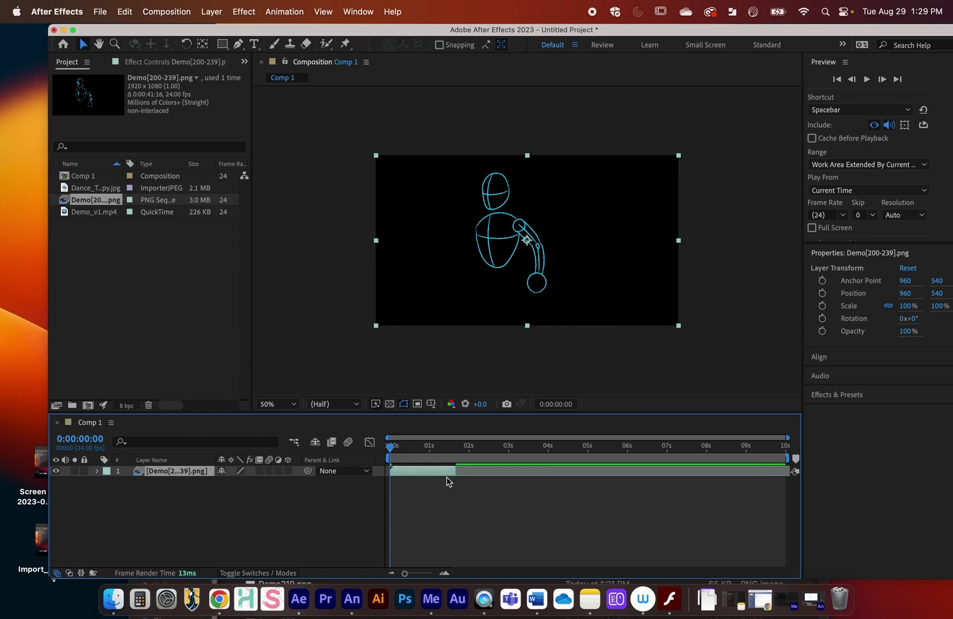
left_click_drag(456, 471, 789, 471)
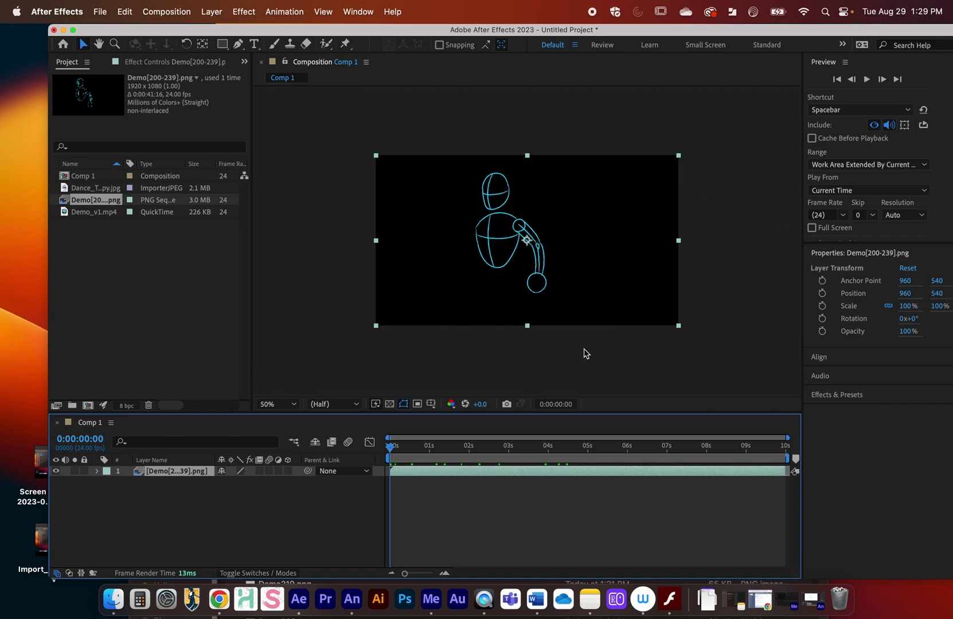
left_click(866, 79)
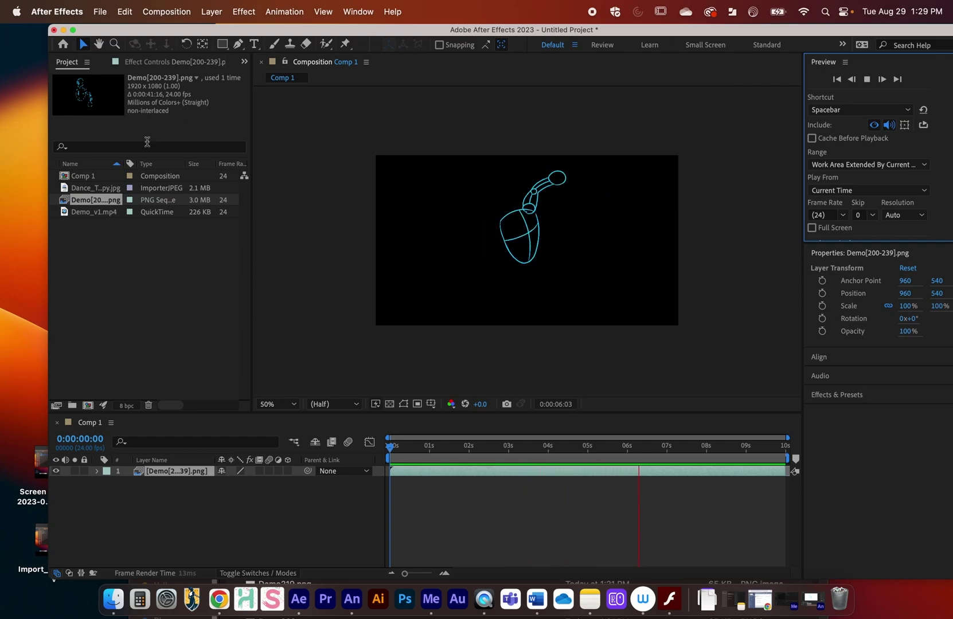
- Add the Dance_Turnaround1 copy.jpg image beneath the PNG sequence in Comp 1 and shift it to about -52, 524
left_click_drag(92, 188, 202, 533)
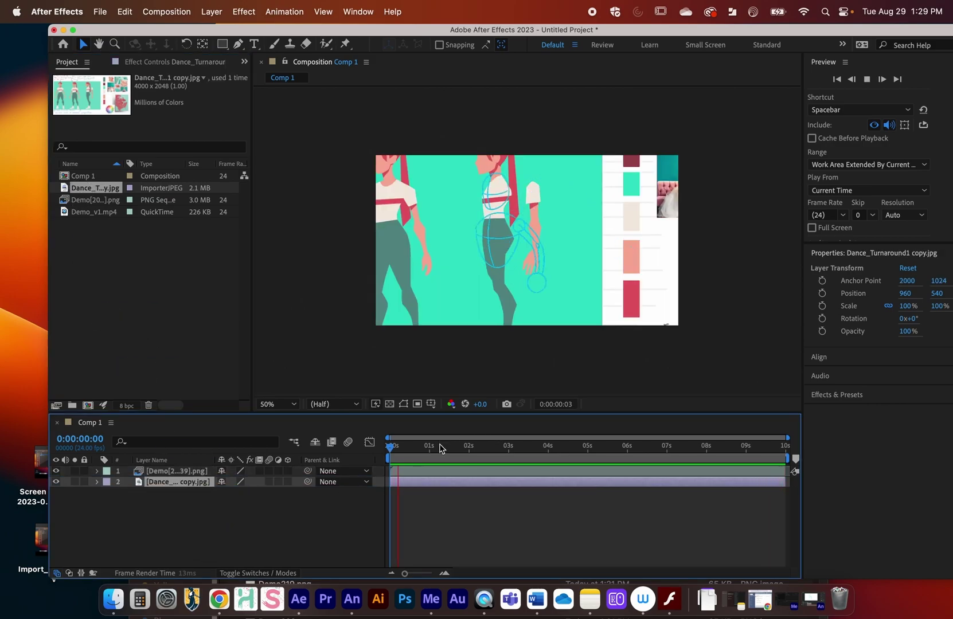
key("space")
left_click_drag(626, 293, 467, 291)
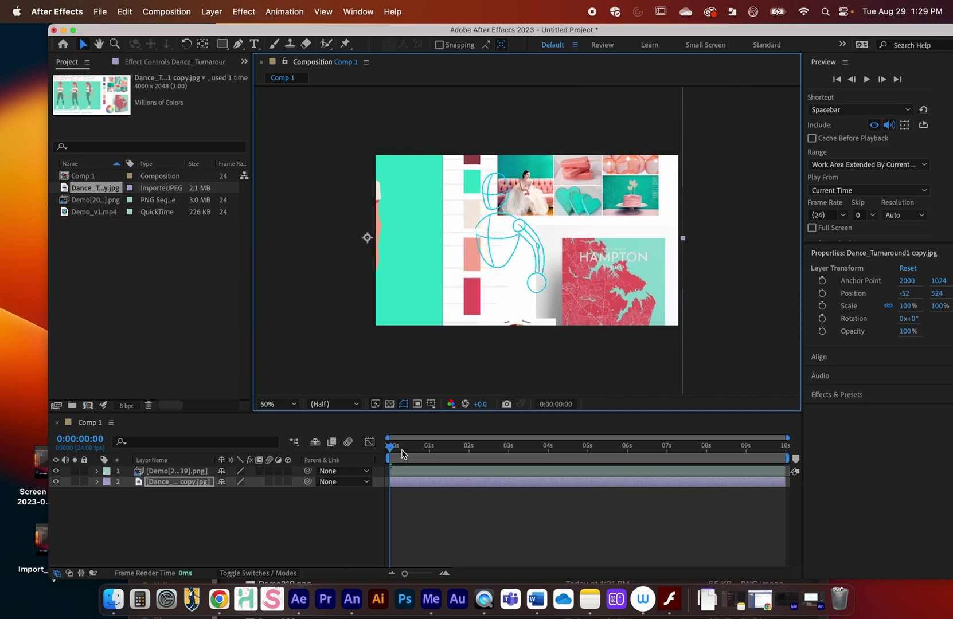
- Preview the looping line animation over the repositioned turnaround image from the start of Comp 1
key("space")
key("space")
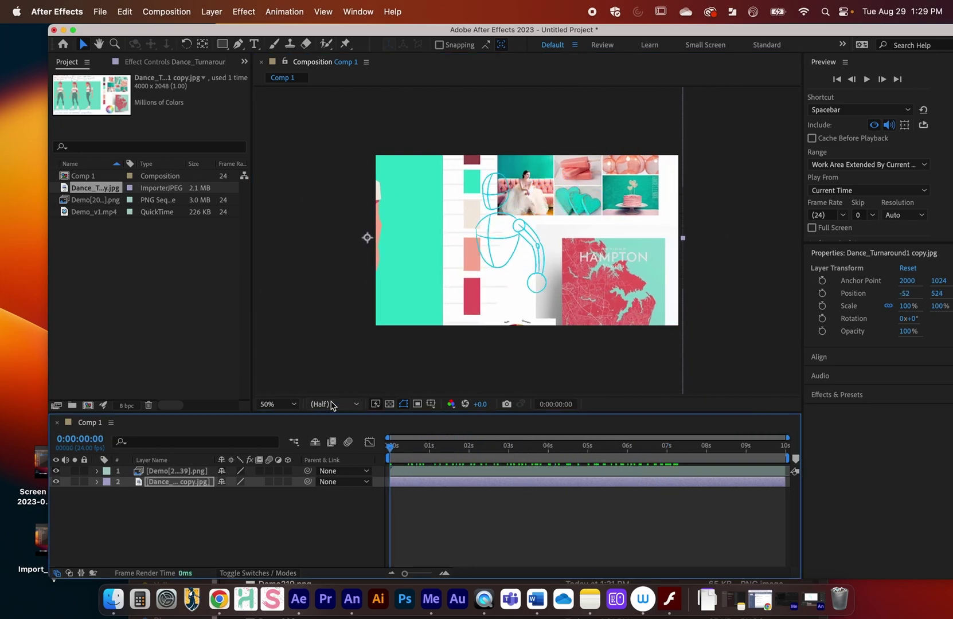
key("space")
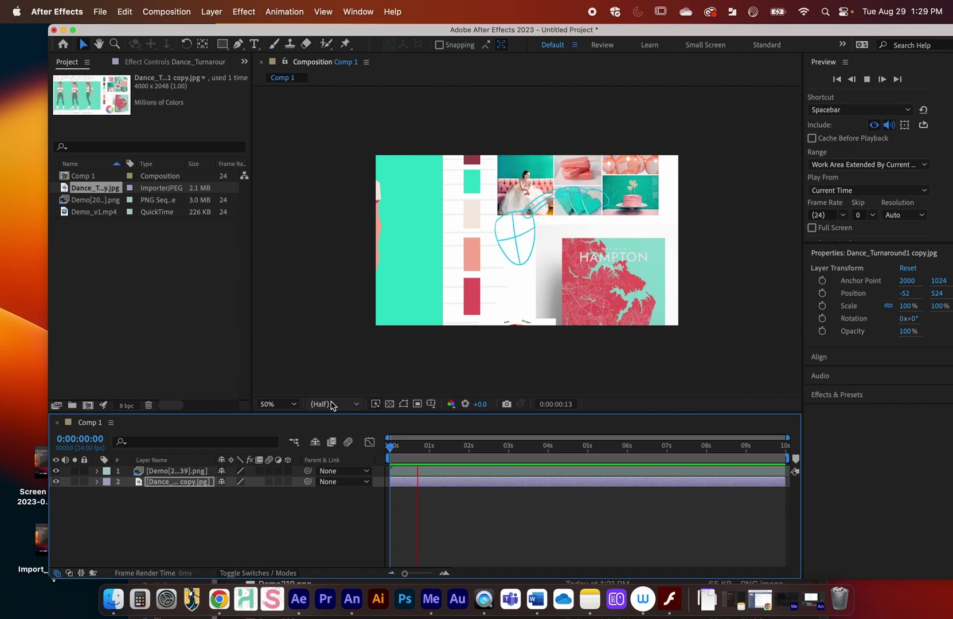